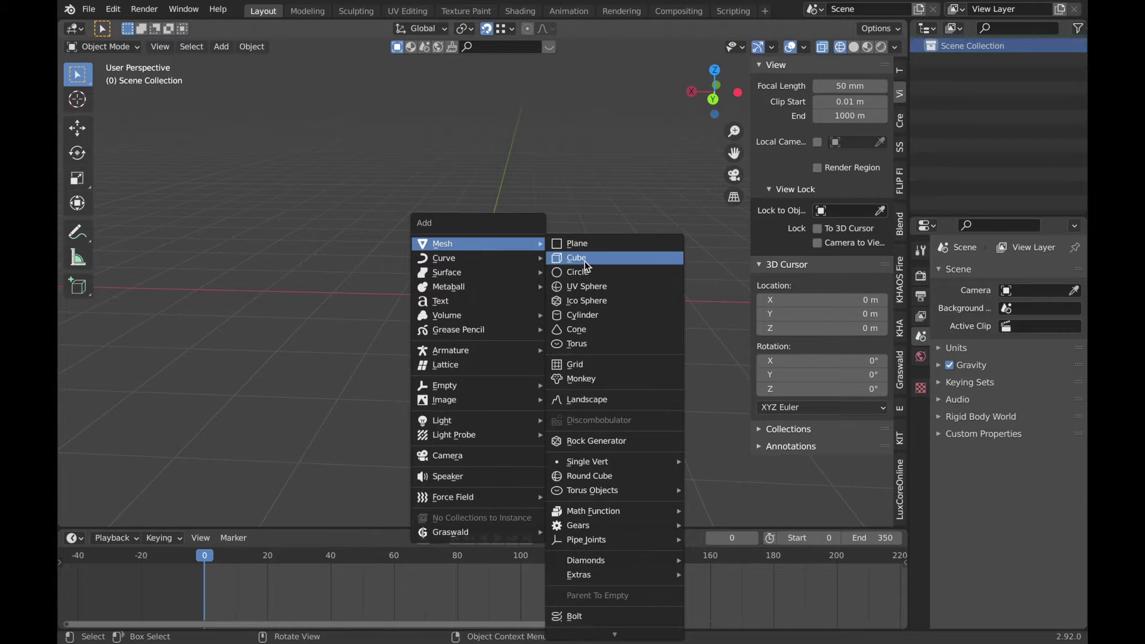
Add a cube and flatten it along Z into a low box
left_click(585, 260)
key("s")
key("z")
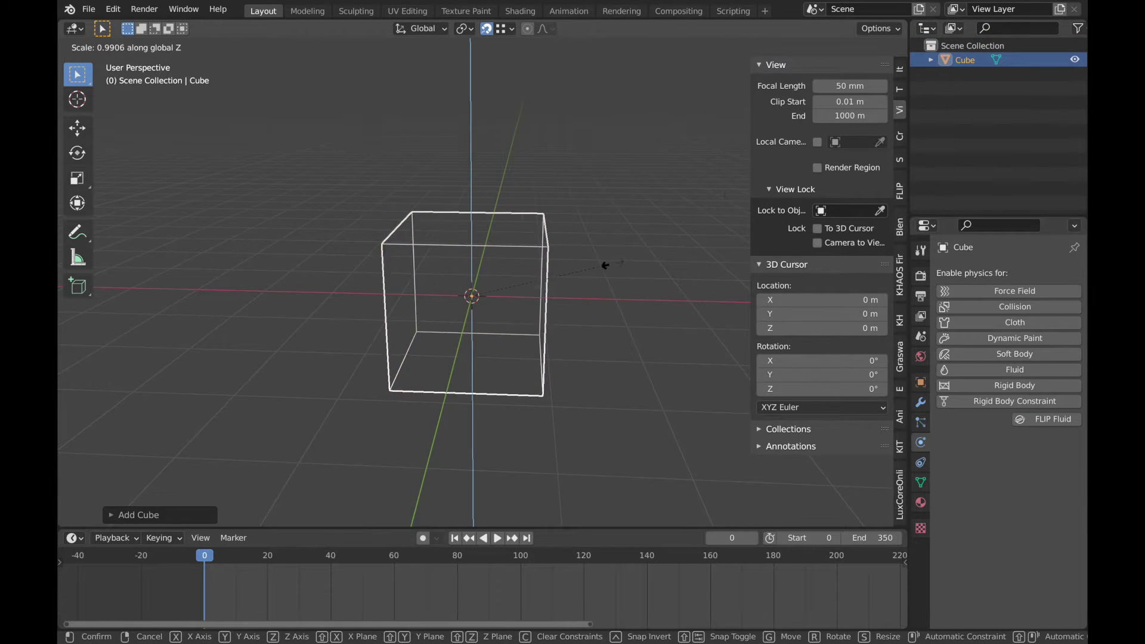
left_click(549, 292)
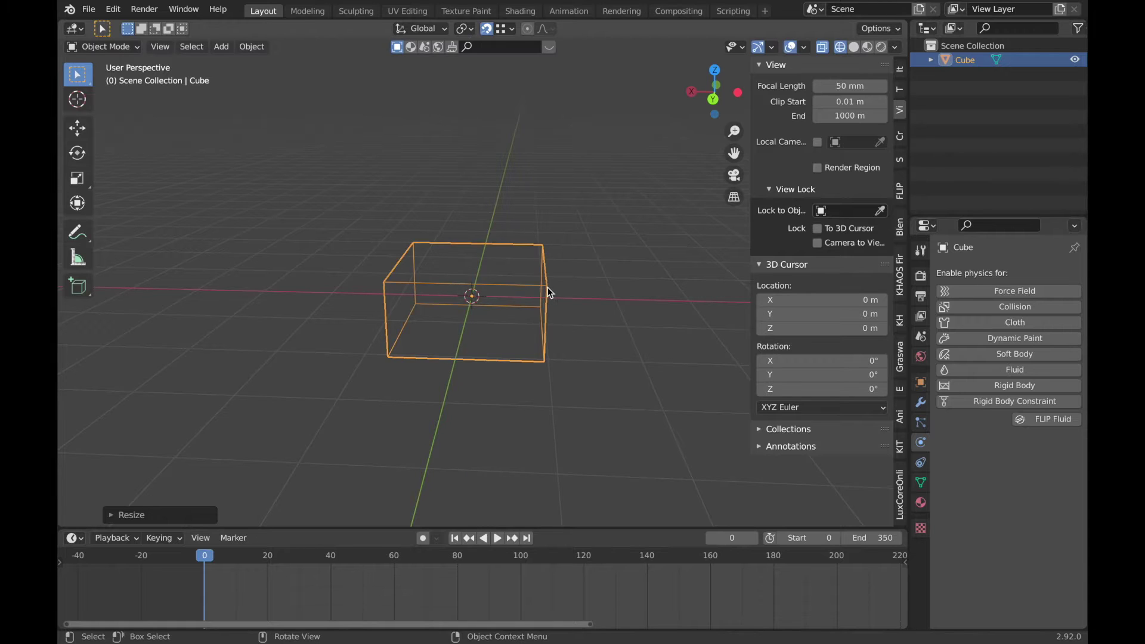
middle_click_drag(549, 292, 545, 289)
key("s")
key("z")
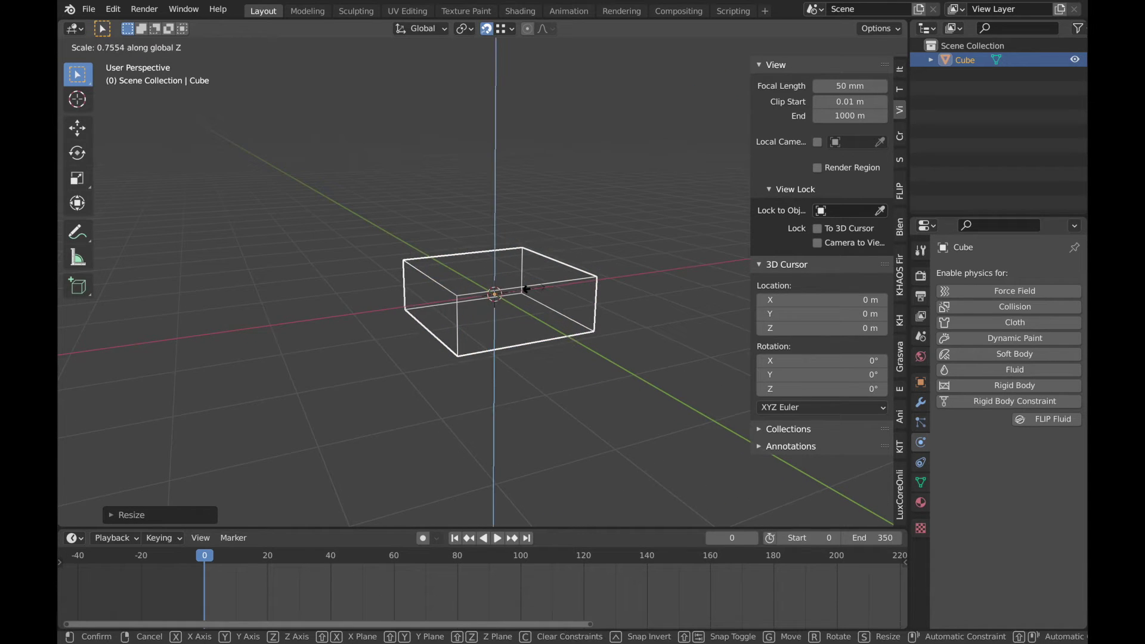
left_click(535, 287)
In Edit Mode, lower one top edge of the box along Z into a slope
key("Tab")
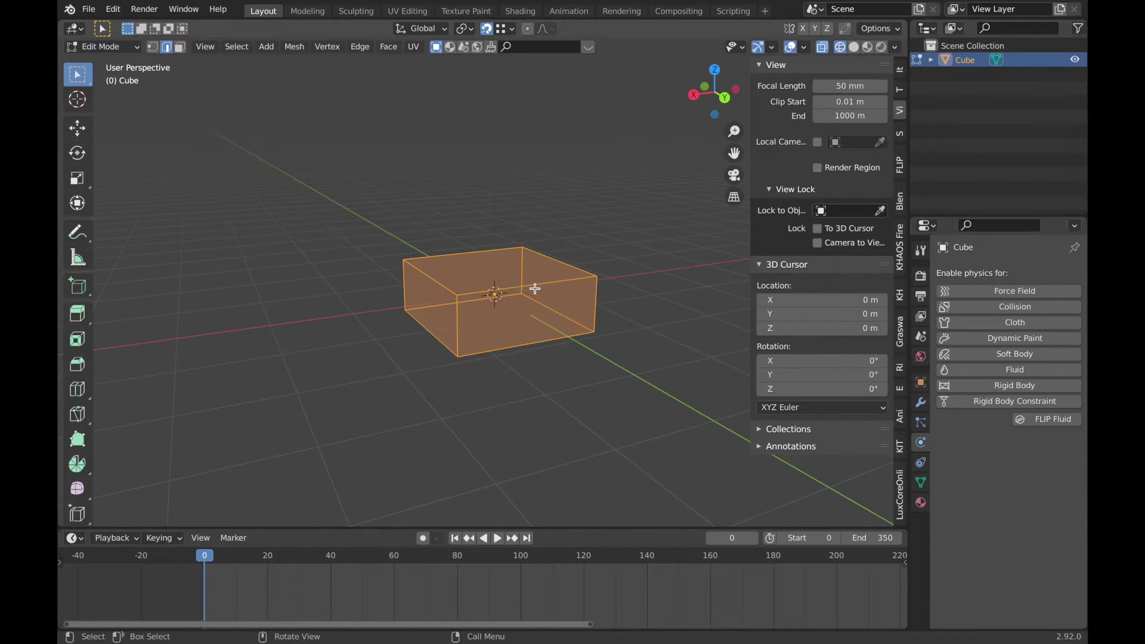
key("w")
key("w")
left_click(448, 285)
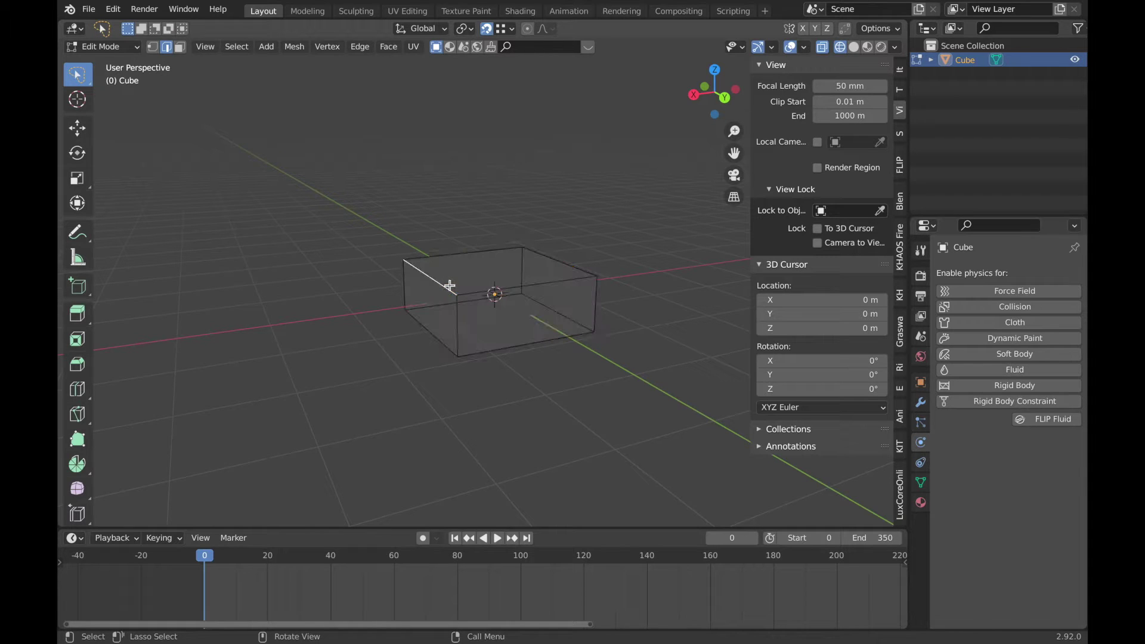
key("g")
key("z")
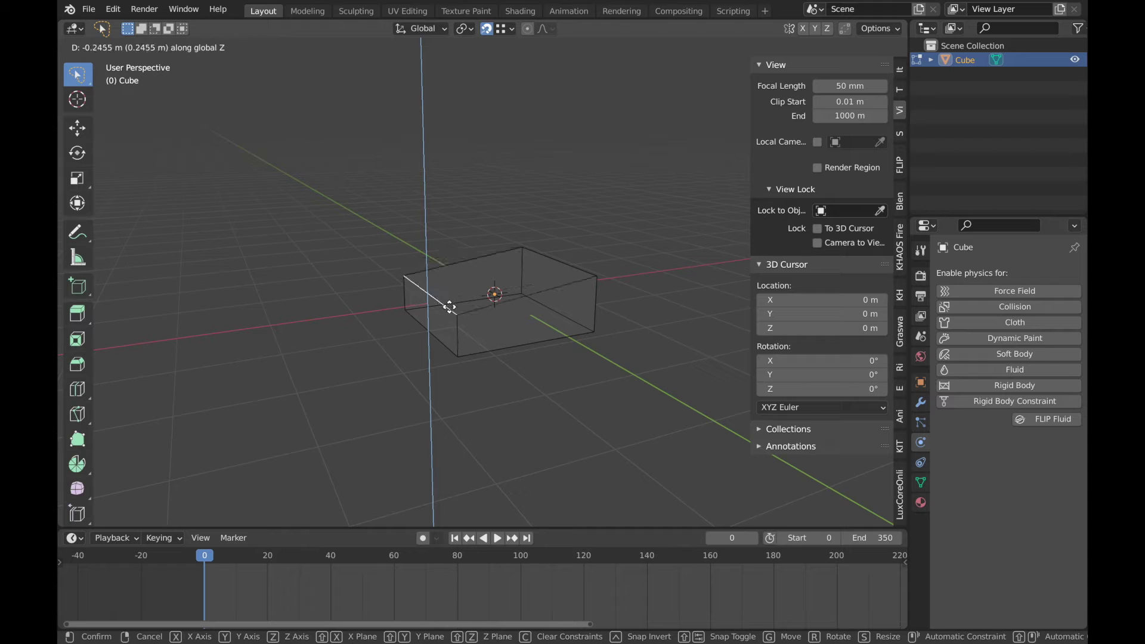
left_click(453, 328)
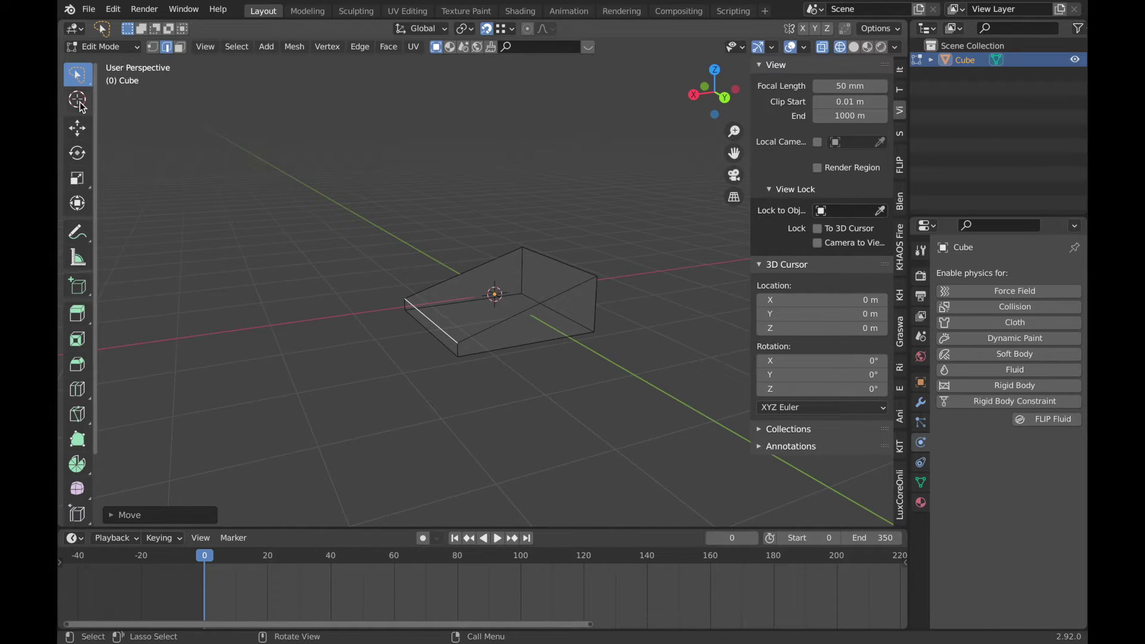
Lower a top corner vertex along Z to taper the wedge
key("w")
key("w")
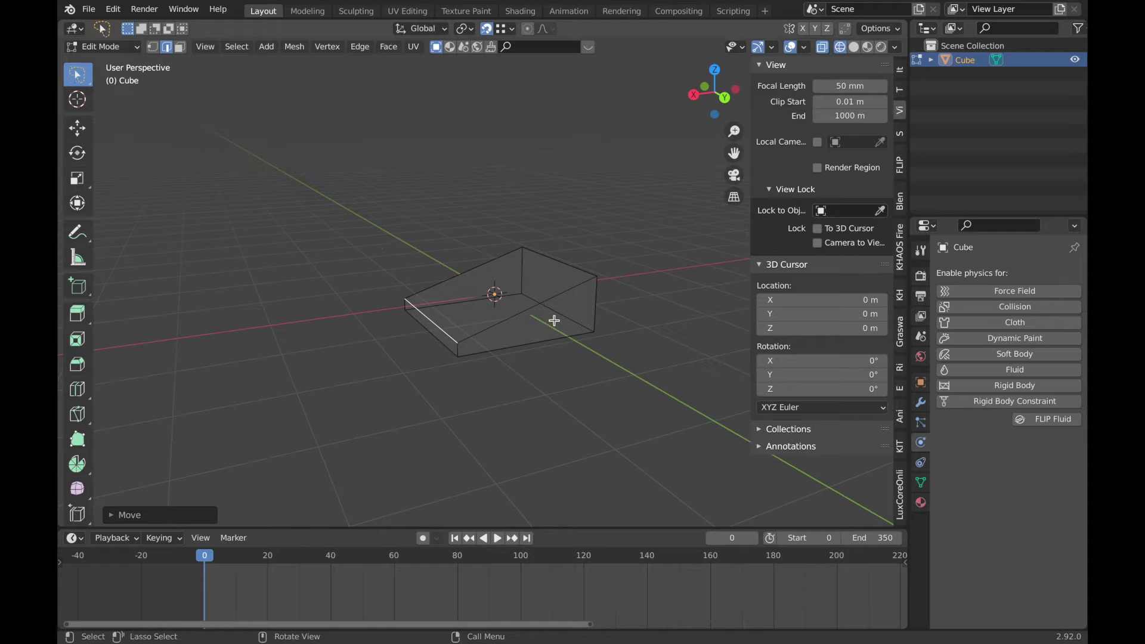
key("w")
key("w")
middle_click_drag(567, 323, 545, 263)
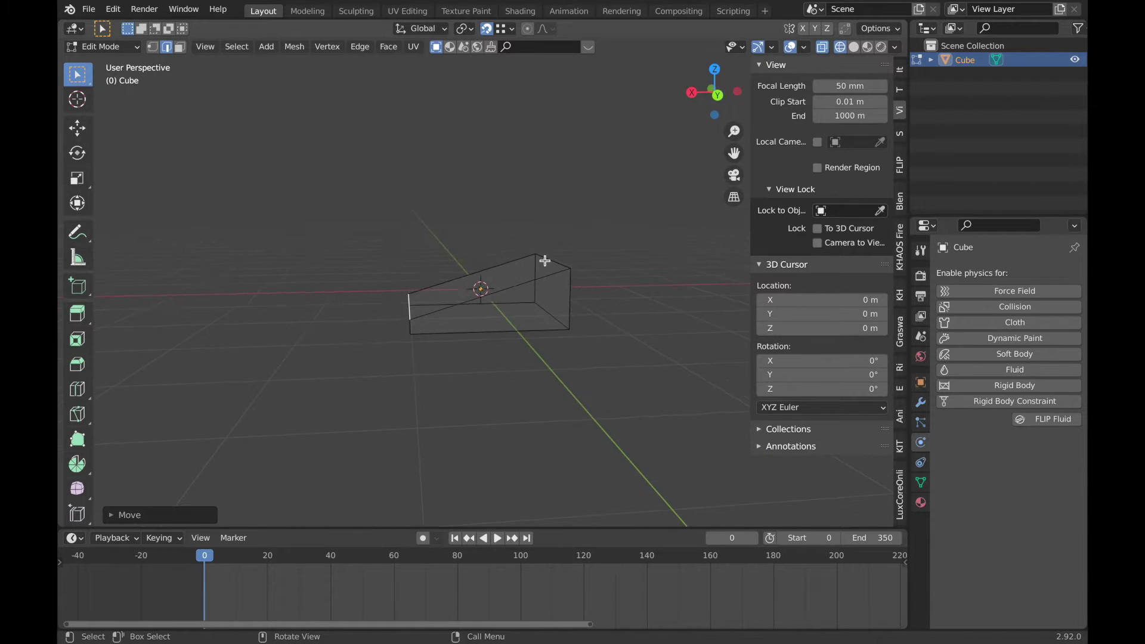
key("g")
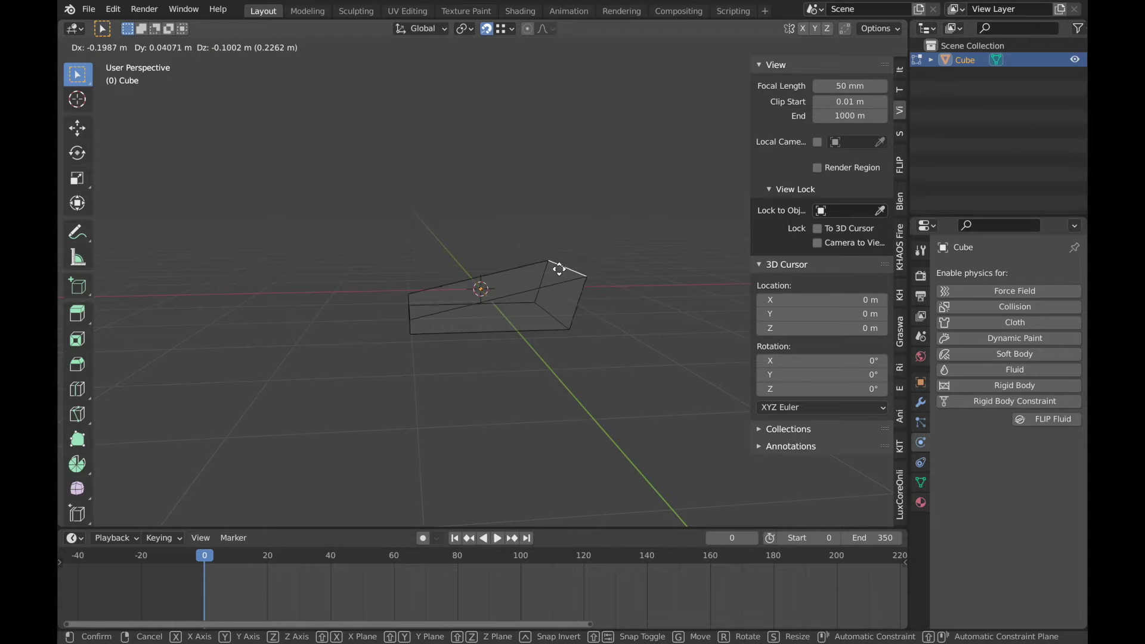
key("z")
left_click(559, 274)
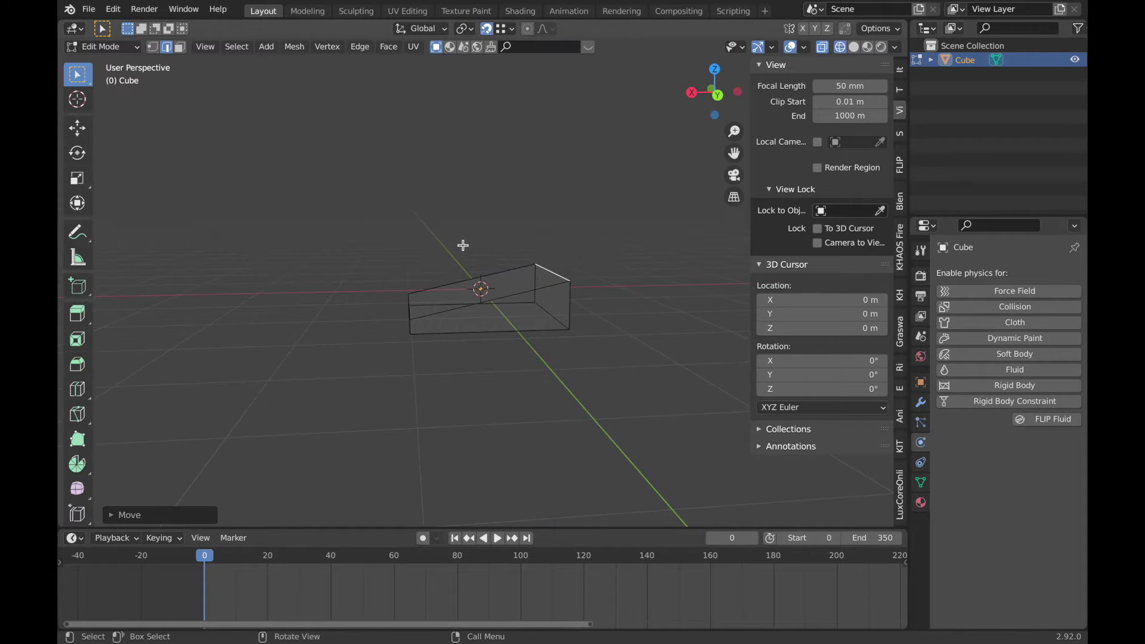
key("shift+a")
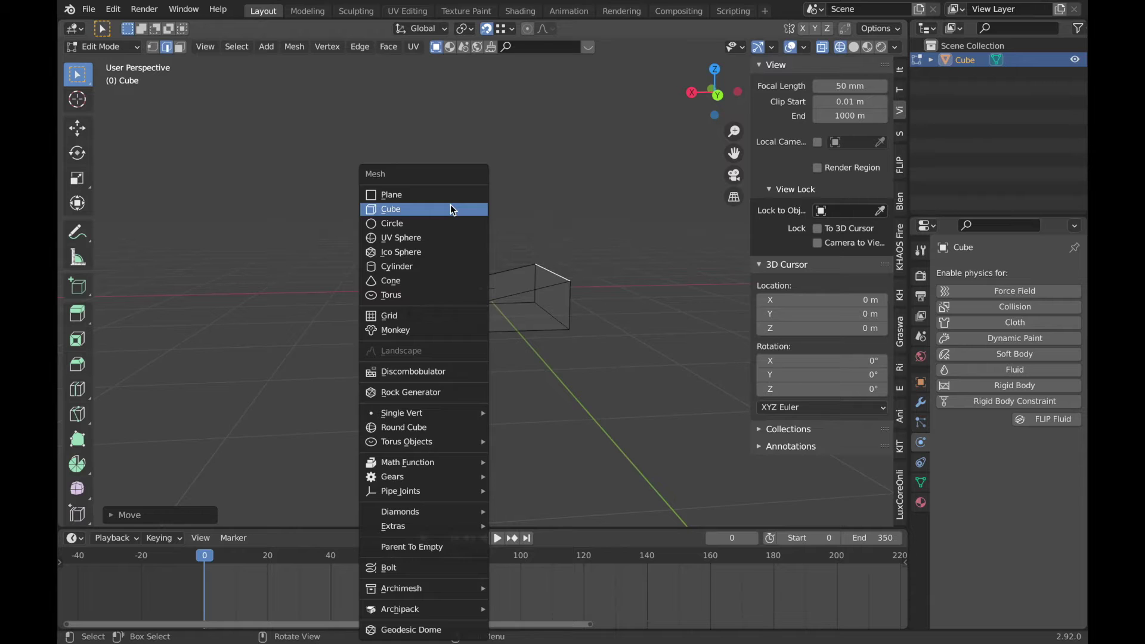
Add a second cube into the mesh, flatten it and lower it along Z
left_click(451, 208)
key("s")
key("z")
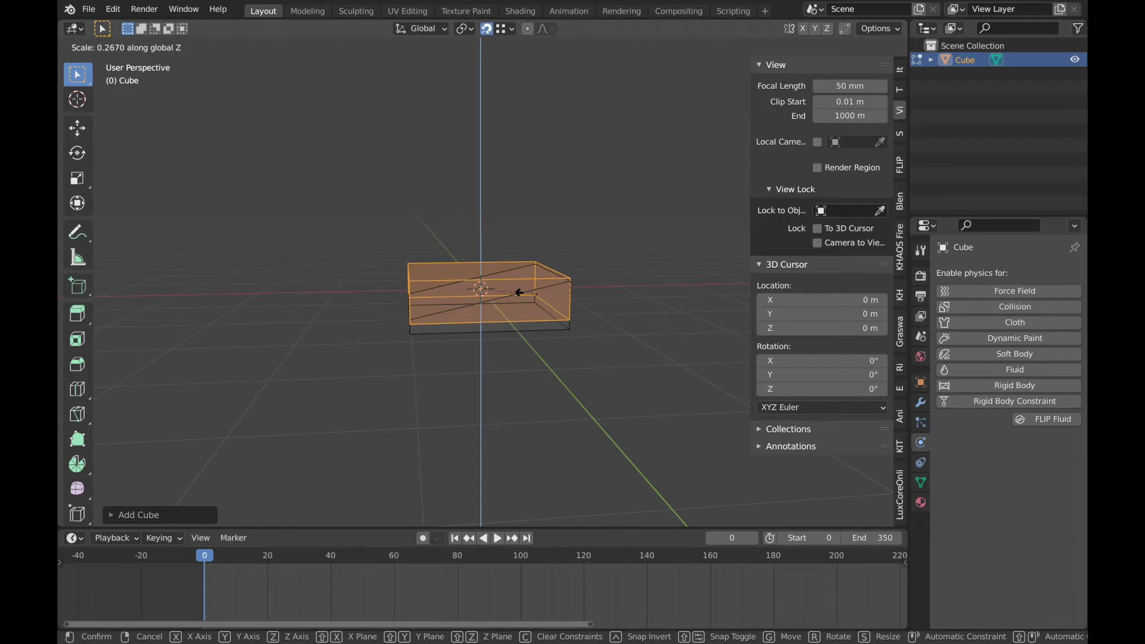
left_click(533, 293)
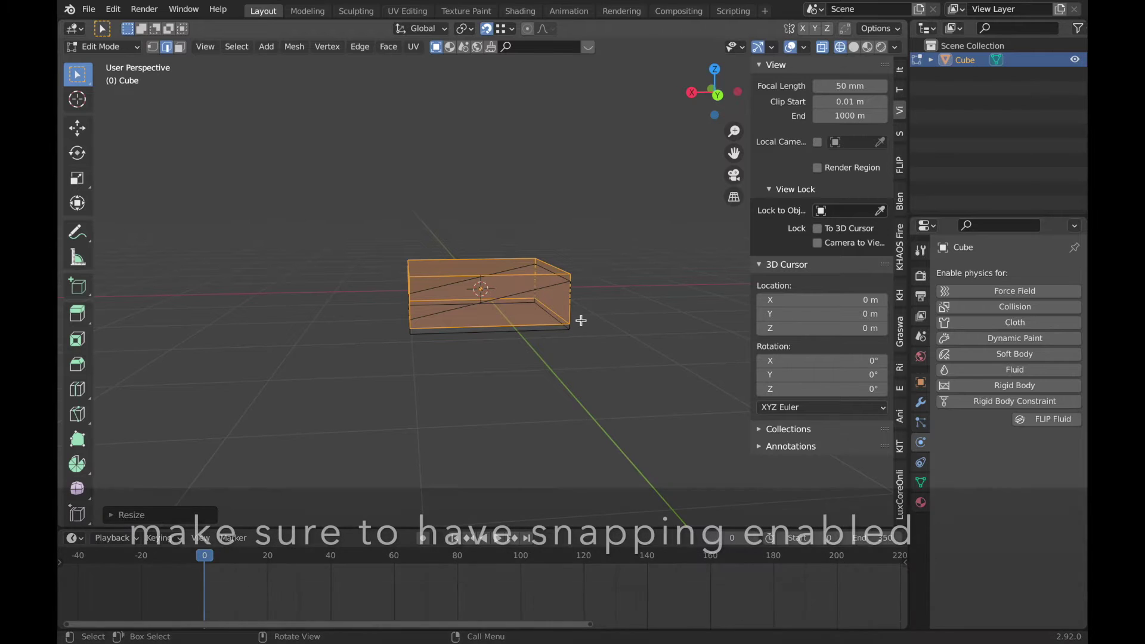
key("g")
key("z")
left_click(570, 326)
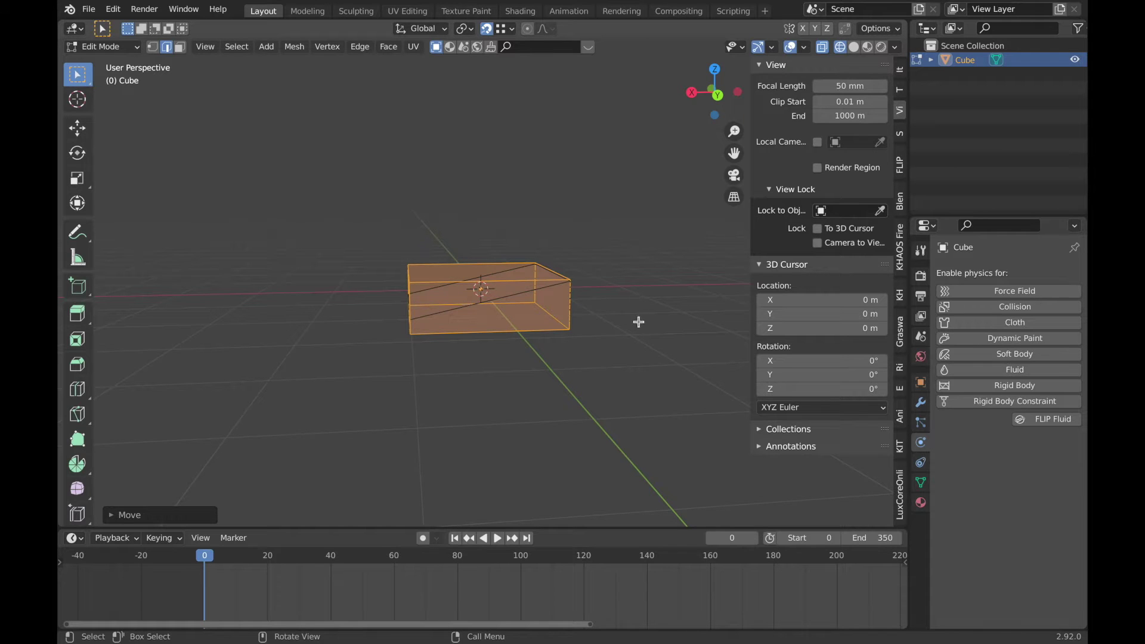
Widen the new box along X and slide it left past the ramp
key("s")
key("x")
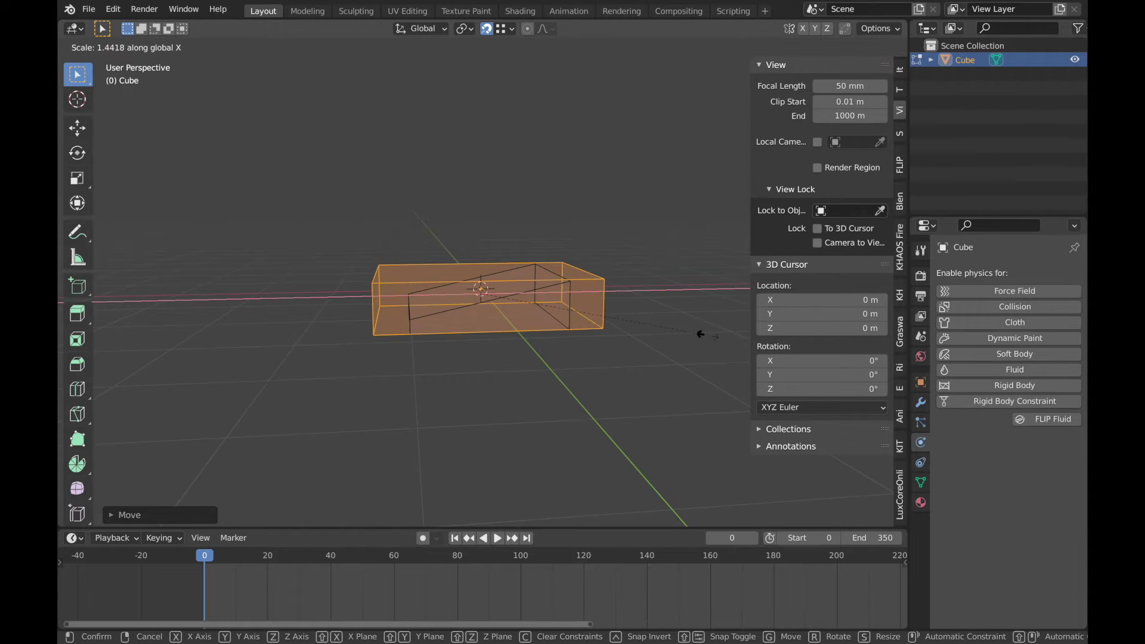
left_click(707, 335)
key("g")
key("x")
left_click(571, 327)
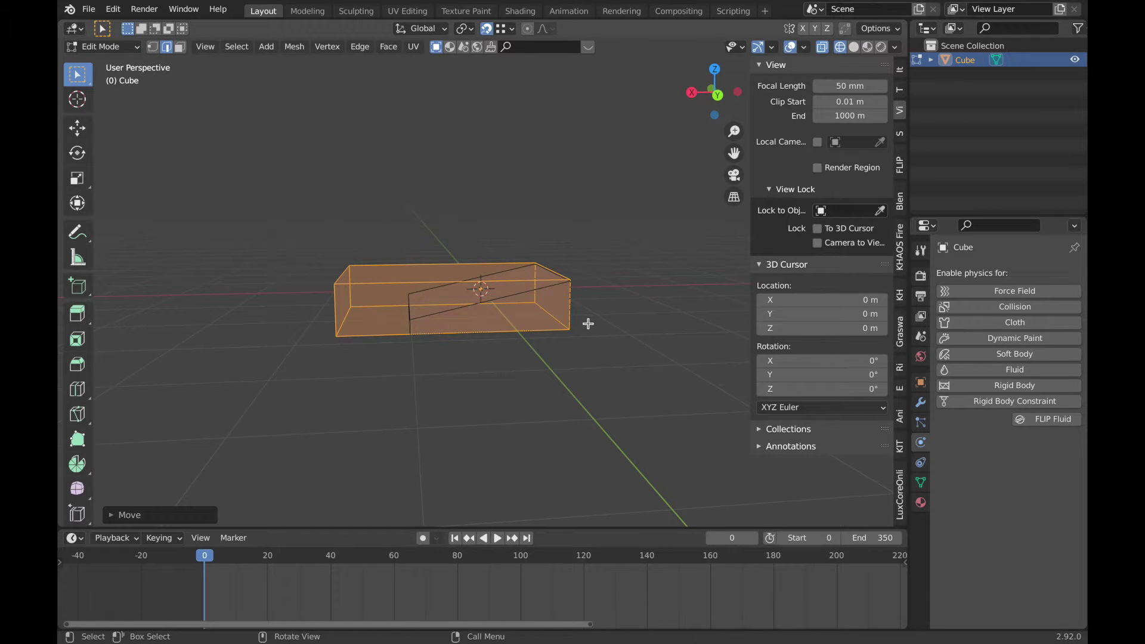
key("Tab")
key("Tab")
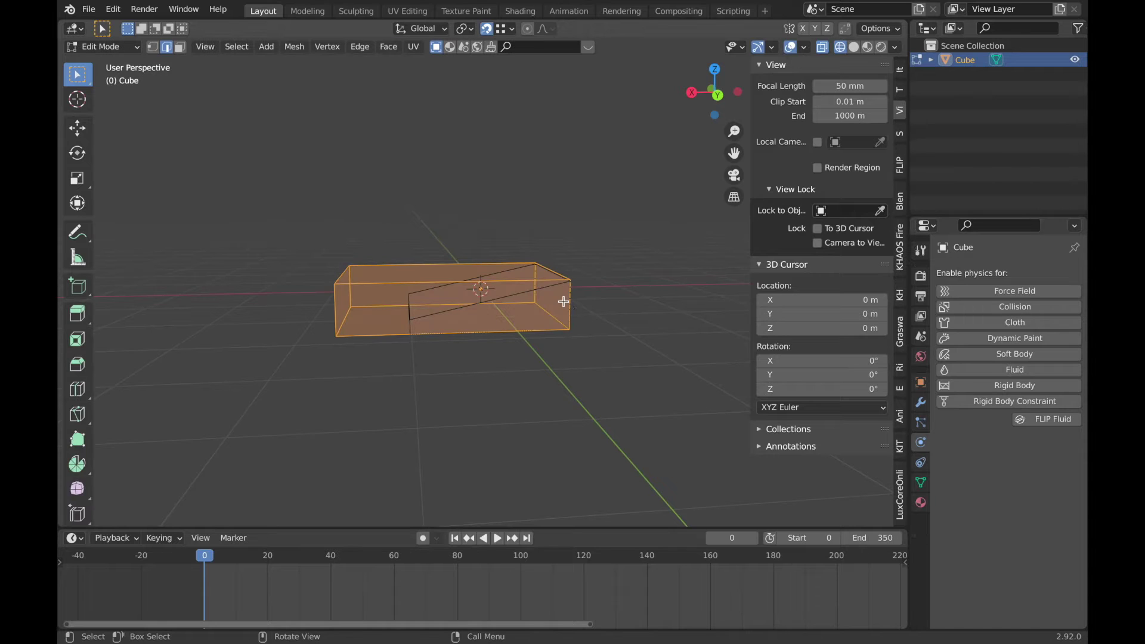
Separate the selected part into its own object Cube.001 and scale it along Z
key("p")
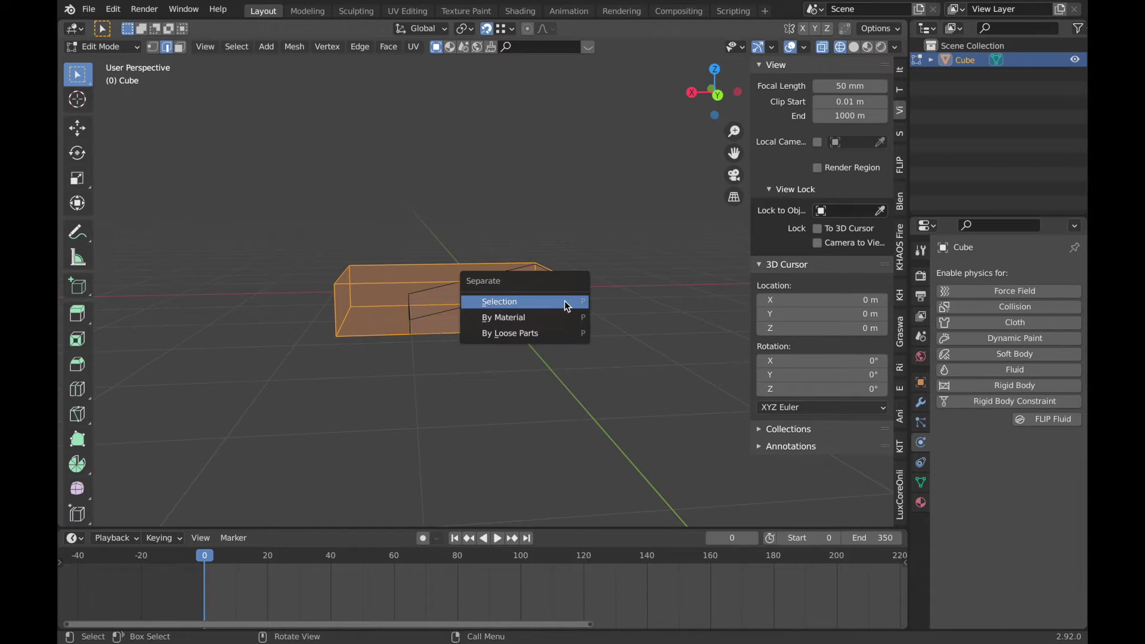
left_click(564, 301)
key("Tab")
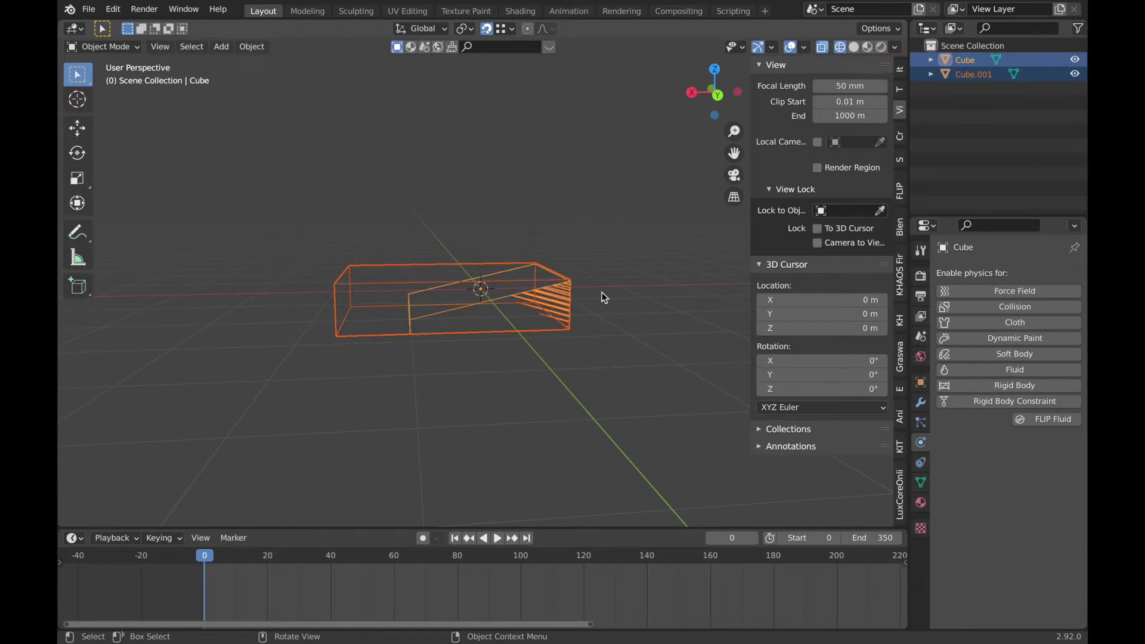
left_click(570, 277)
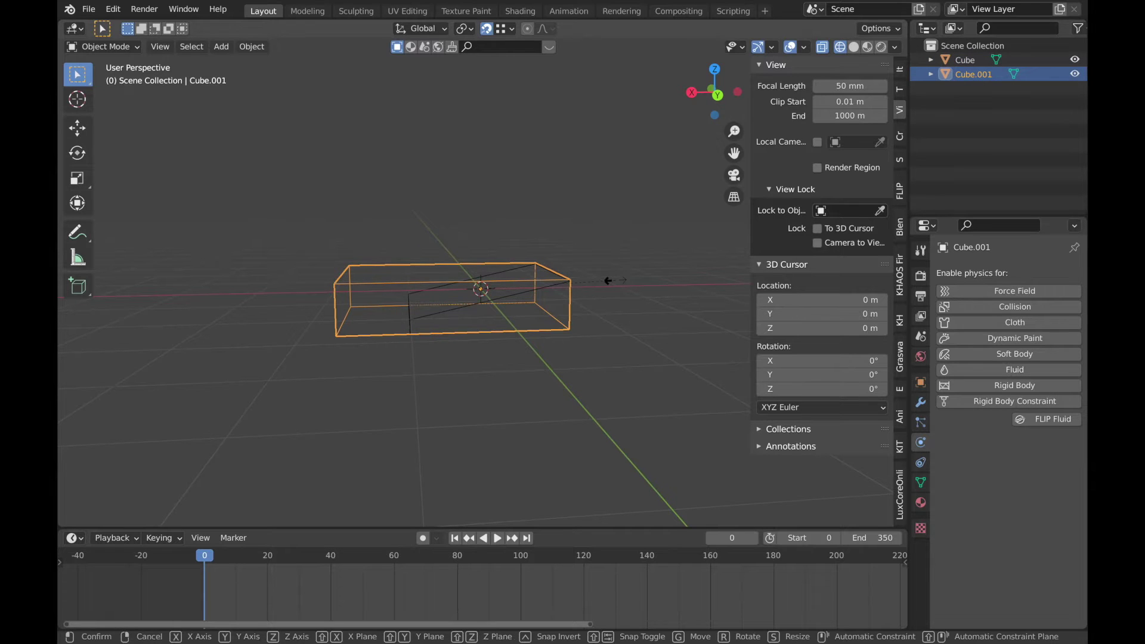
key("s")
key("z")
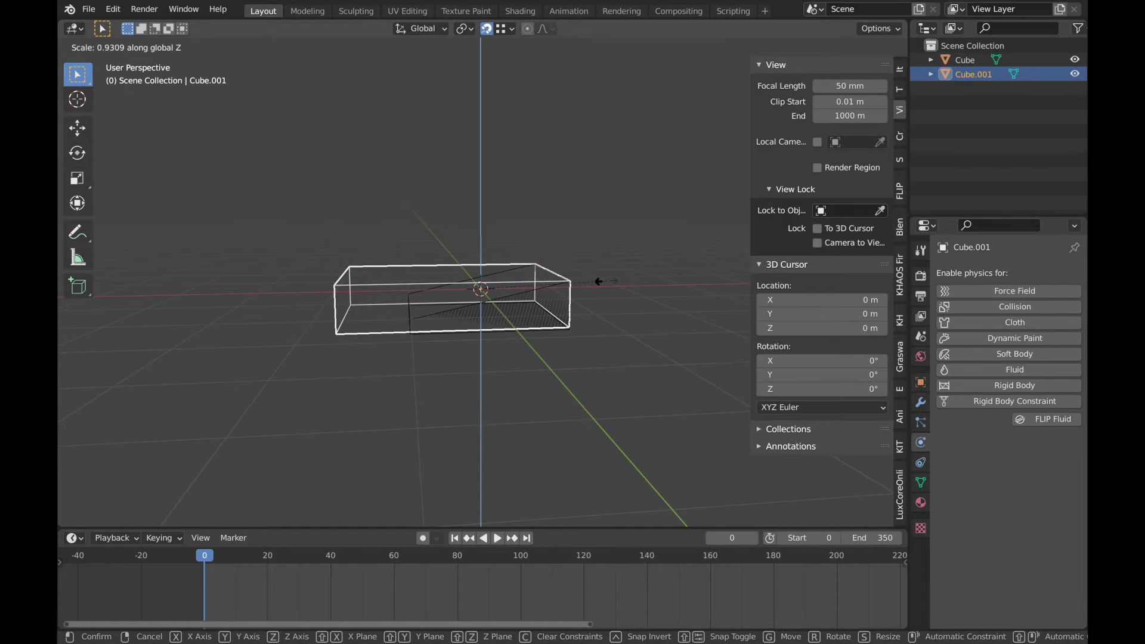
left_click(598, 281)
Duplicate Cube.001, shrink the copy vertically and lower it beneath the ramp
key("shift+d")
key("s")
key("z")
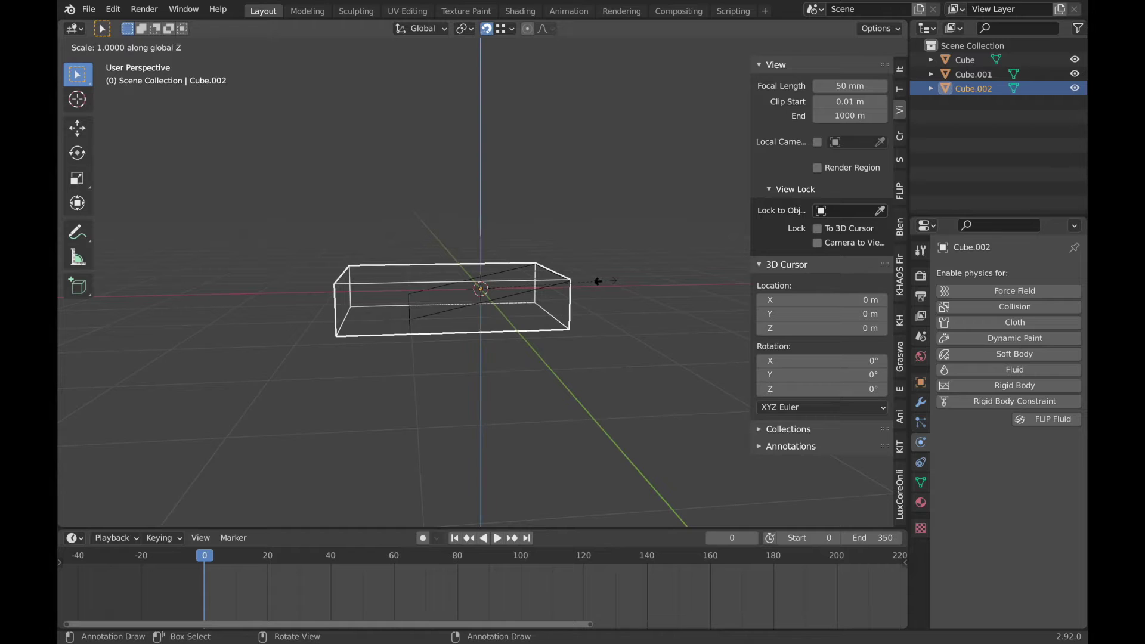
left_click(554, 298)
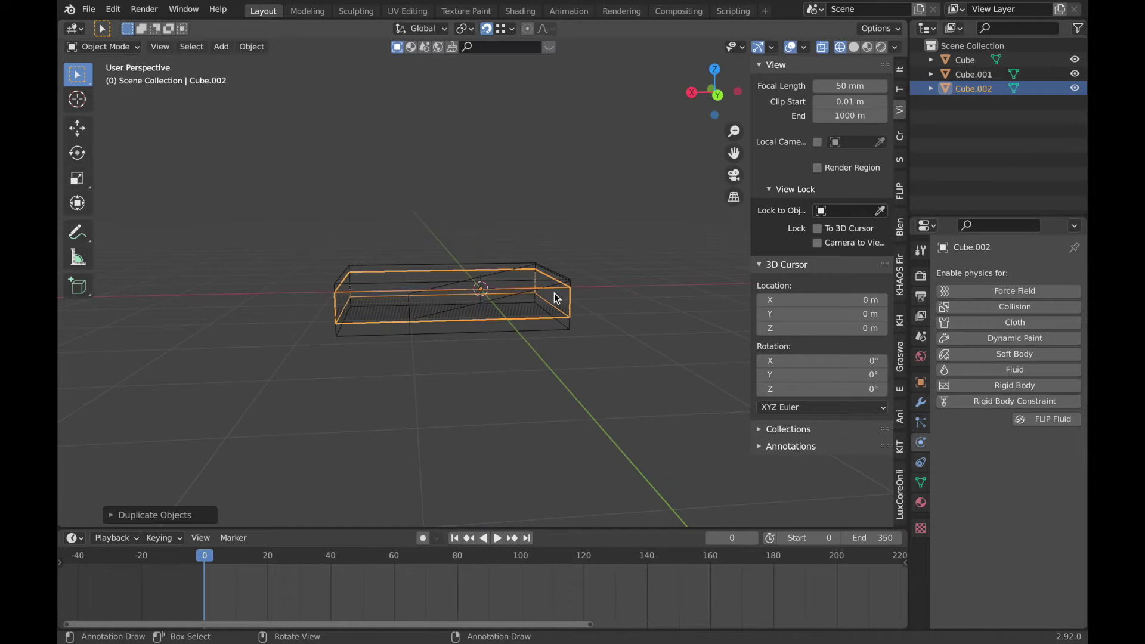
key("g")
key("z")
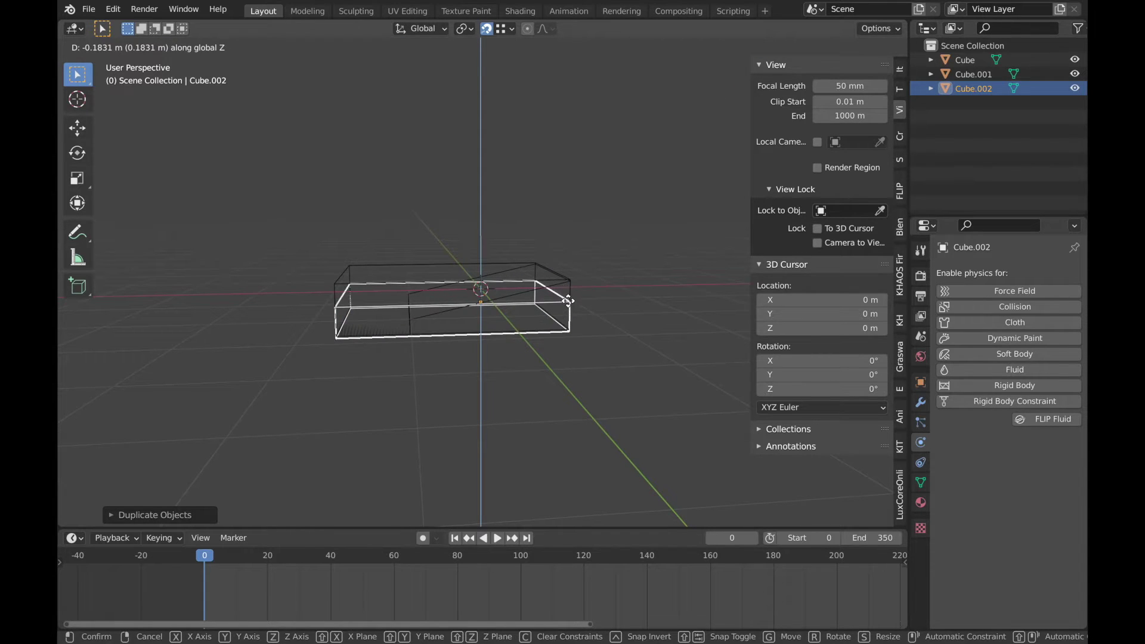
left_click(569, 302)
key("g")
key("z")
left_click(588, 293)
From the side view, thin the copy into a base slab and set its height
key("ctrl+KP_1")
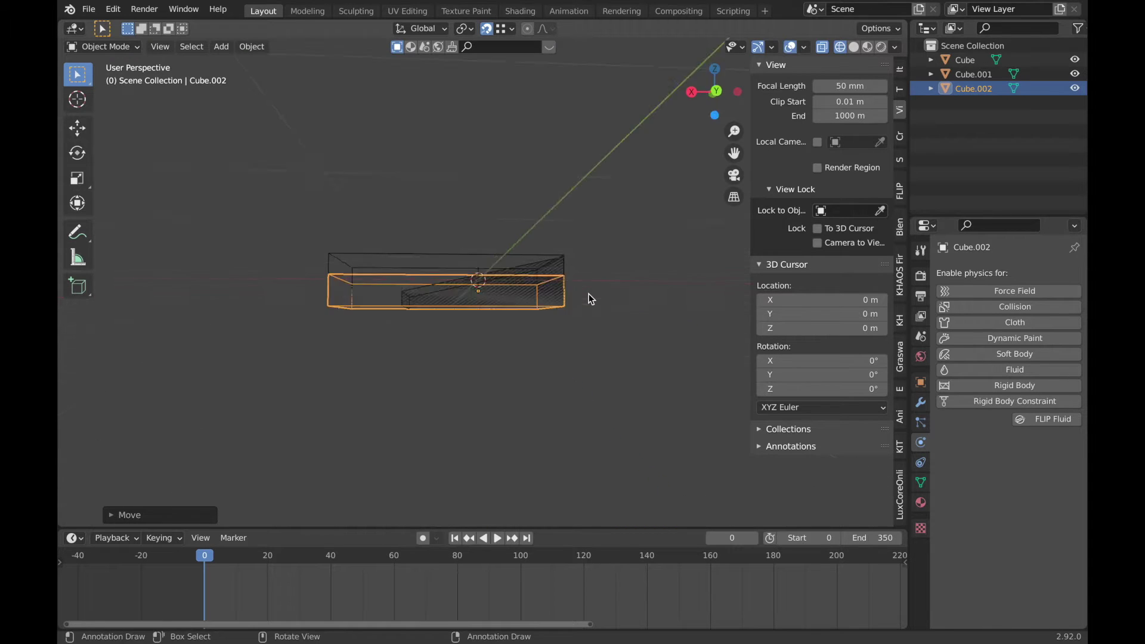
key("s")
key("z")
left_click(567, 324)
middle_click_drag(567, 324, 583, 311)
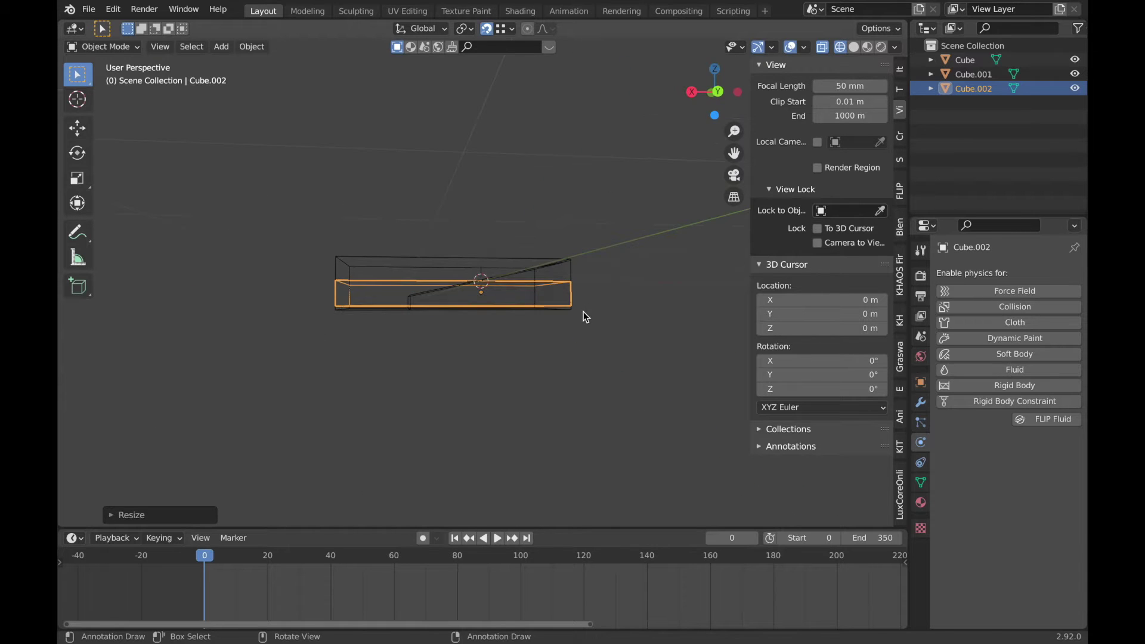
key("g")
key("z")
left_click(574, 311)
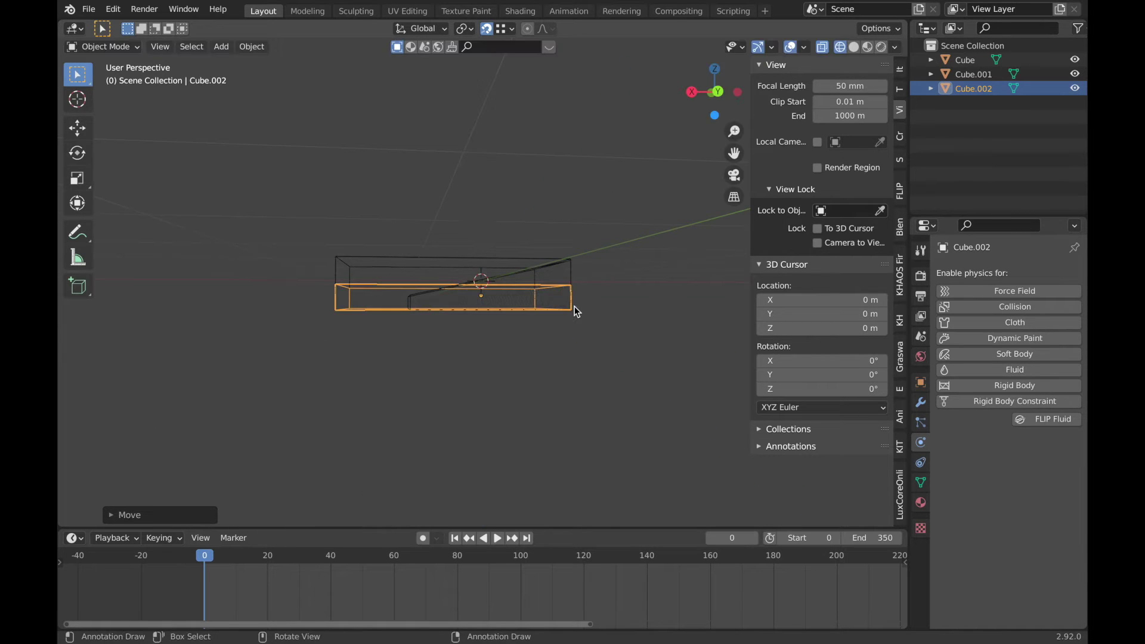
key("shift+a")
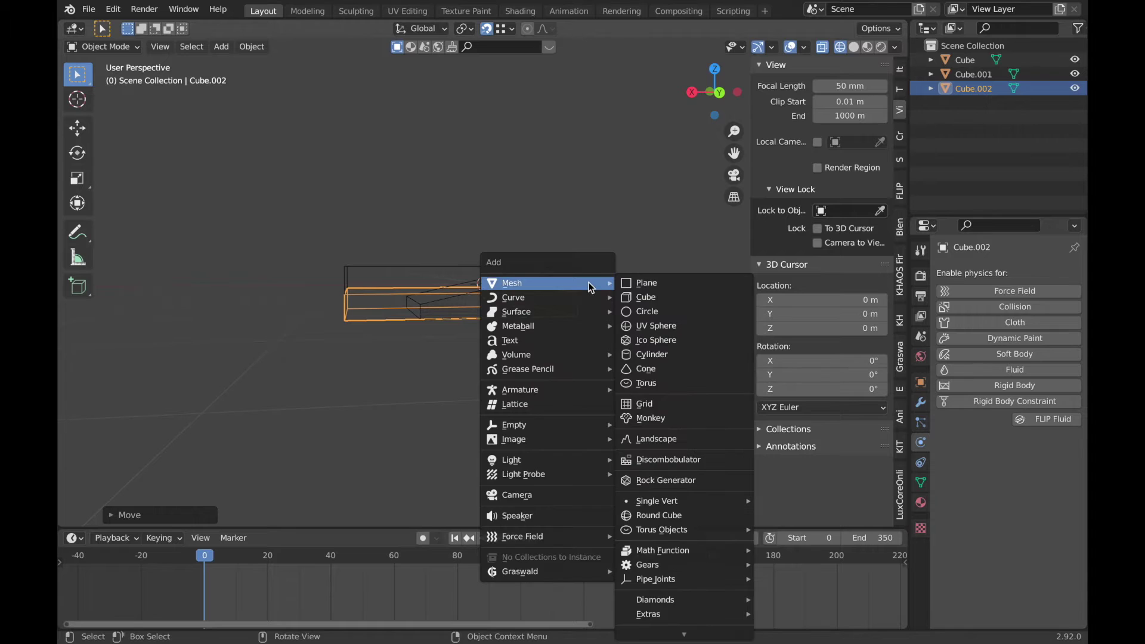
Add a new cube, narrowed along X and shortened along Z
left_click(662, 300)
key("s")
key("x")
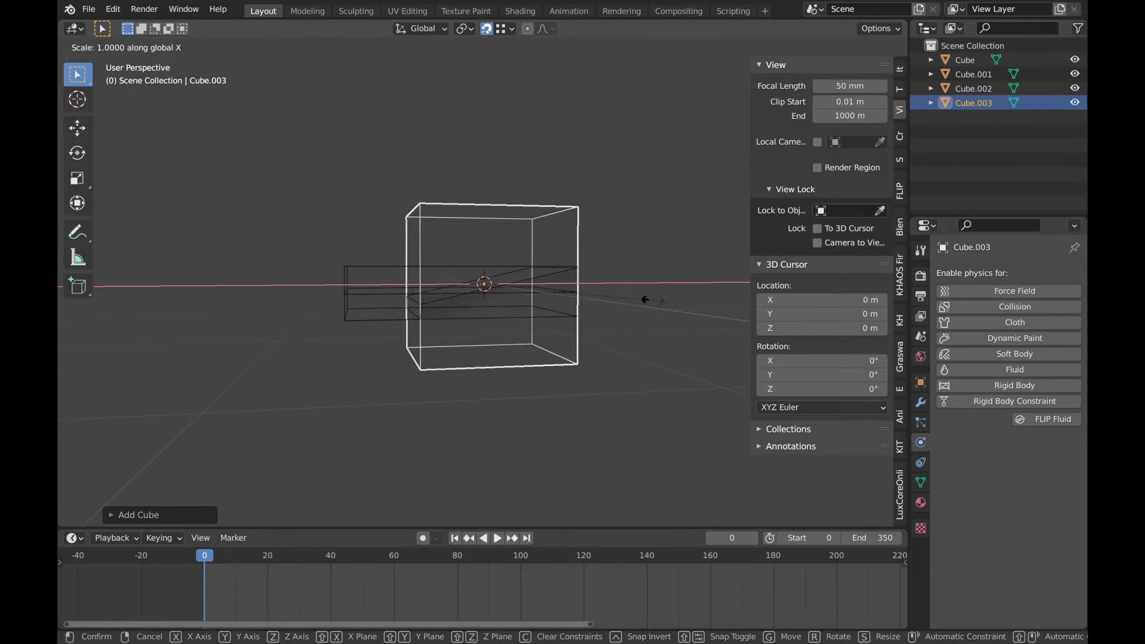
left_click(517, 262)
middle_click_drag(518, 263, 516, 266)
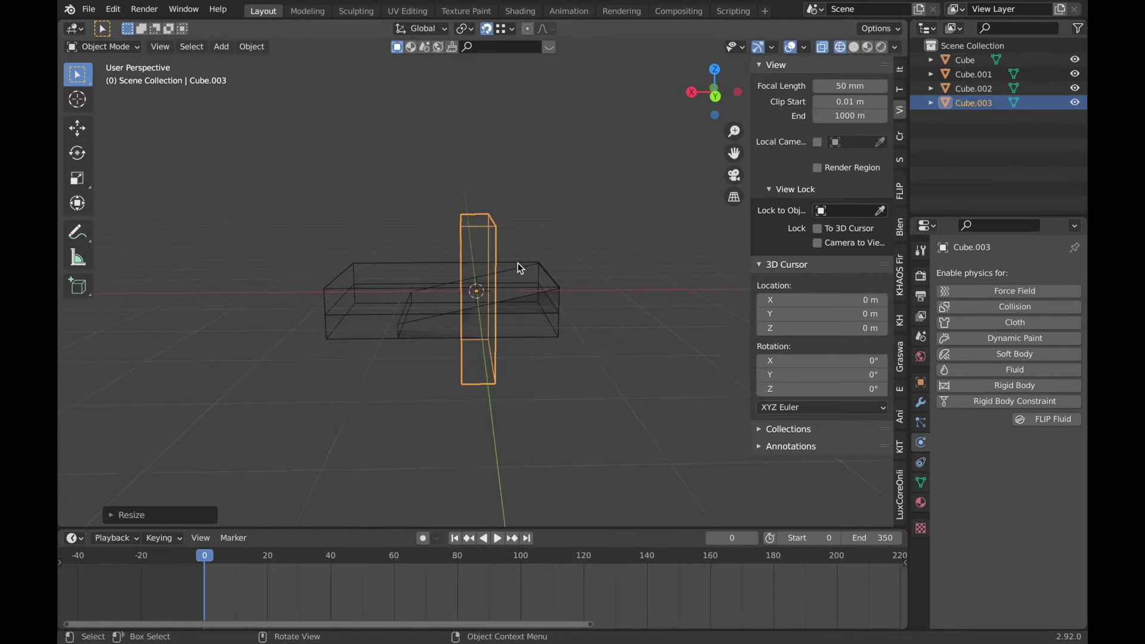
key("s")
key("z")
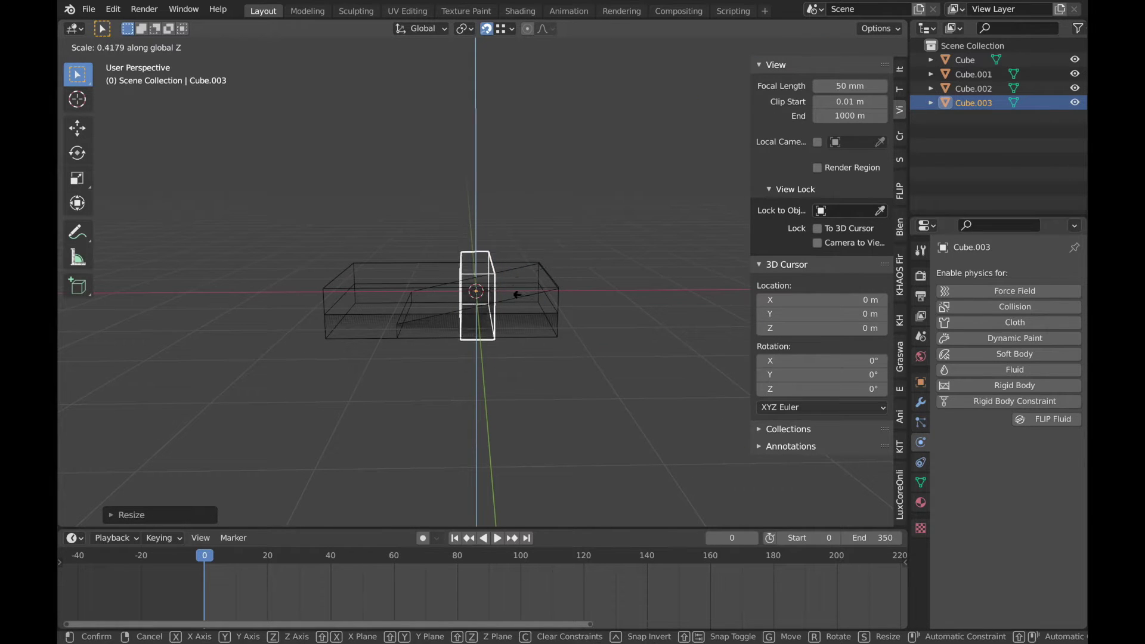
left_click(513, 301)
middle_click_drag(512, 300, 513, 301)
In Edit Mode, add two loop cuts across the new block
key("Tab")
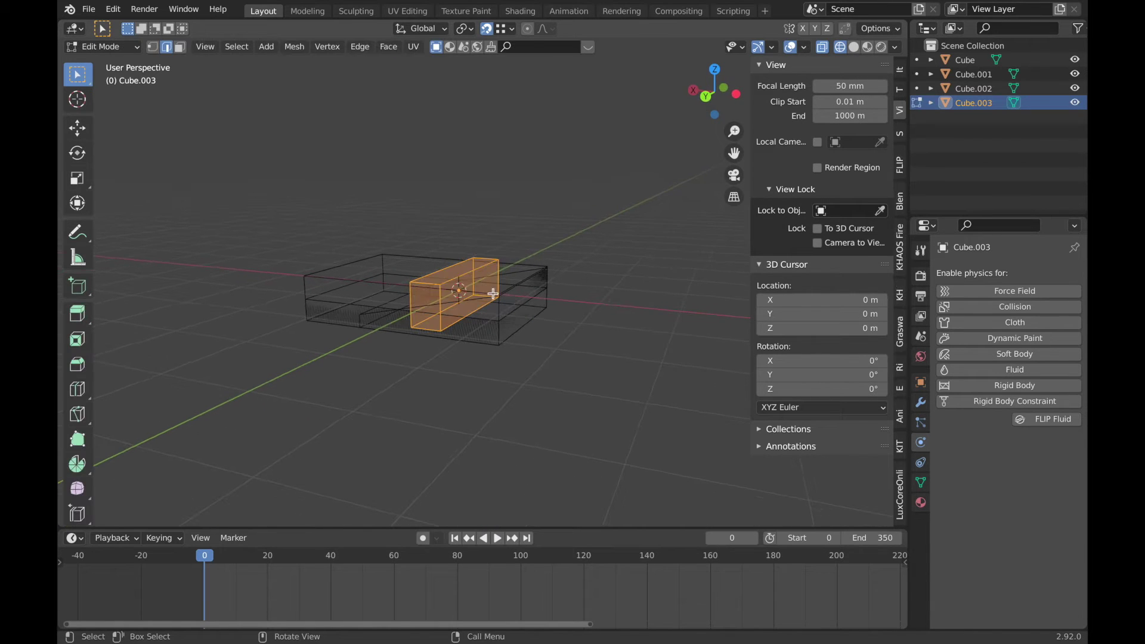
left_click(467, 276)
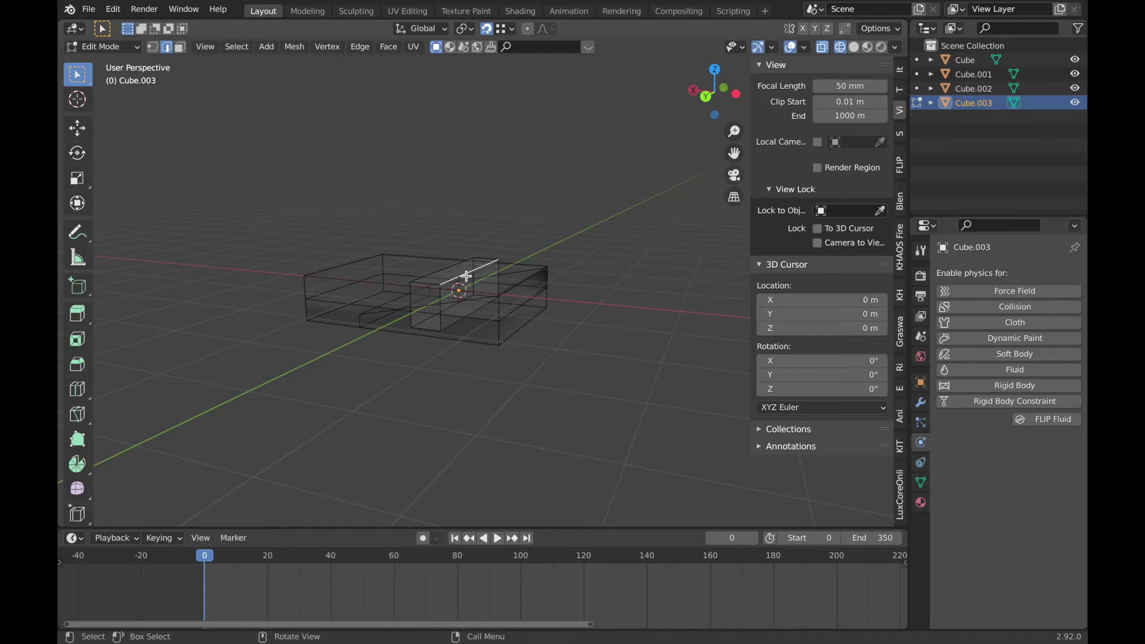
left_click(420, 301, "alt")
key("g")
key("g")
left_click(421, 298)
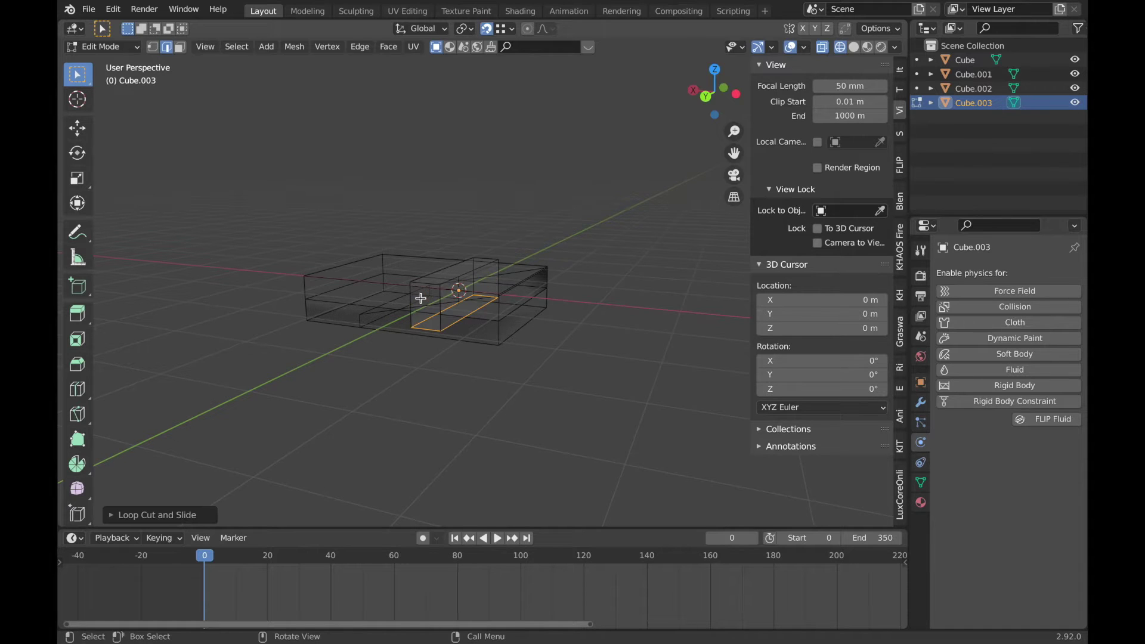
left_click(420, 298)
left_click(419, 306, "alt")
key("g")
key("g")
left_click(422, 299)
Bevel the block's top edge with many segments into a smooth curve
left_click(460, 279)
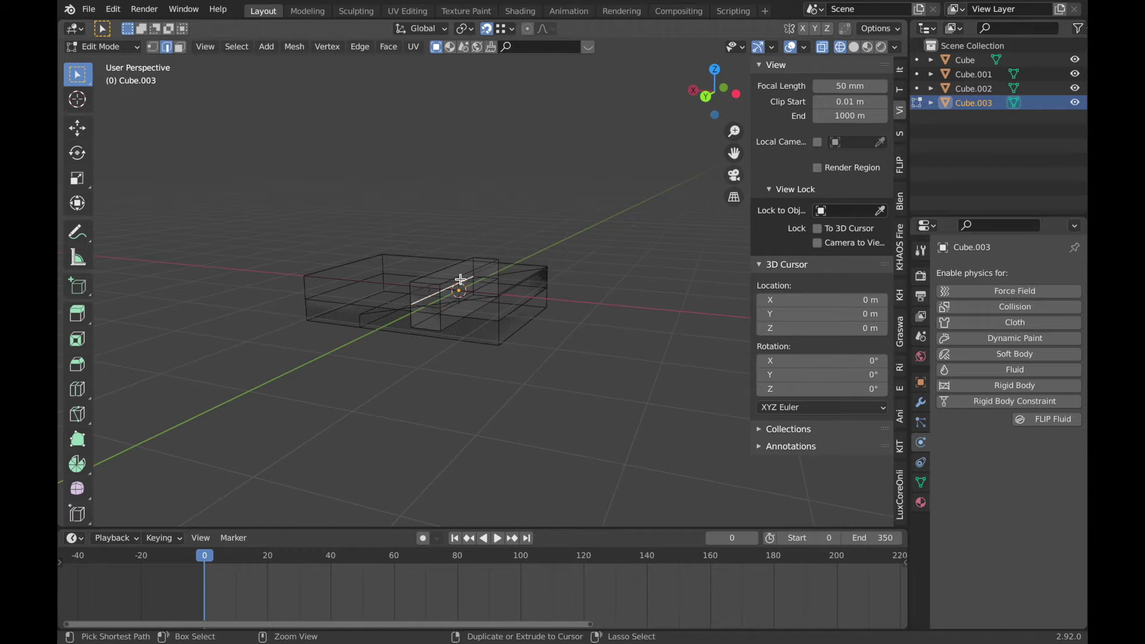
key("ctrl+b")
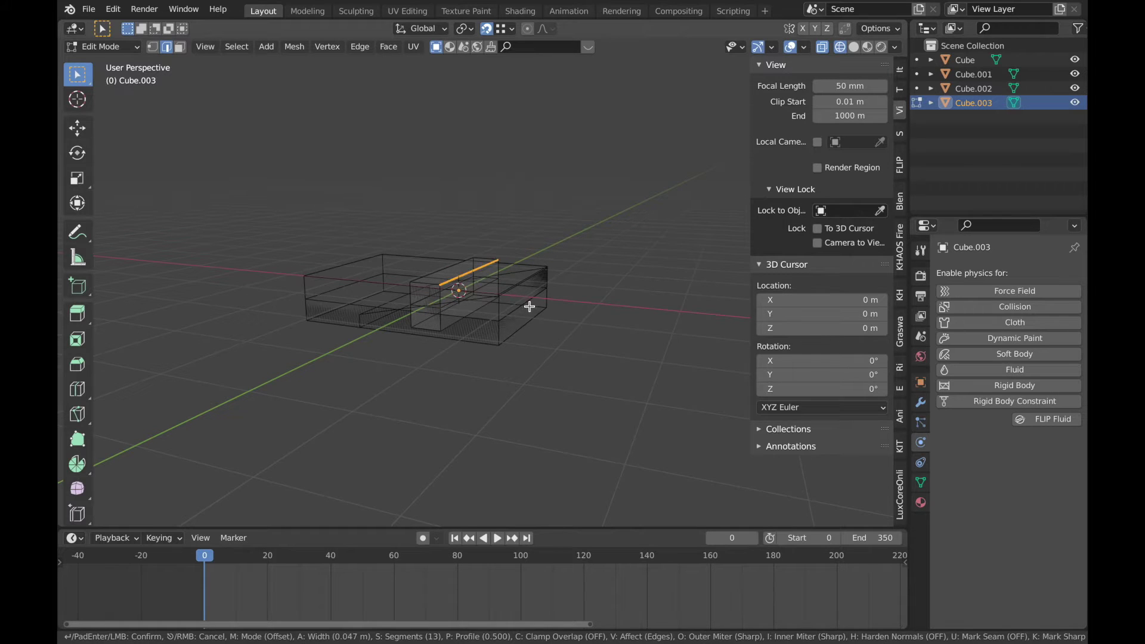
scroll(534, 310, "up", 17)
scroll(534, 309, "up", 20)
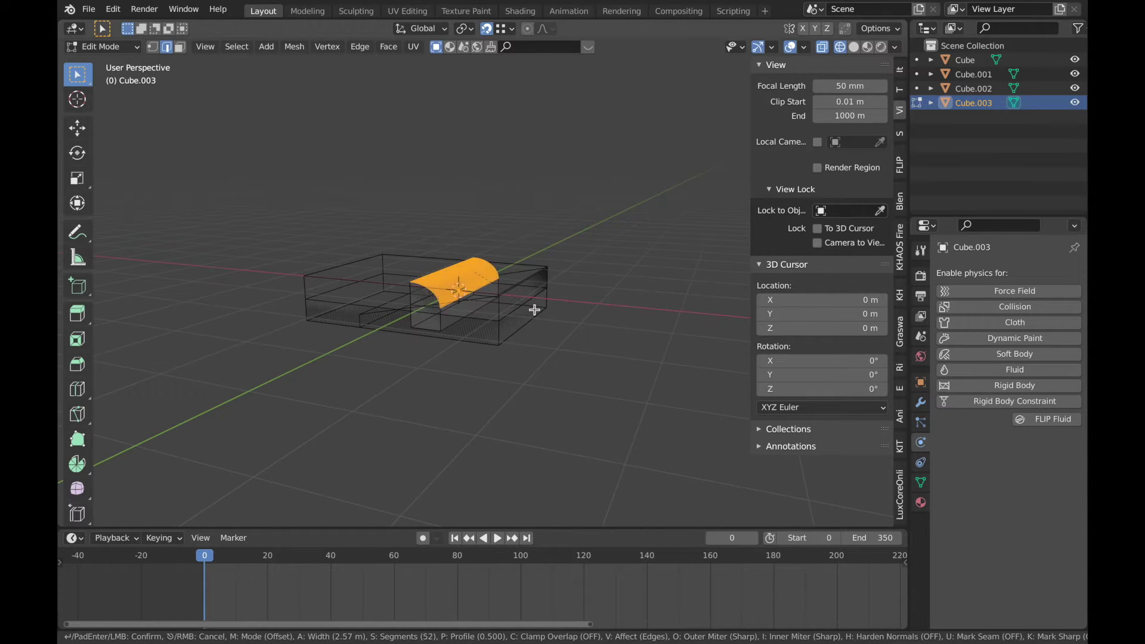
left_click(534, 309)
Leave Edit Mode and move the rounded block along X to the tank's left end
key("KP_8")
key("KP_8")
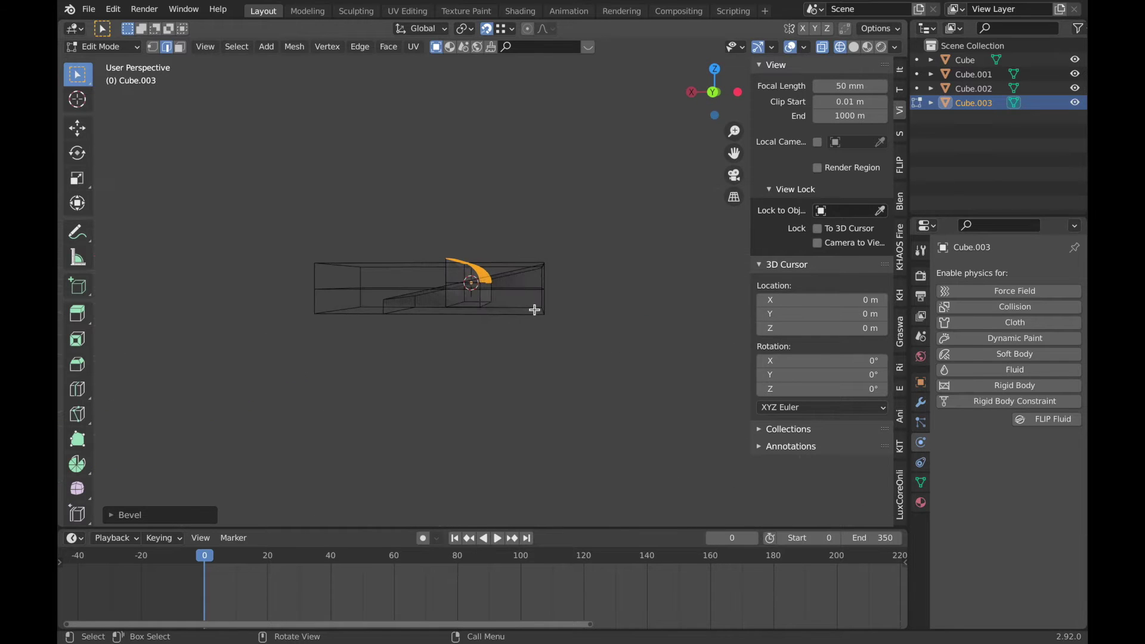
key("KP_8")
key("Tab")
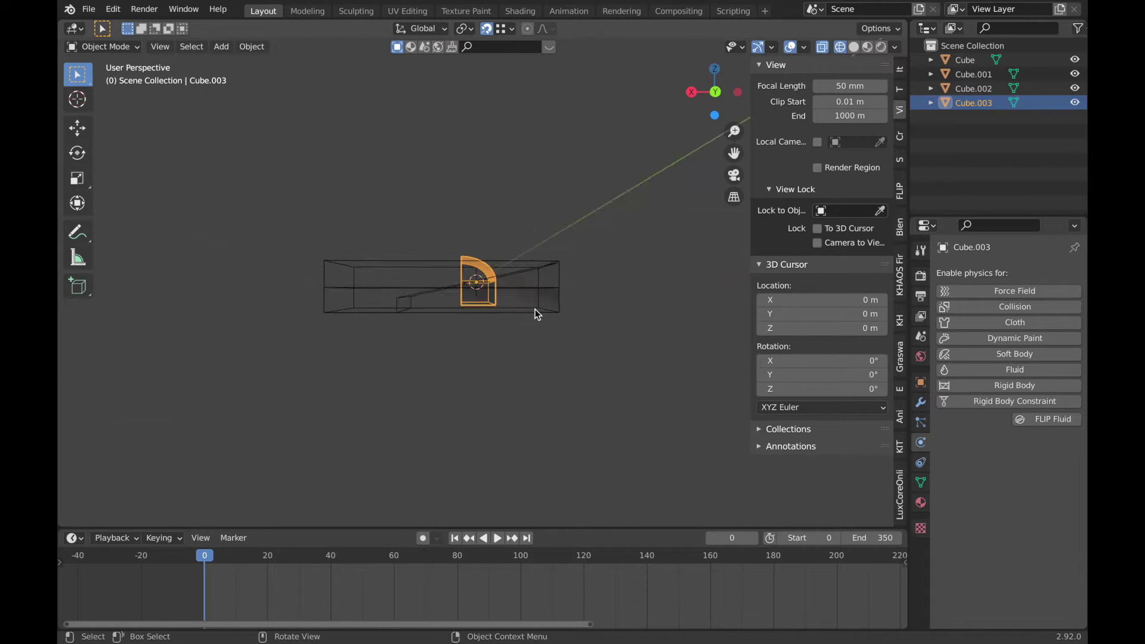
key("KP_8")
key("g")
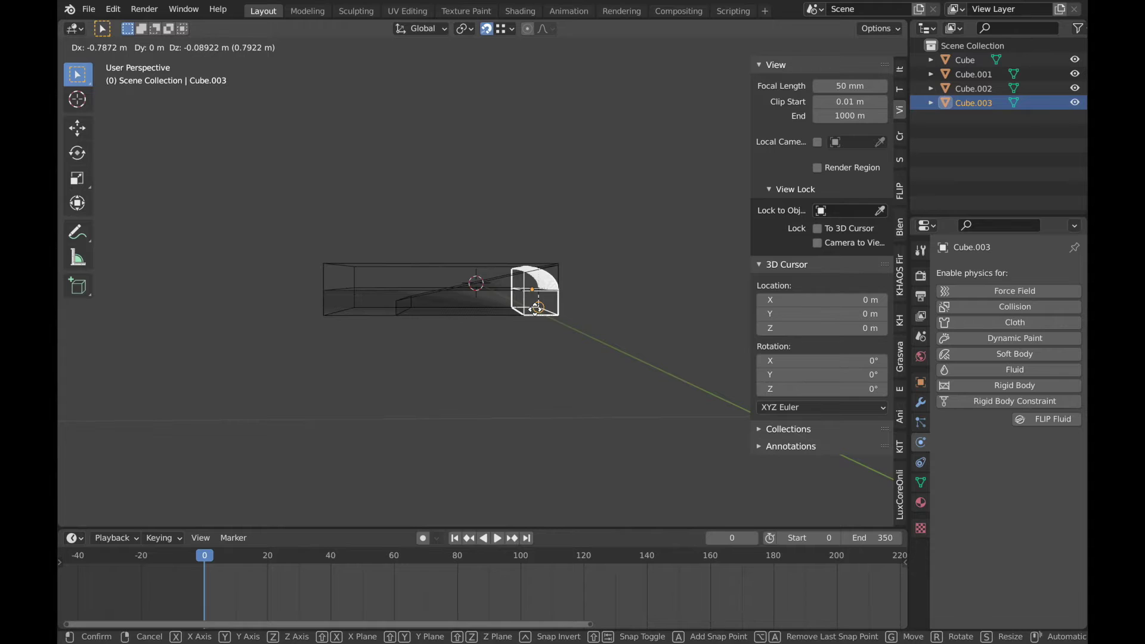
key("x")
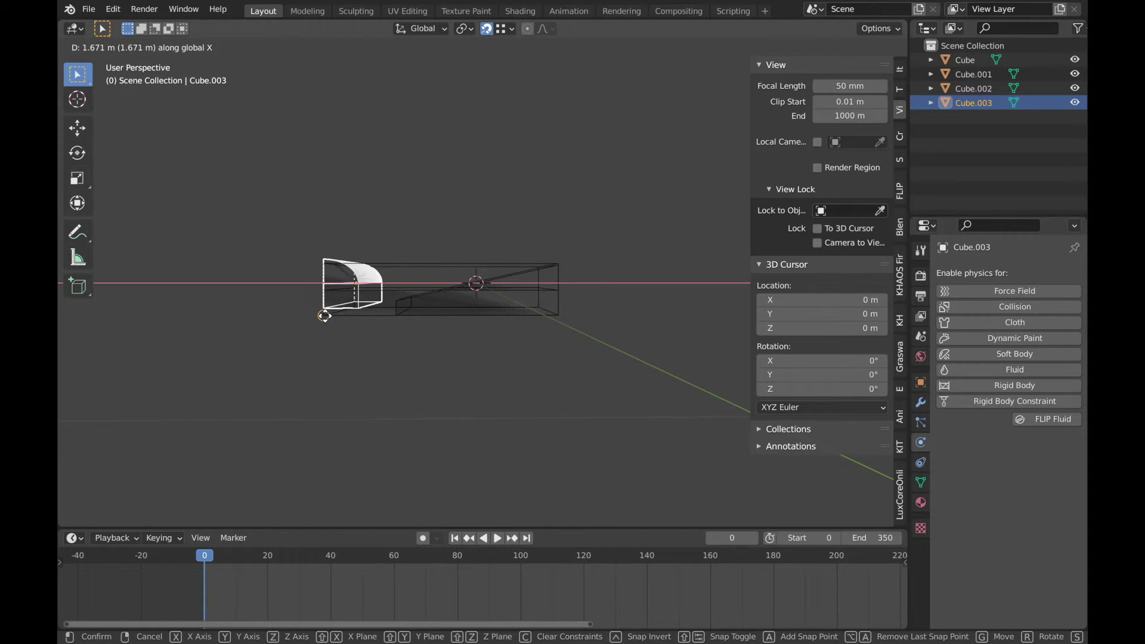
left_click(324, 316)
Set Cube.003's starting height and keyframe Location & Rotation at frame 0
key("g")
key("z")
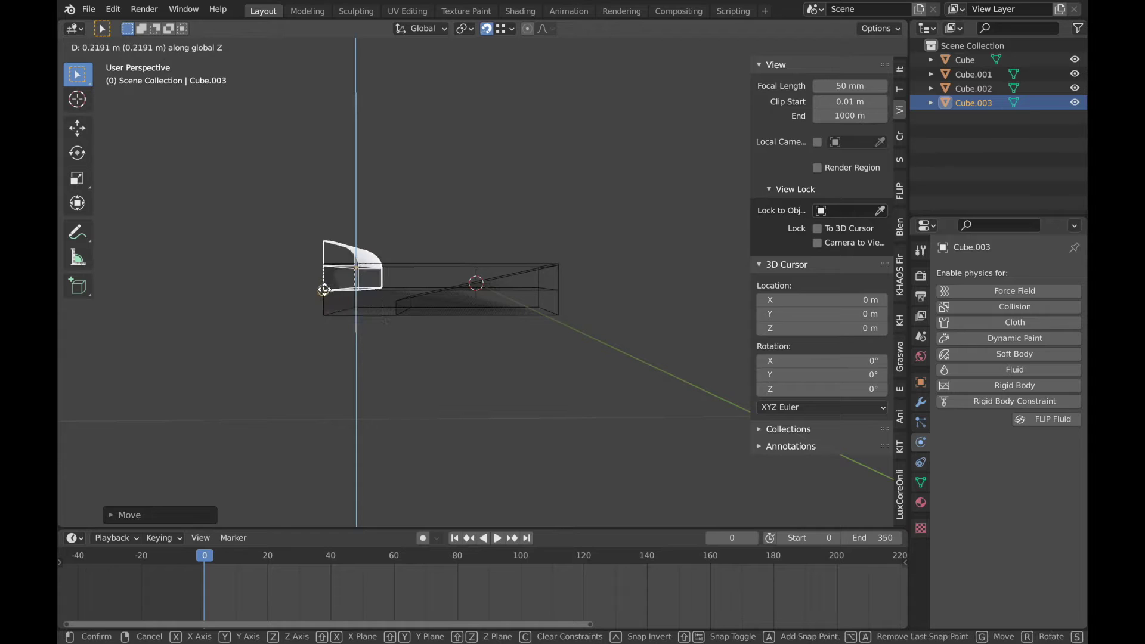
left_click(326, 355)
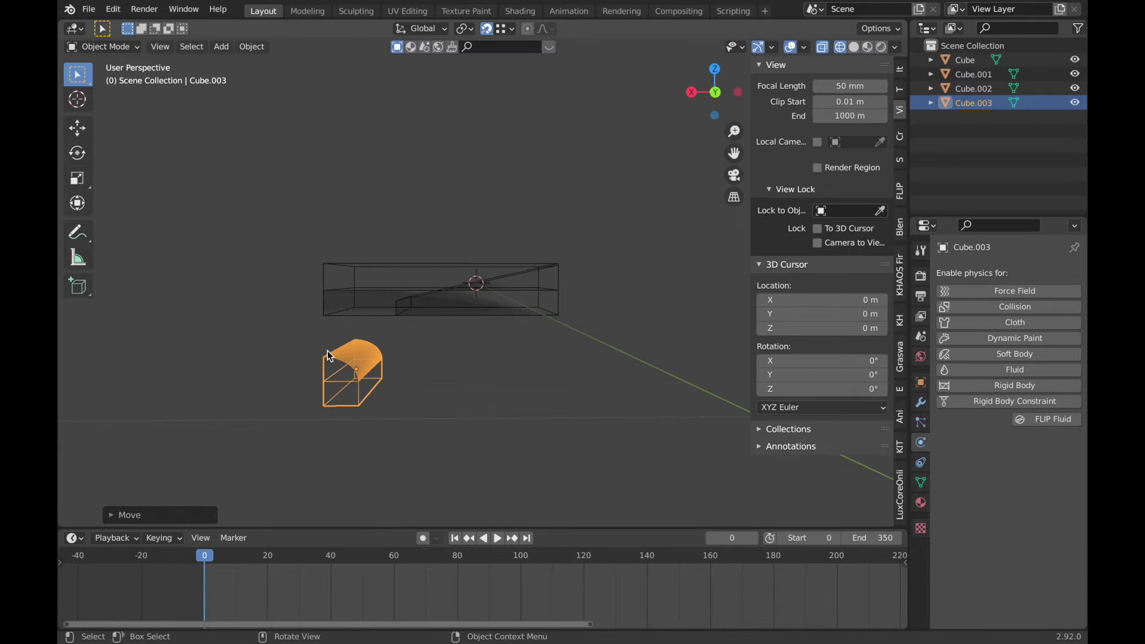
key("z")
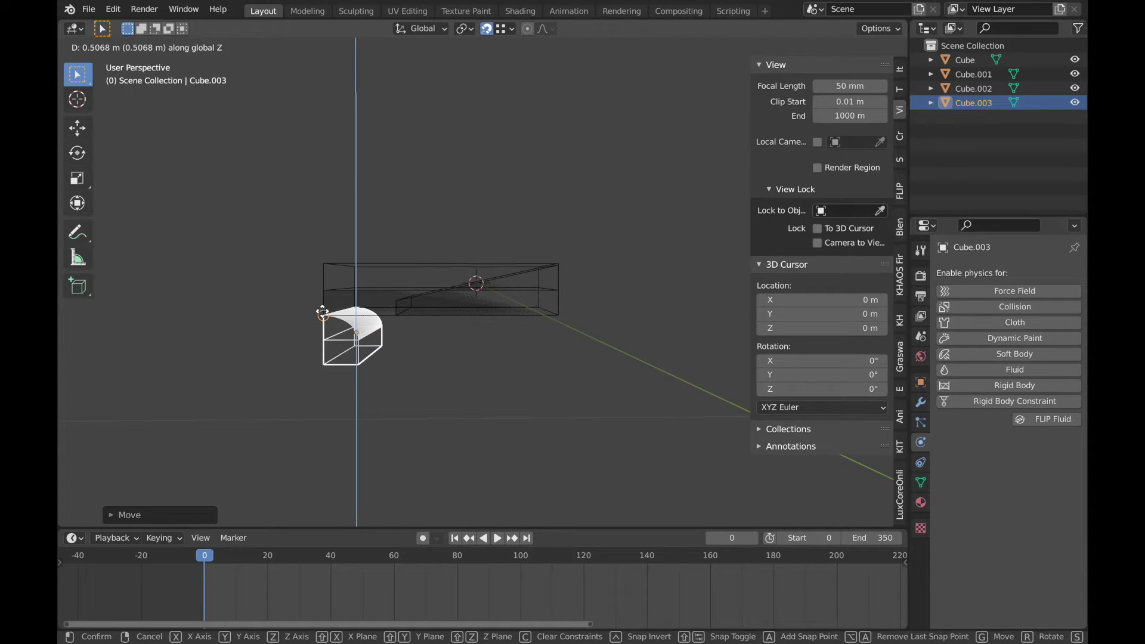
left_click(322, 296)
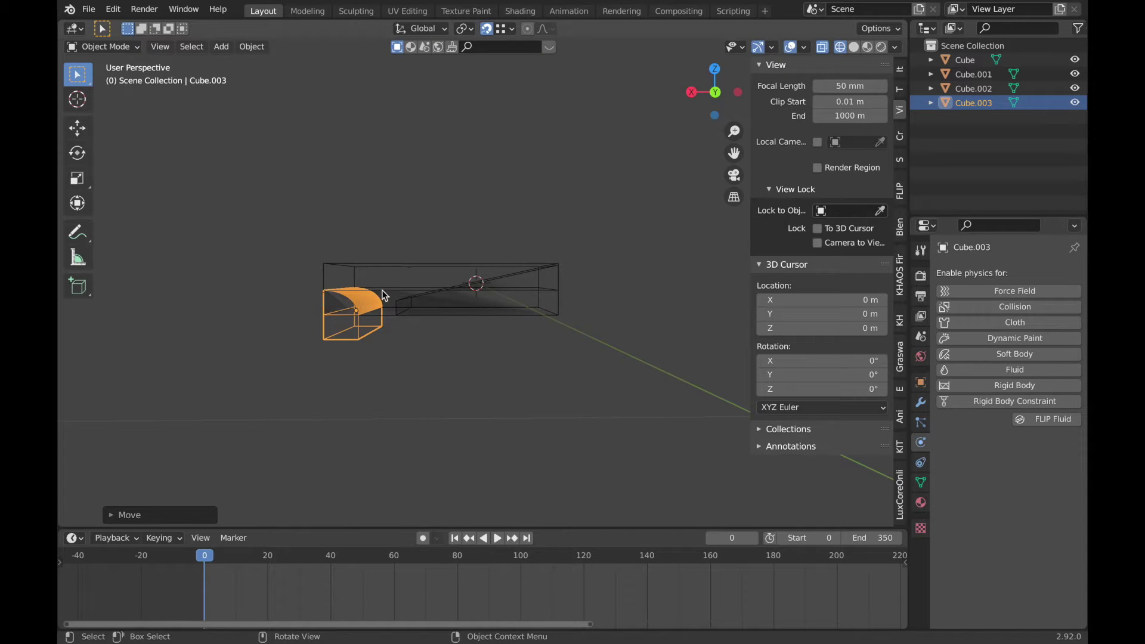
key("i")
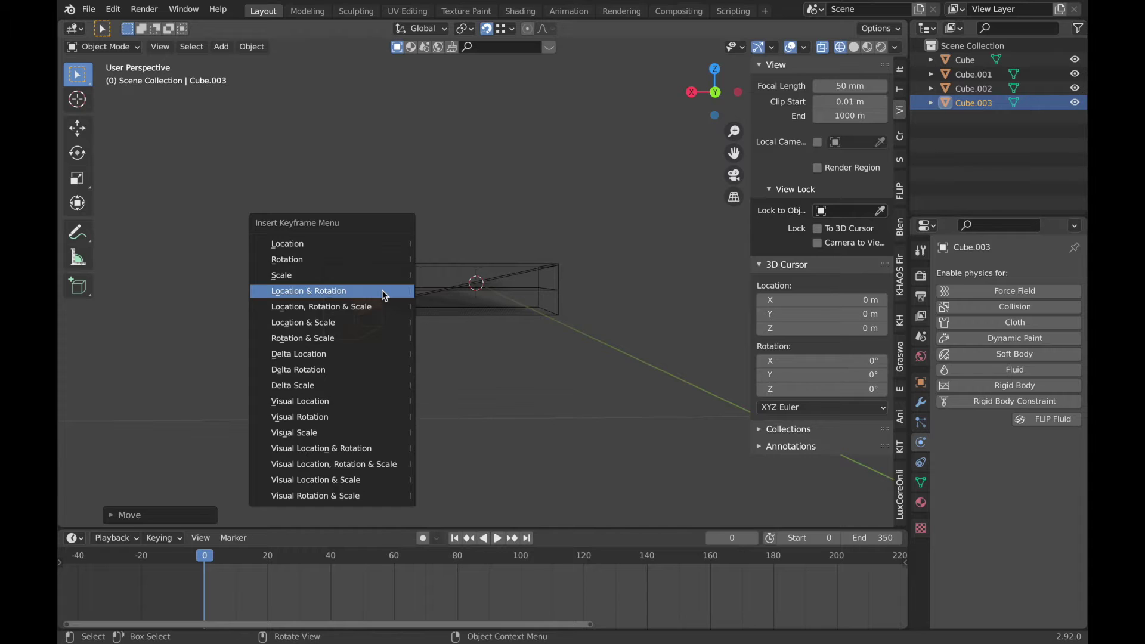
left_click(382, 289)
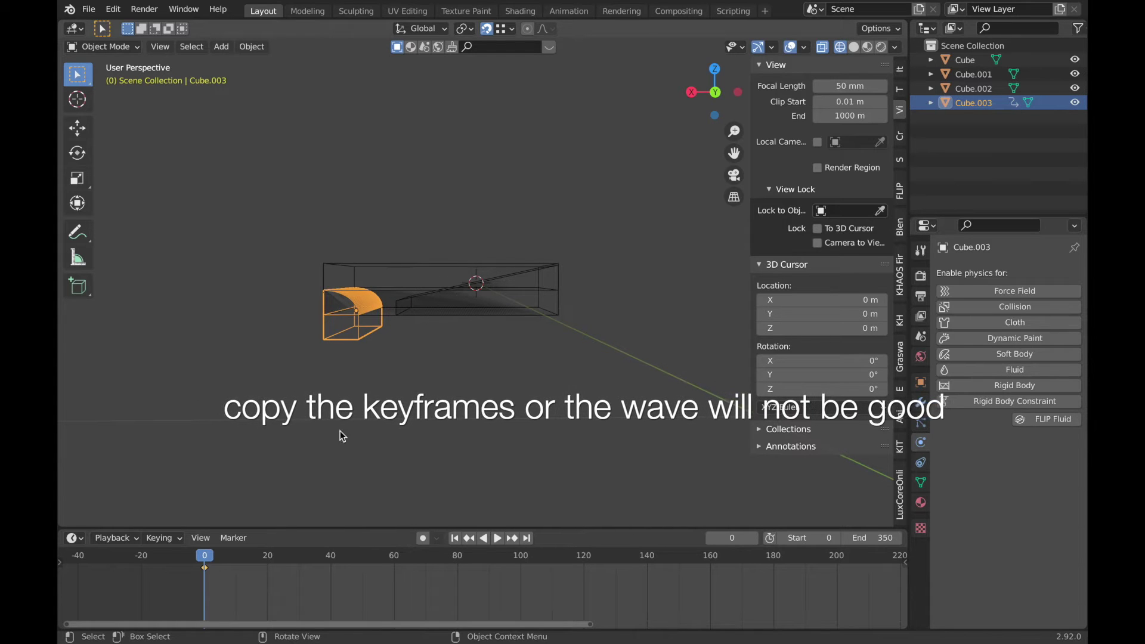
At frame 50, lower Cube.003 along Z and keyframe it, then select both keyframes
left_click(362, 559)
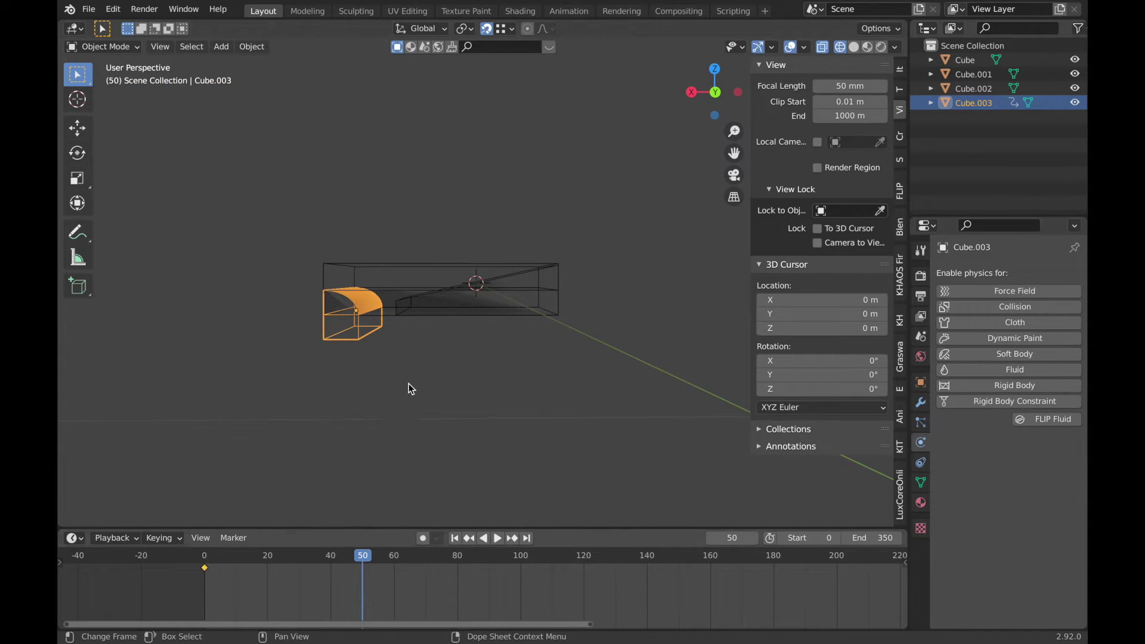
key("g")
key("z")
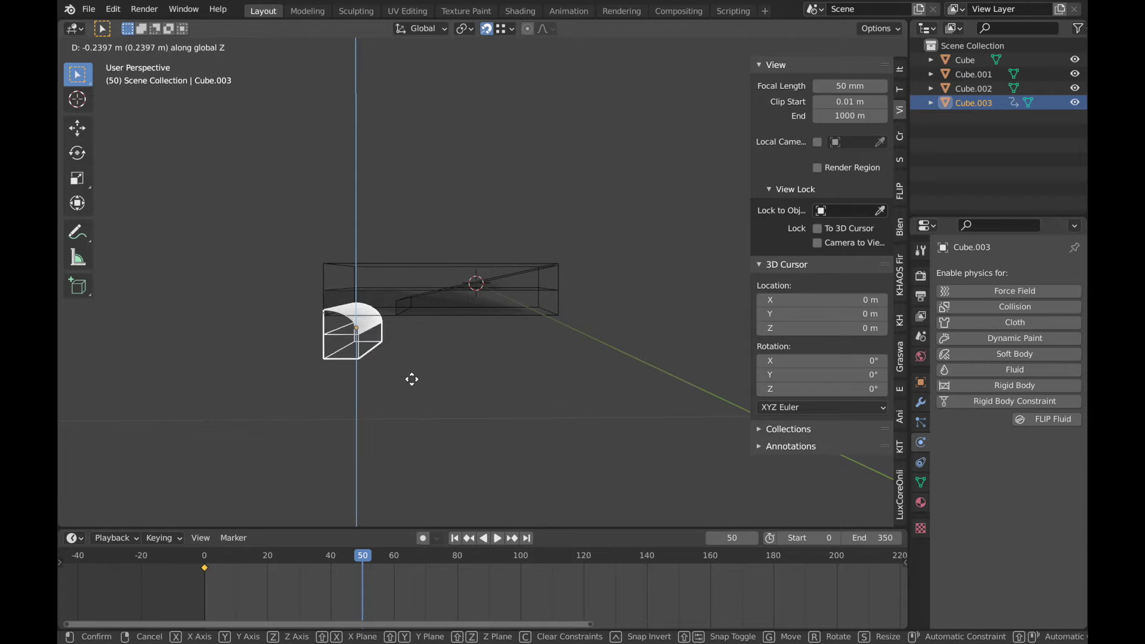
left_click(412, 384)
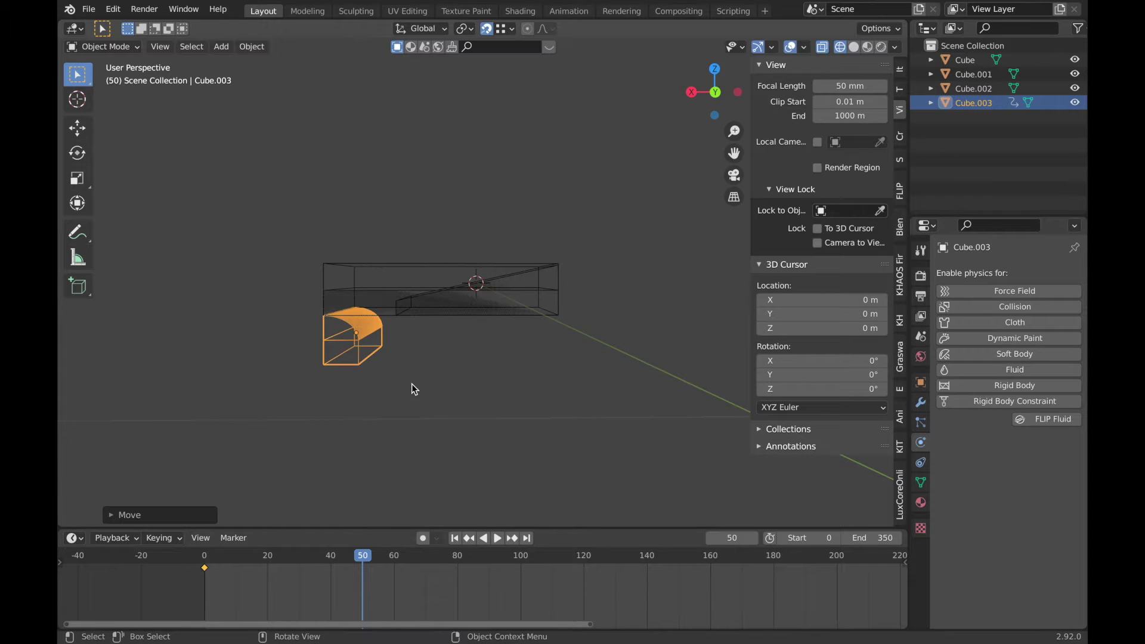
key("i")
left_click(413, 383)
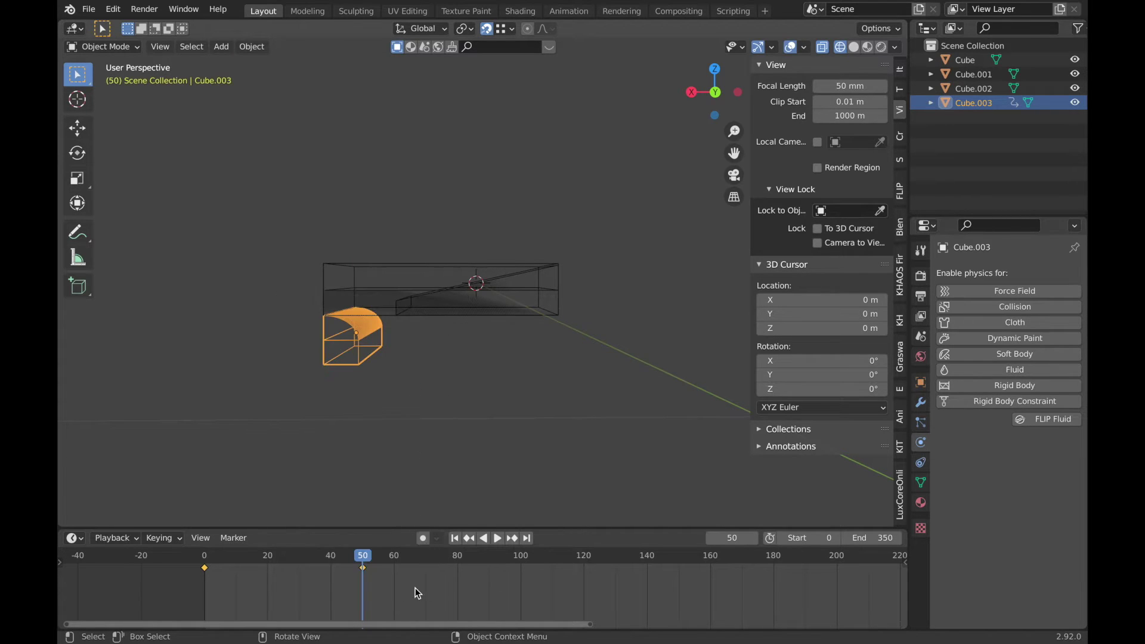
left_click_drag(275, 567, 128, 553)
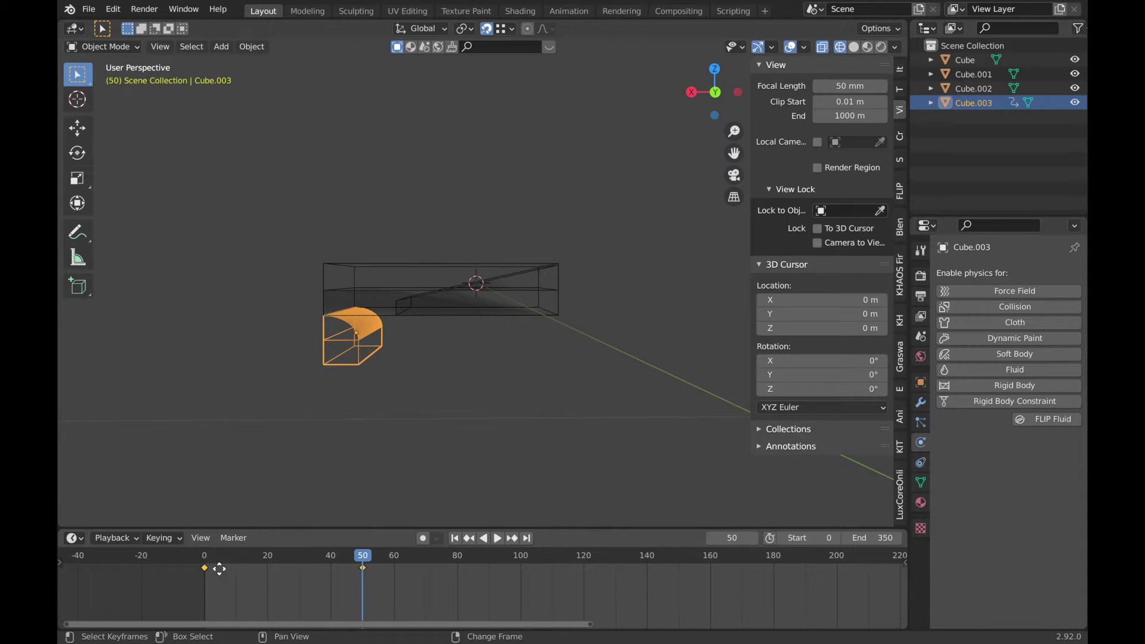
Duplicate the paddle keyframes to frames 100 and 150, then repeat them later
key("shift+d")
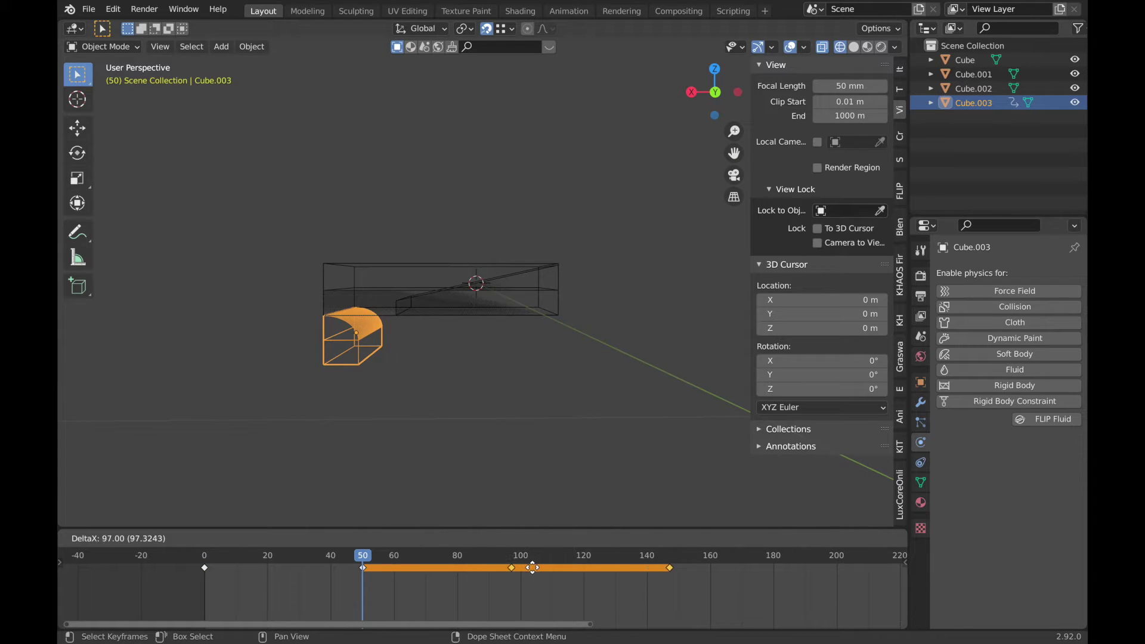
left_click(534, 567)
left_click_drag(759, 595, 179, 558)
key("shift+d")
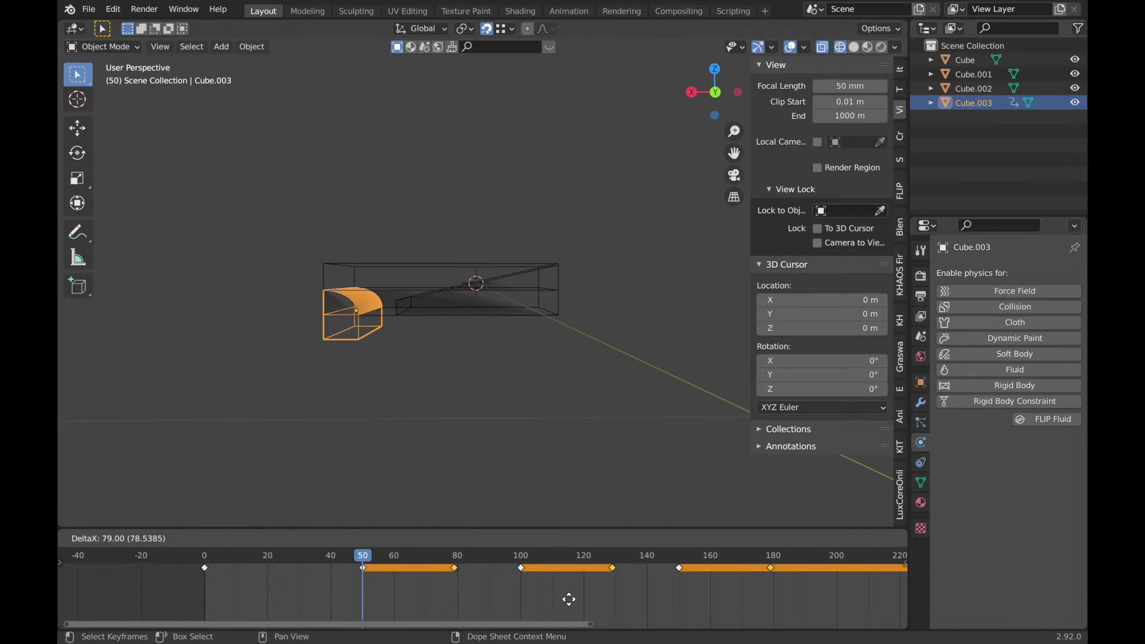
left_click(815, 609)
Jump to frame 300 and scroll the timeline to review the repeated keyframes
scroll(732, 549, "down", 3, "ctrl")
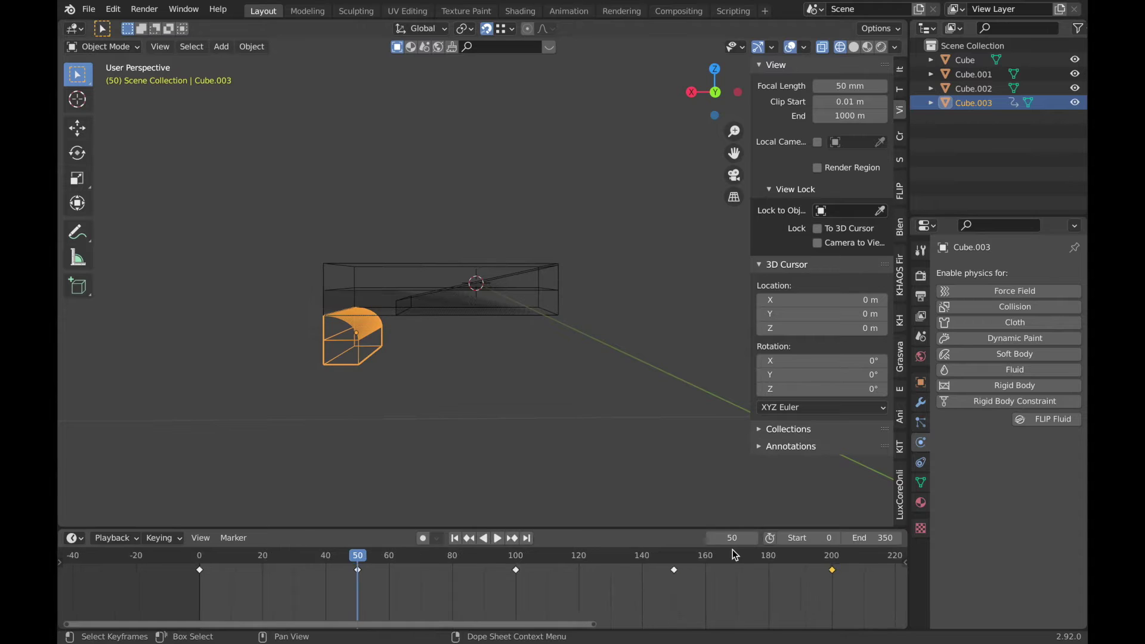
scroll(732, 549, "down", 4, "ctrl")
scroll(732, 549, "down", 3, "ctrl")
scroll(732, 555, "down", 4, "ctrl")
left_click(732, 555)
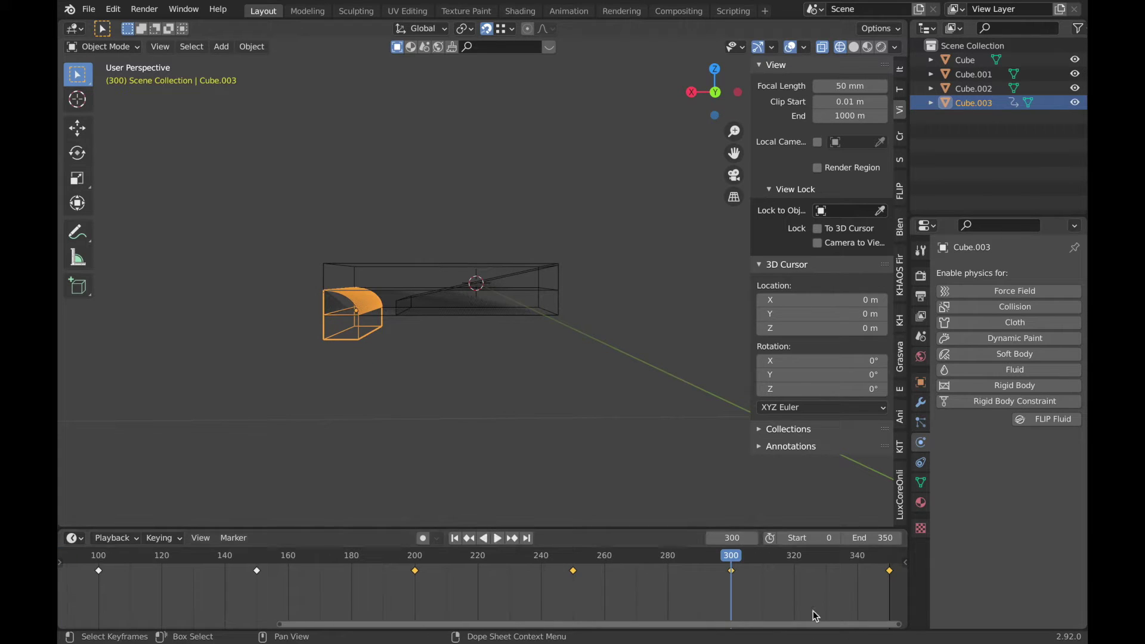
scroll(855, 585, "up", 2, "ctrl")
scroll(856, 586, "up", 3, "ctrl")
scroll(856, 585, "up", 5, "ctrl")
scroll(855, 585, "up", 5, "ctrl")
scroll(855, 585, "down", 2, "ctrl")
scroll(852, 583, "down", 2, "ctrl")
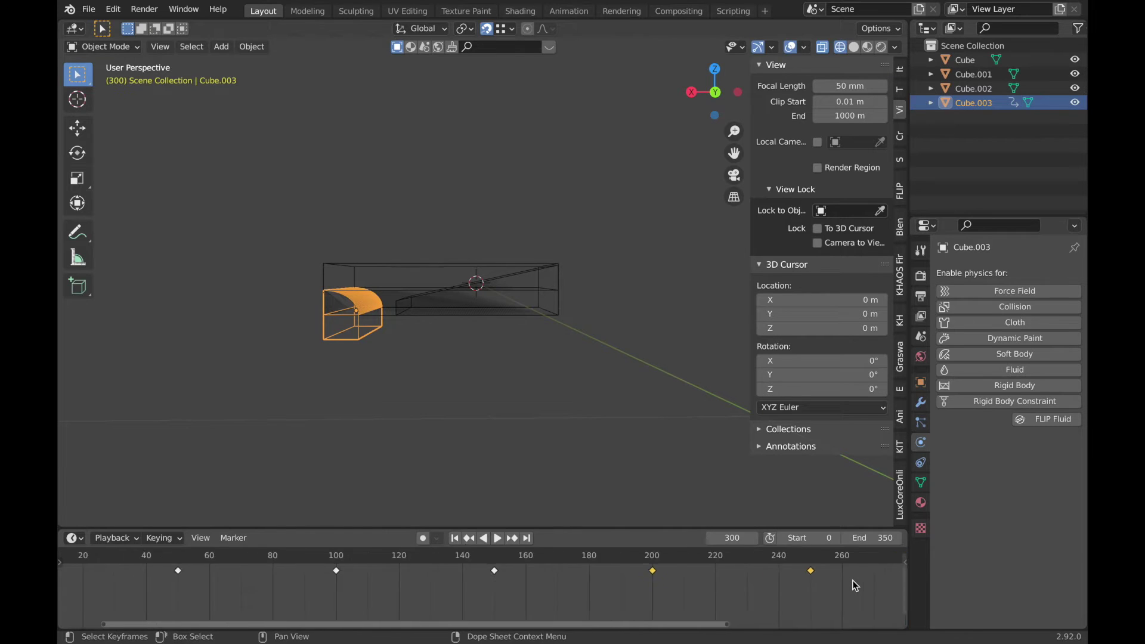
left_click(1050, 419)
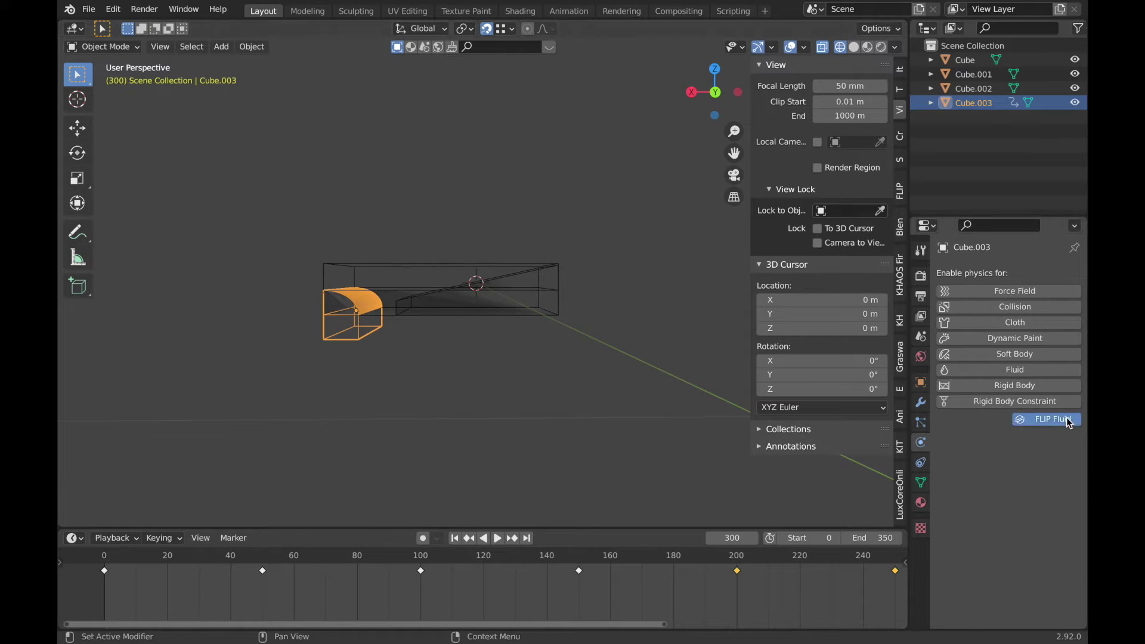
Set Cube.003's FLIP Fluid type to Domain, then make the ramp Cube an Obstacle
left_click(1048, 463)
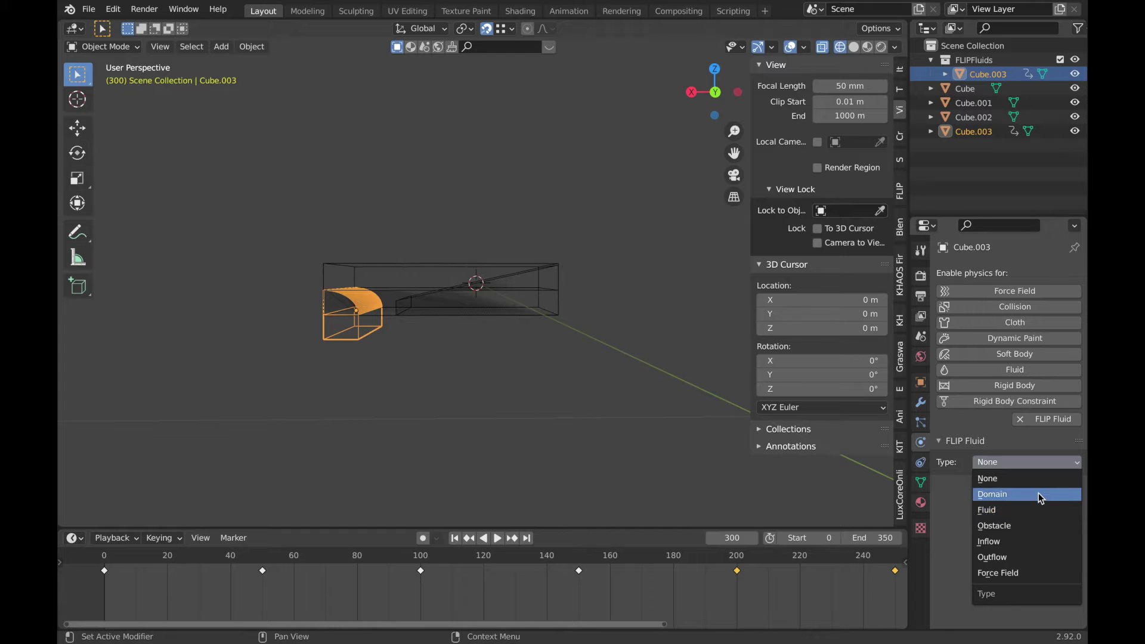
left_click(1039, 492)
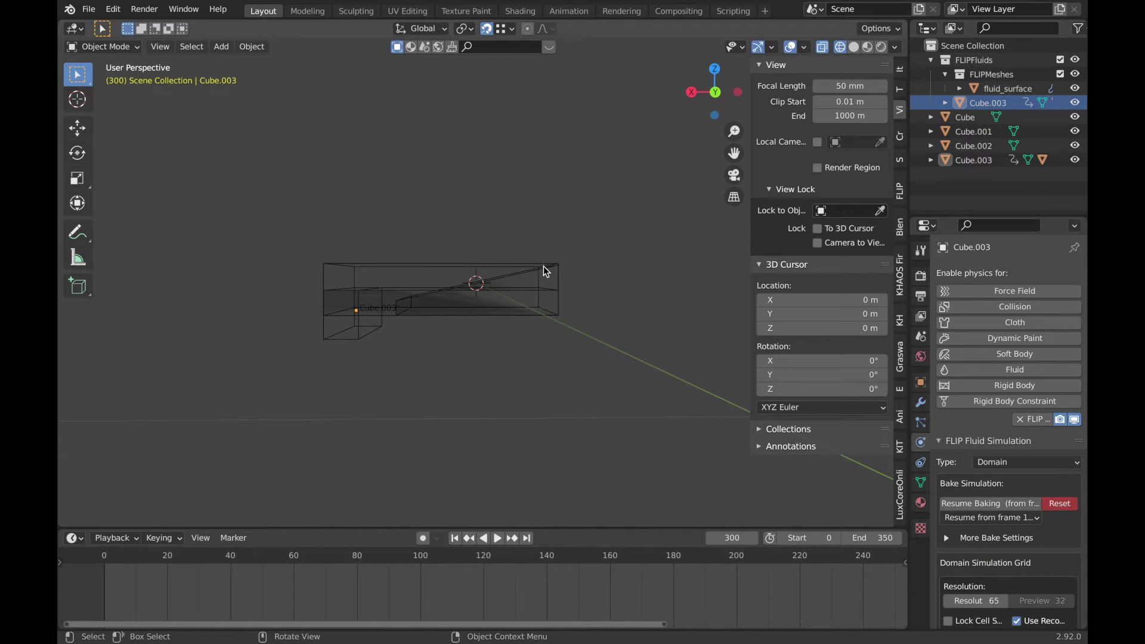
left_click(547, 271)
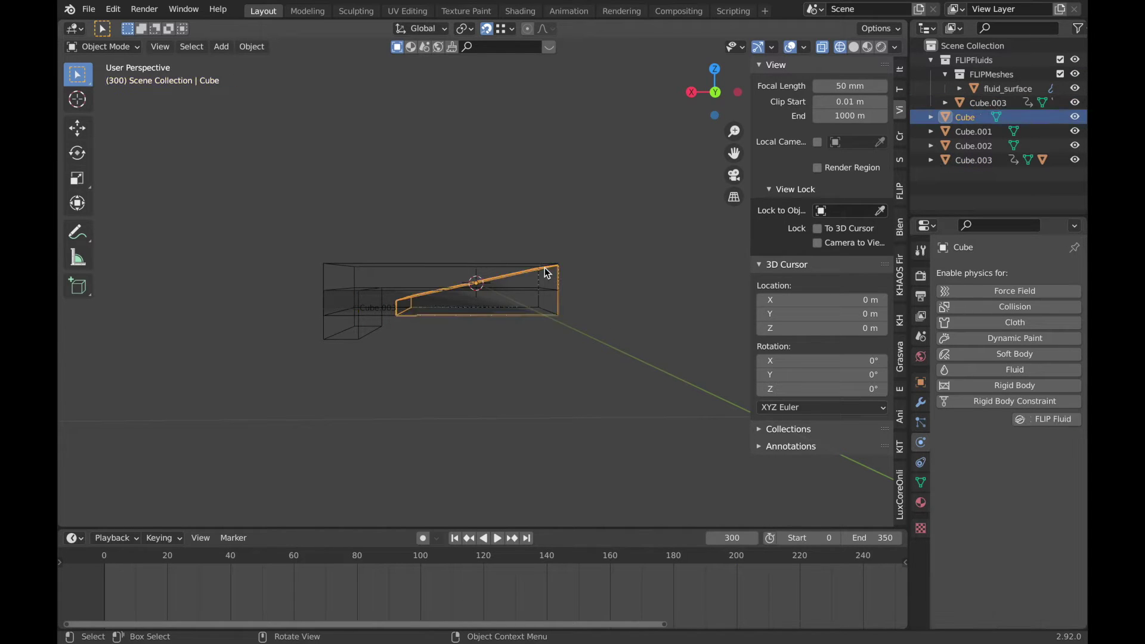
left_click(1072, 423)
left_click(1040, 457)
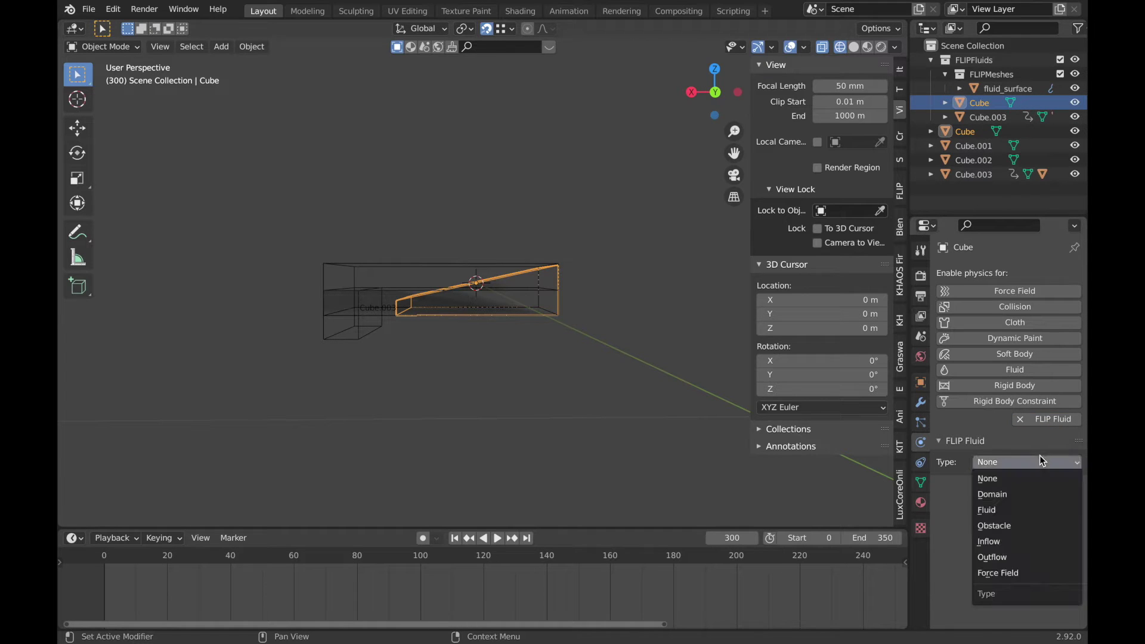
left_click(1023, 524)
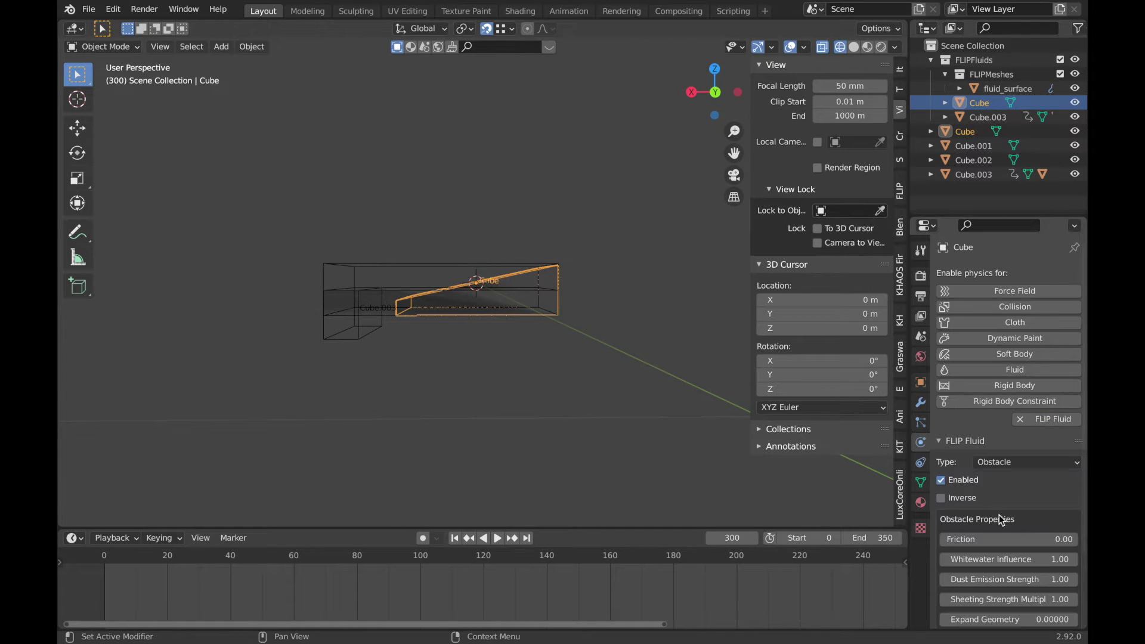
Change Cube.003's FLIP Fluid type from Domain to Obstacle
left_click(370, 334)
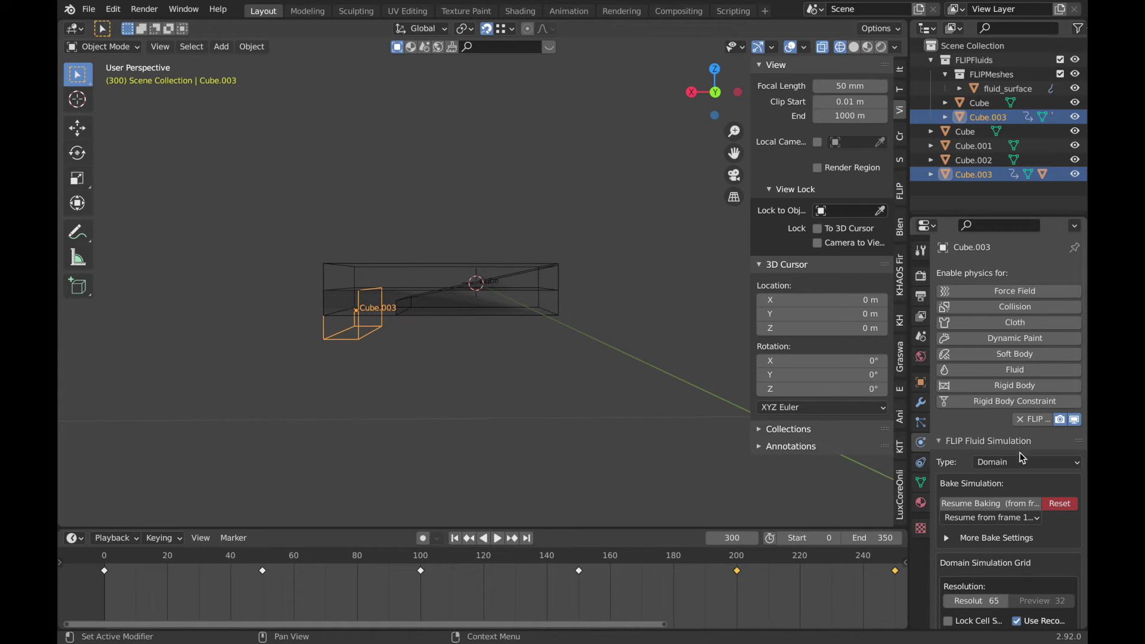
left_click(1021, 459)
left_click(1009, 526)
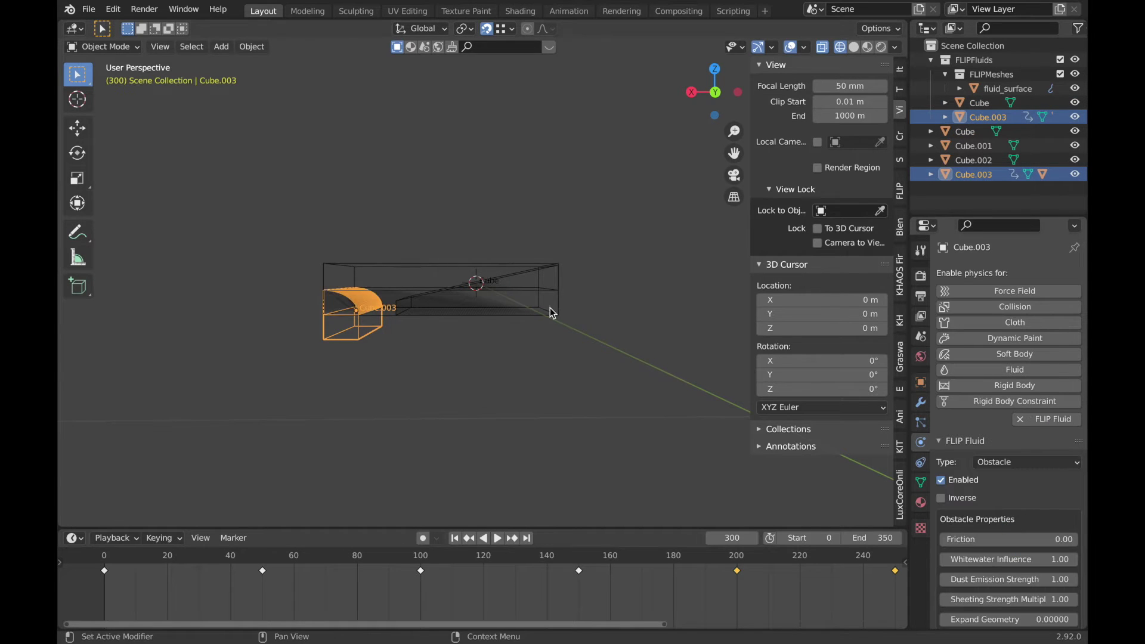
left_click(392, 291)
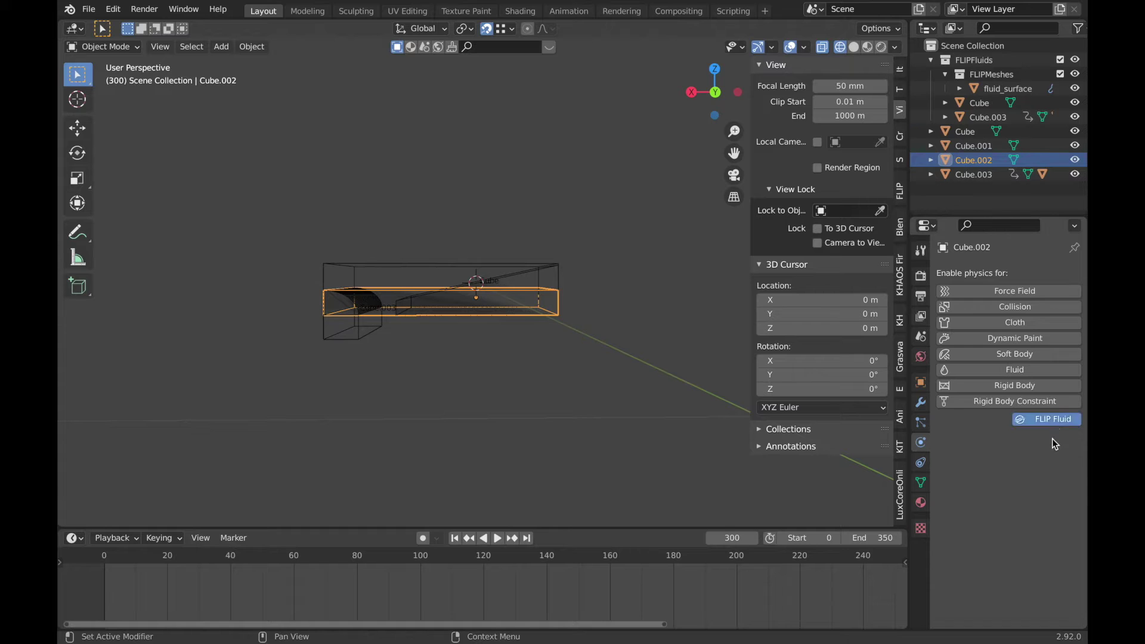
Set Cube.002 to FLIP Fluid type Fluid and Cube.001 to type Domain
left_click(1047, 464)
left_click(1018, 512)
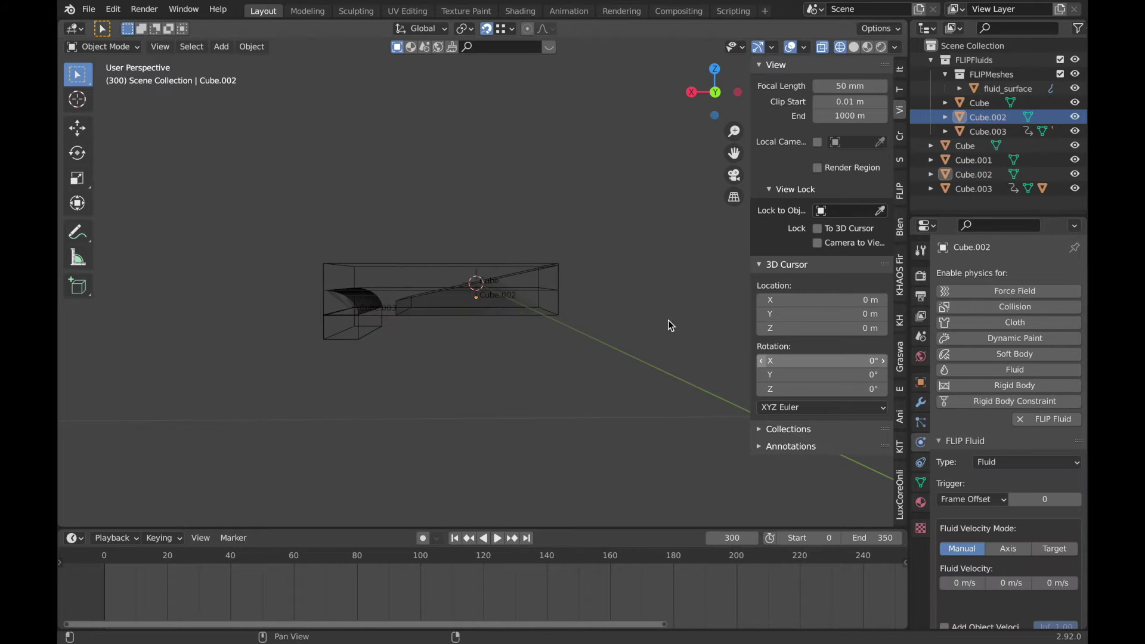
left_click(530, 265)
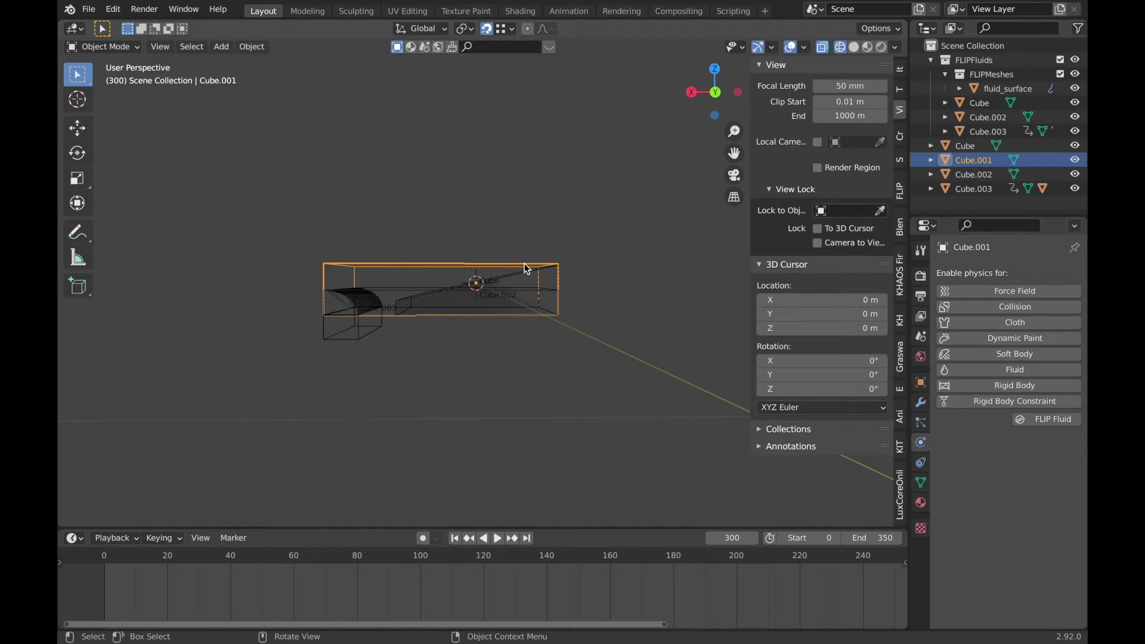
left_click(1021, 421)
left_click(1009, 462)
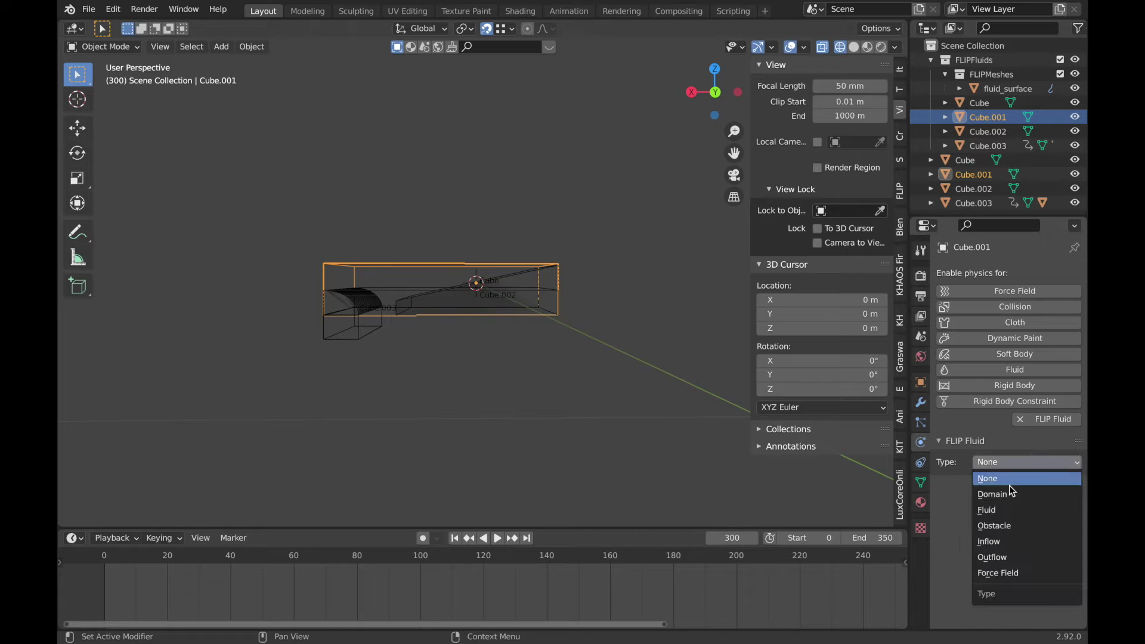
left_click(1008, 492)
Reset the domain's existing bake and look down on the tank
left_click(1060, 504)
scroll(1060, 512, "down", 2)
scroll(1060, 507, "down", 3)
scroll(1060, 507, "down", 3)
scroll(1060, 507, "down", 5)
scroll(1059, 507, "down", 2)
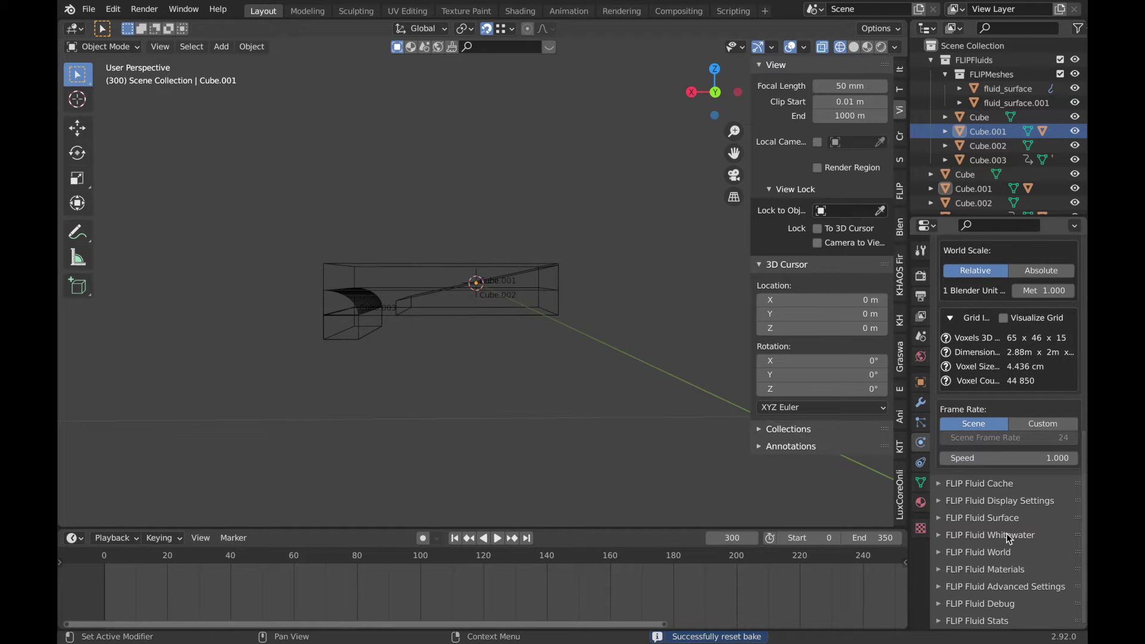
middle_click_drag(360, 350, 361, 349)
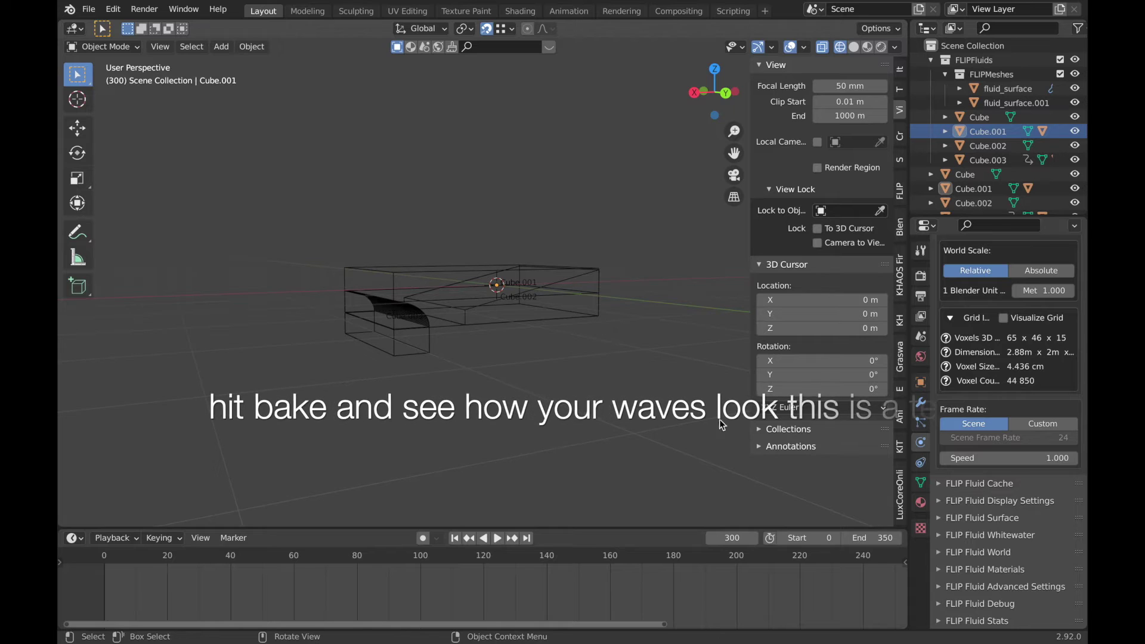
scroll(1029, 504, "up", 3)
scroll(1027, 501, "up", 4)
scroll(1028, 499, "up", 3)
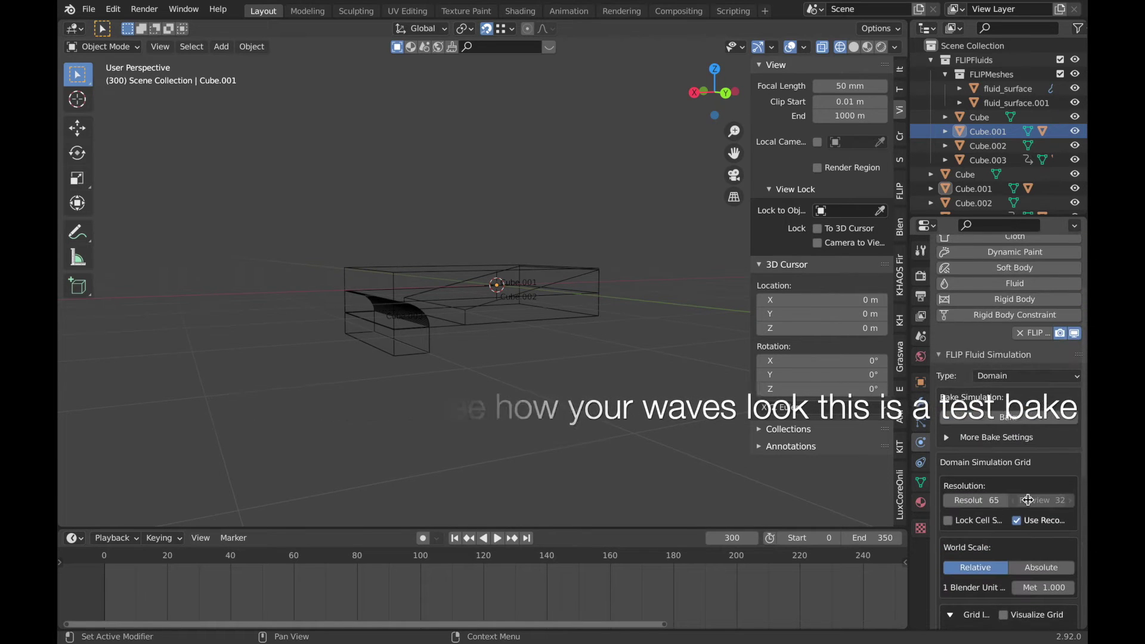
Switch to Solid shading and orbit to inspect the test-baked water surface in the domain
left_click(853, 47)
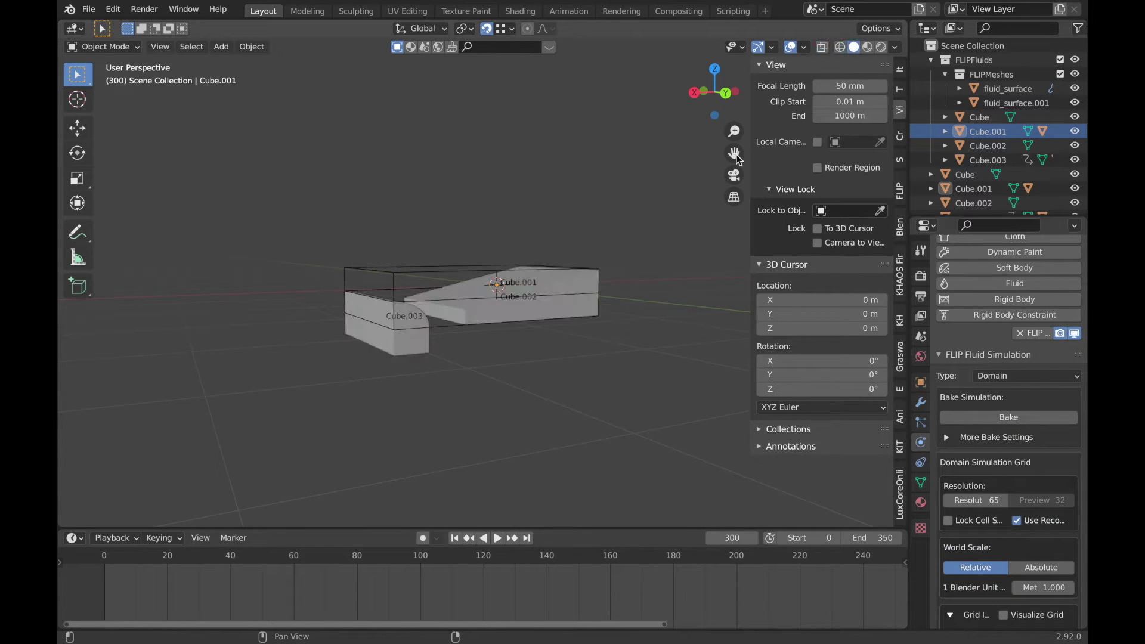
middle_click_drag(684, 194, 694, 206)
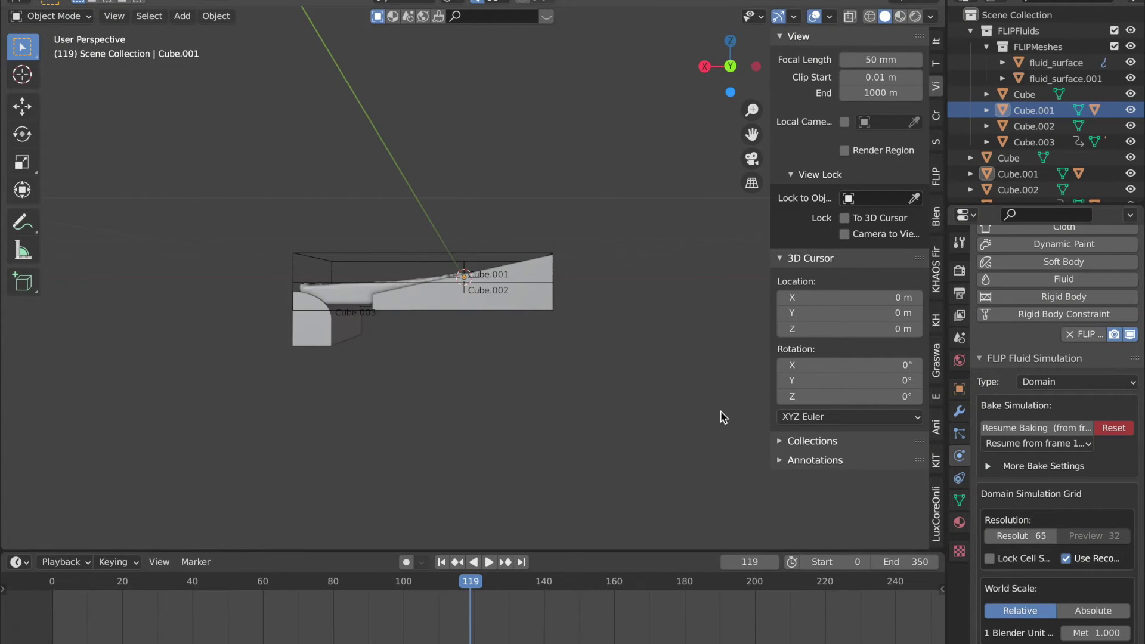
middle_click_drag(722, 416, 664, 442)
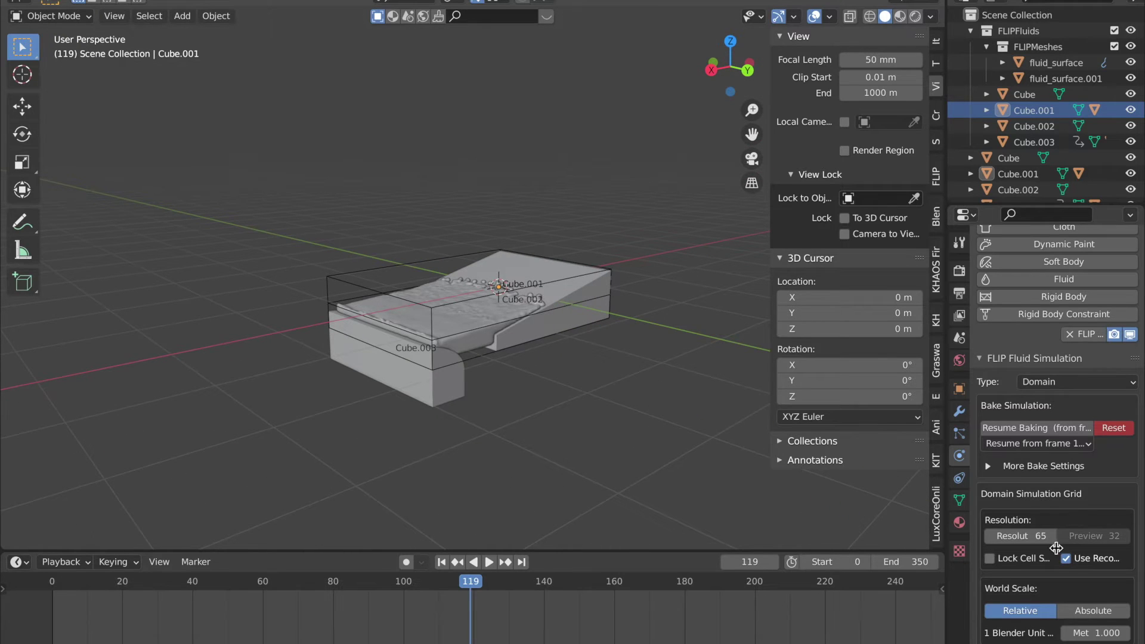
scroll(1056, 552, "down", 2)
scroll(1057, 553, "down", 2)
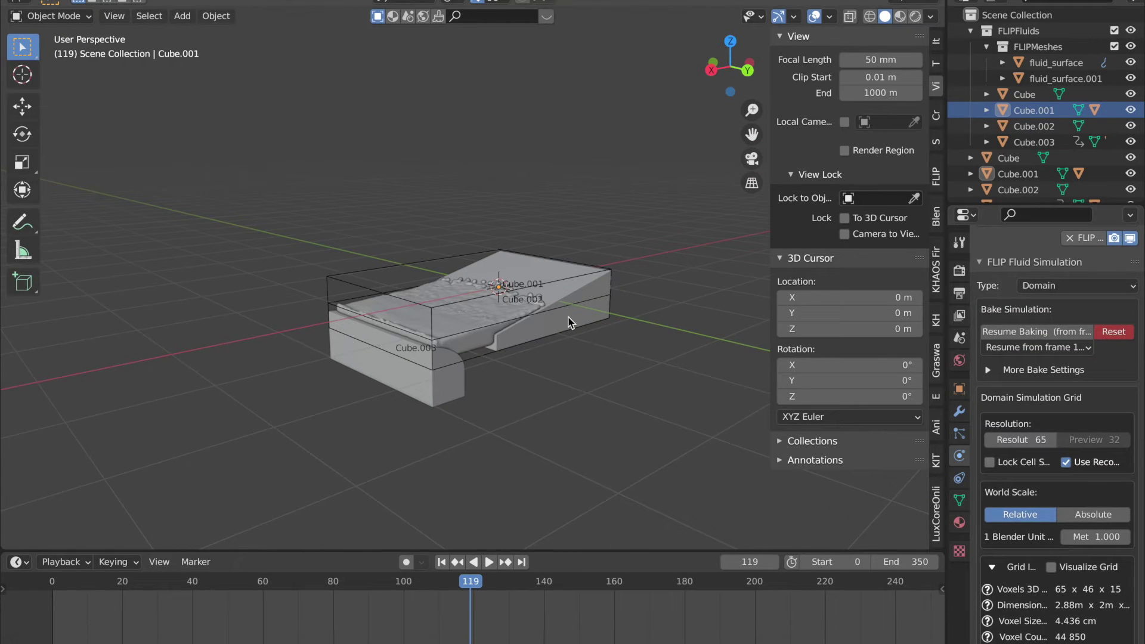
middle_click_drag(567, 322, 569, 321)
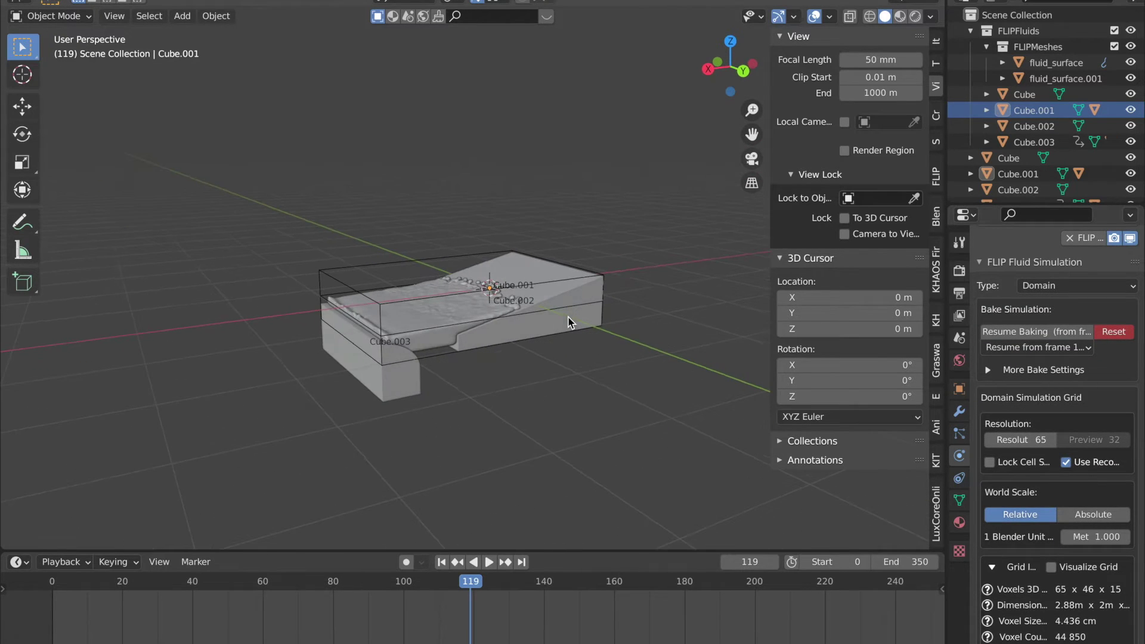
Clear the test bake and enable the whitewater simulation with spray particles
left_click(1097, 330)
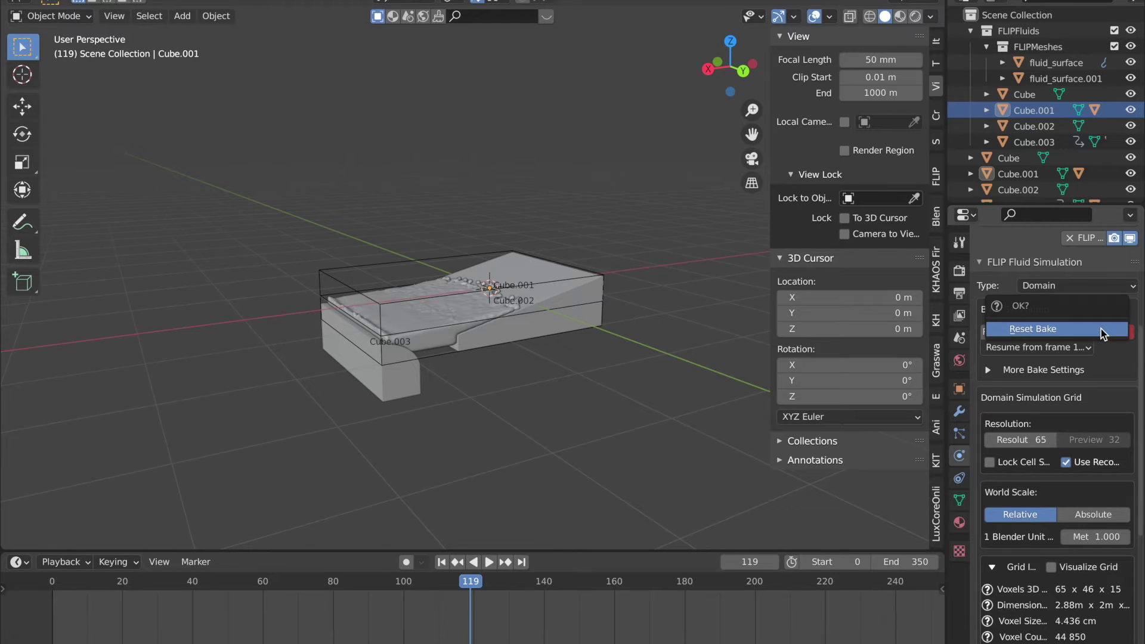
scroll(1096, 384, "down", 5)
scroll(1096, 384, "down", 5)
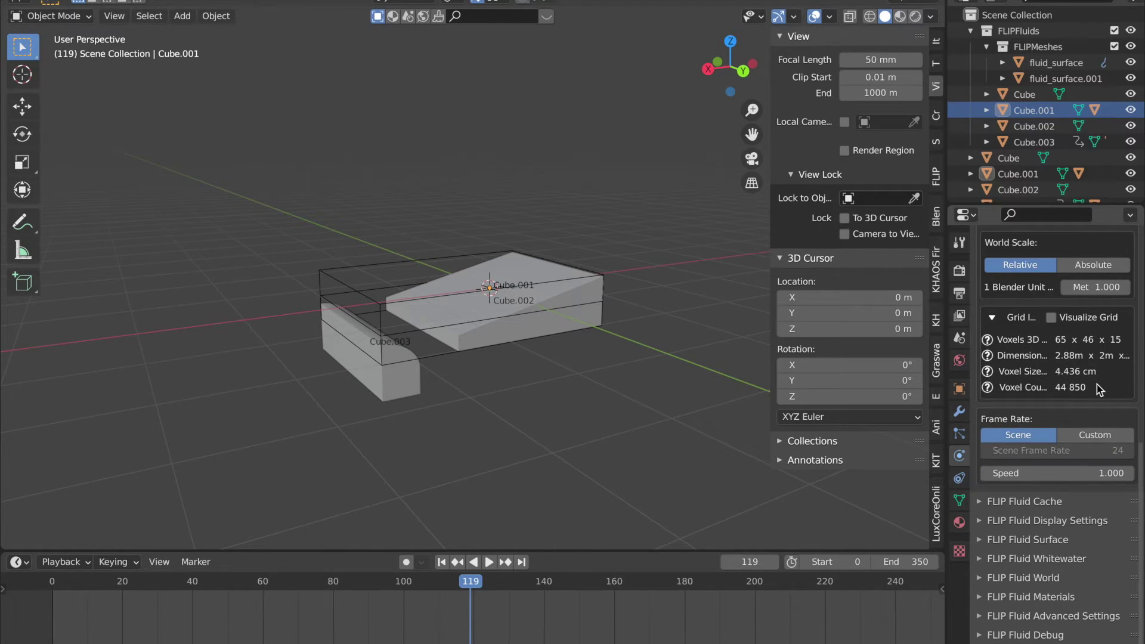
left_click(1063, 559)
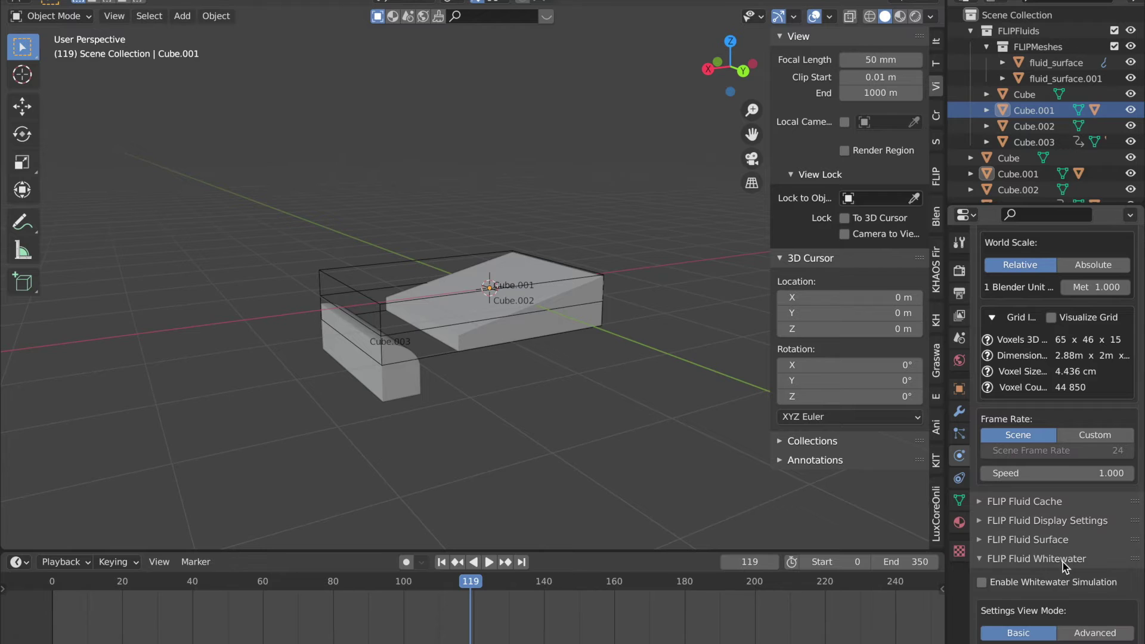
scroll(1062, 561, "down", 1)
scroll(1062, 561, "down", 4)
left_click(1063, 565)
scroll(1062, 561, "down", 2)
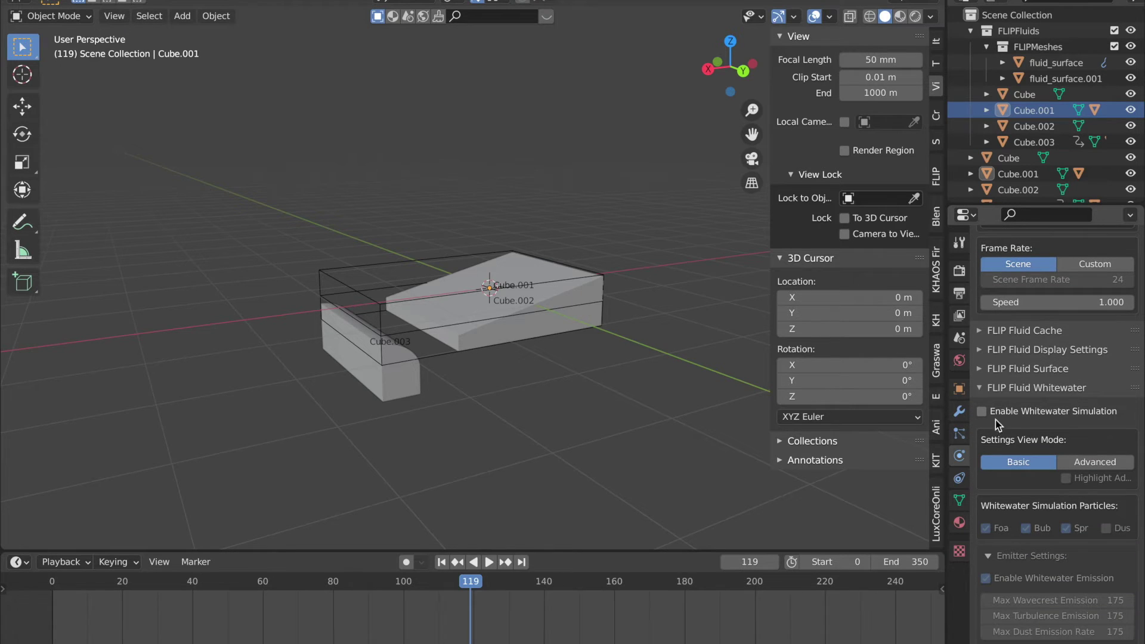
left_click(981, 412)
Set the whitewater particle object scale to 0.00035
scroll(1021, 403, "down", 2)
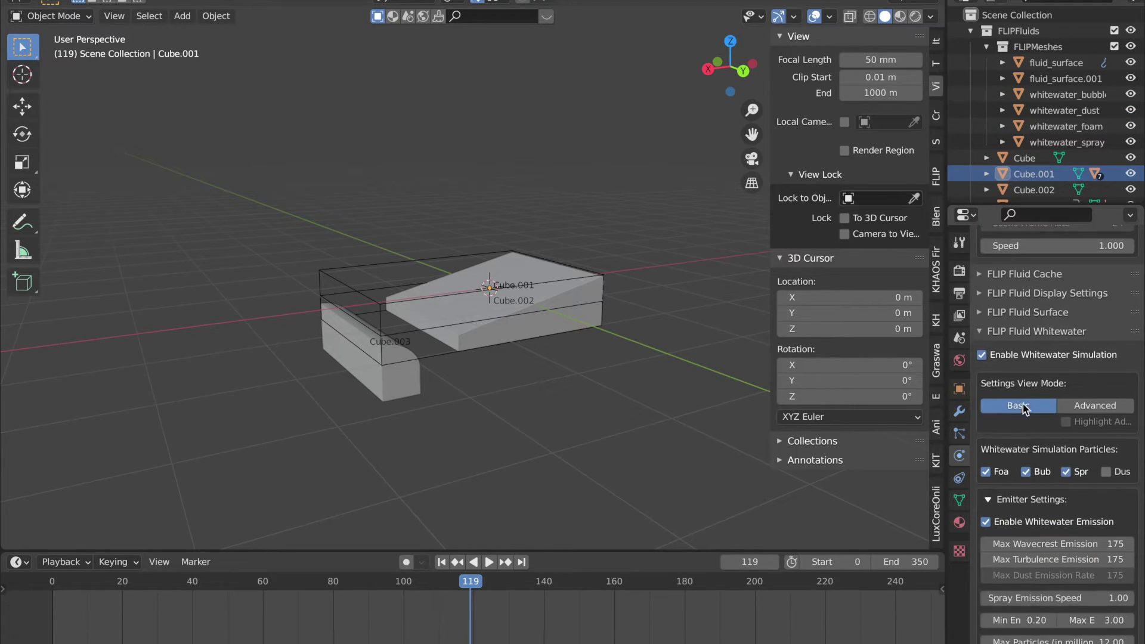
scroll(1022, 403, "down", 7)
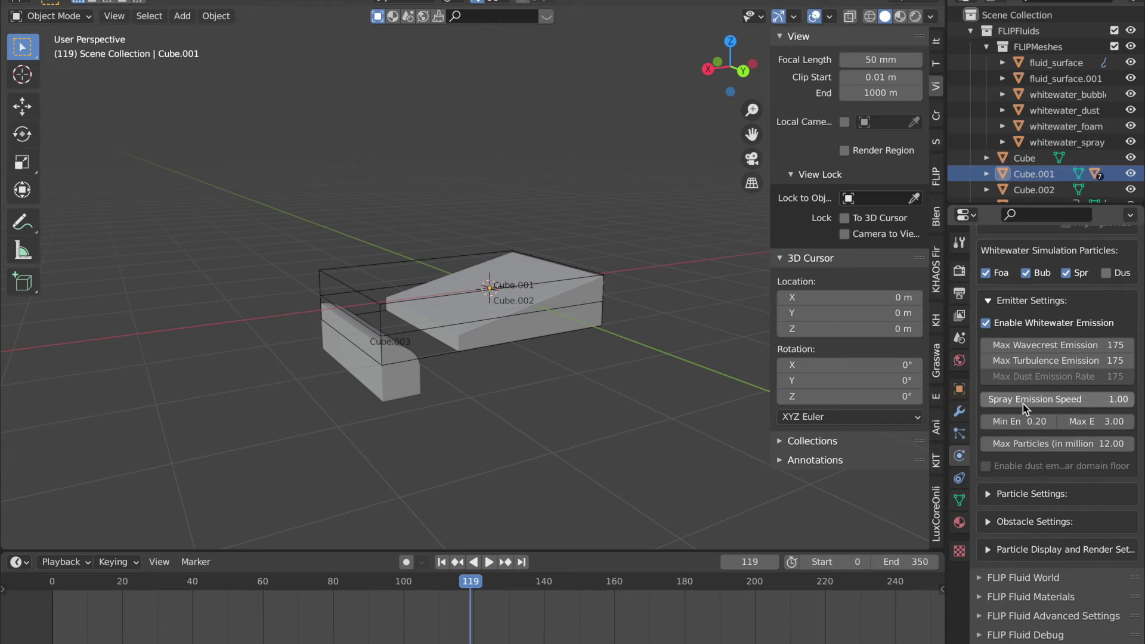
left_click(988, 552)
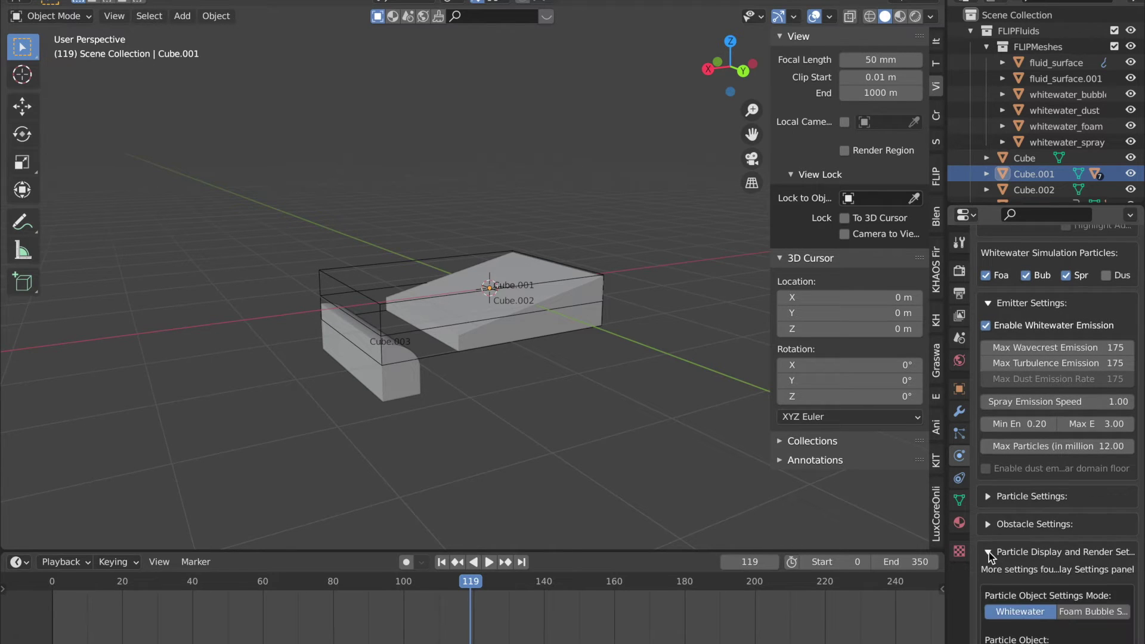
scroll(988, 552, "down", 5)
left_click(1006, 546)
type("0")
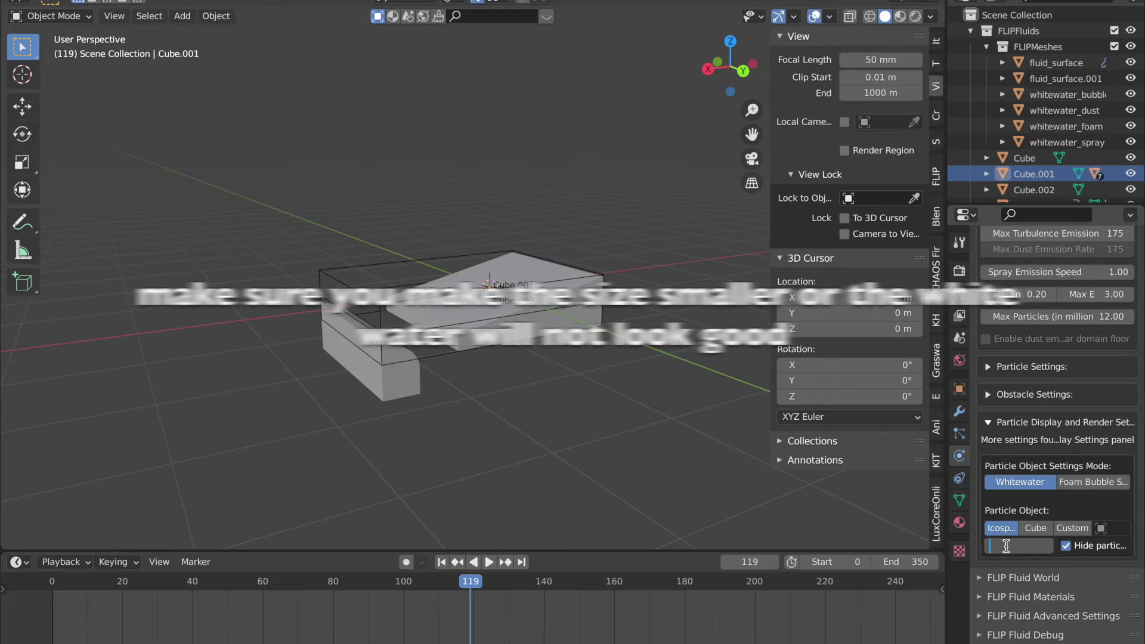
type(".")
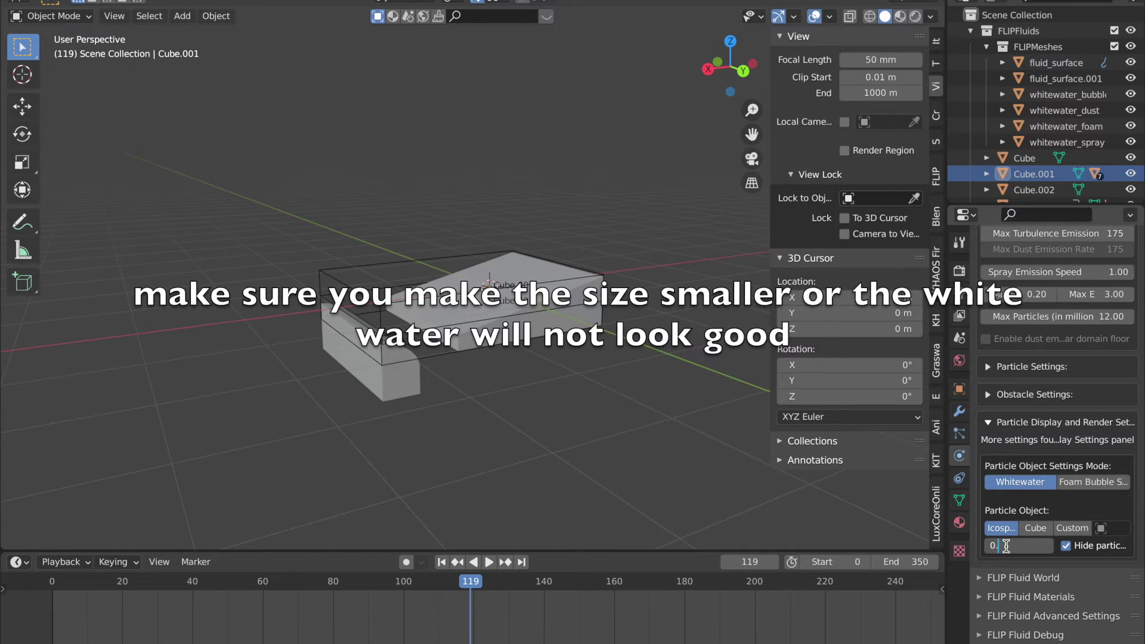
type("000")
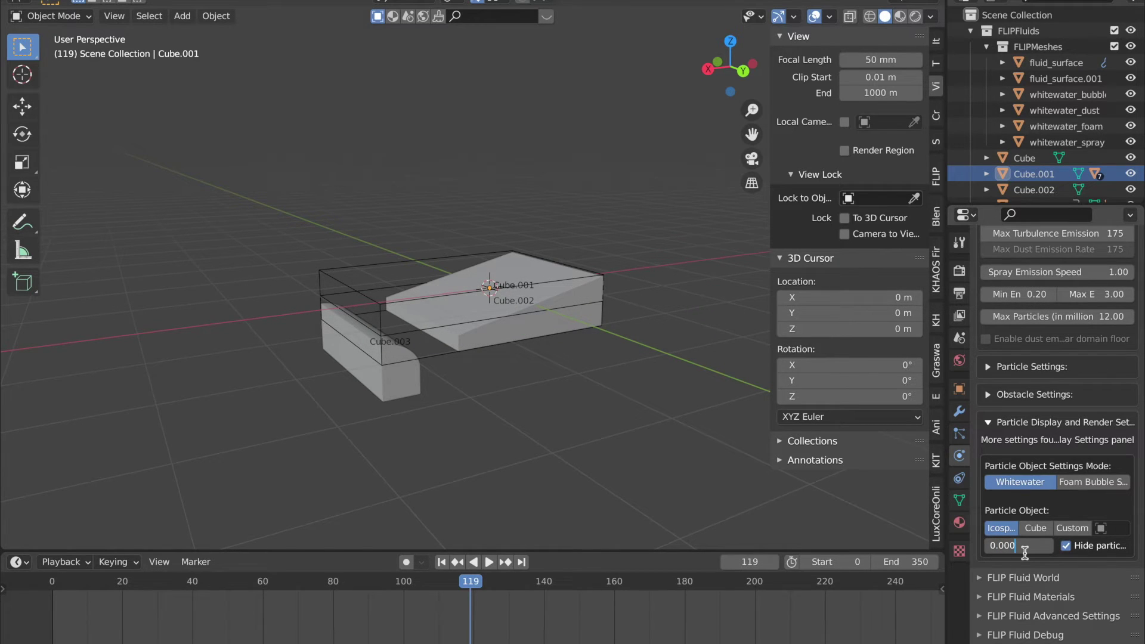
left_click(1024, 546)
type("0.00035")
key("Return")
left_click(1054, 596)
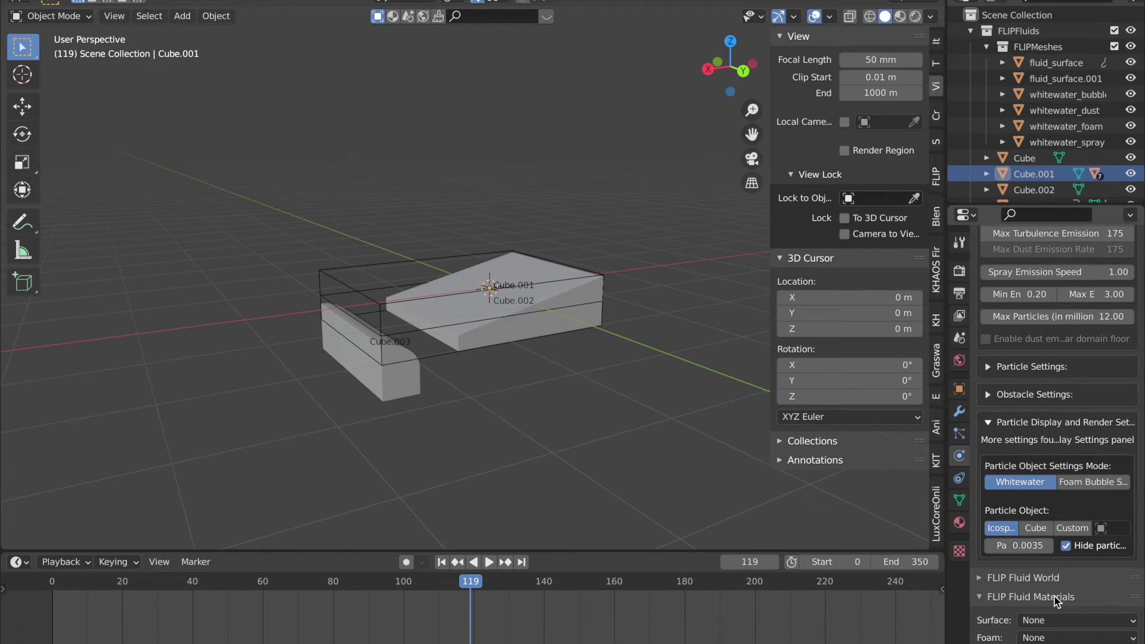
Assign FF Water (ocean volumetric) to the surface and FF Foam to the foam
scroll(1054, 596, "down", 4)
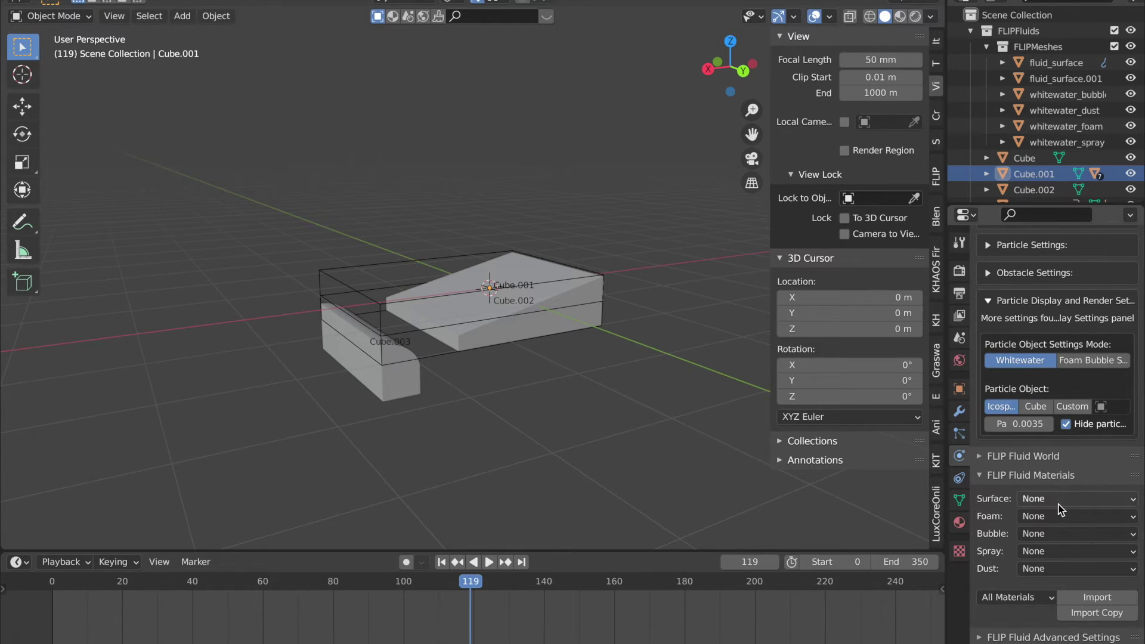
left_click(1060, 500)
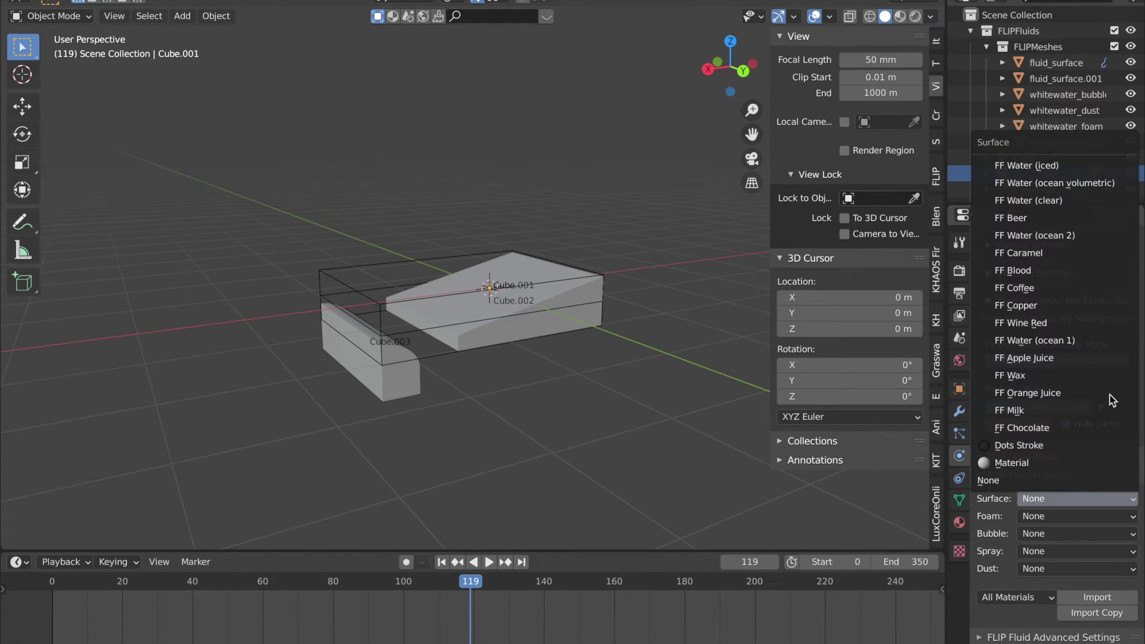
left_click(1073, 186)
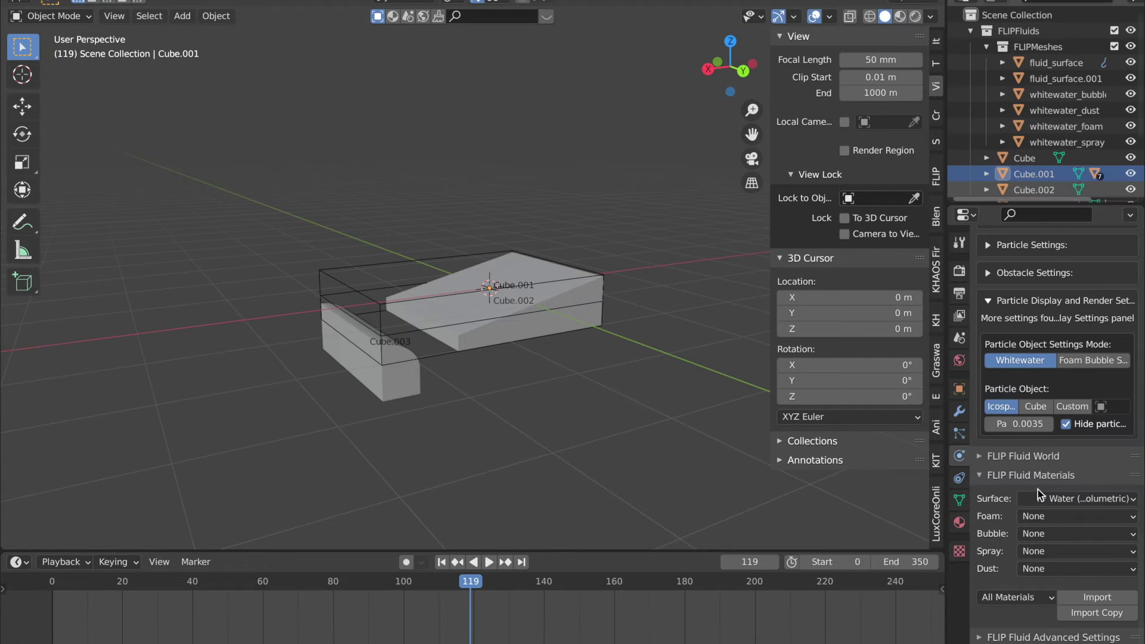
left_click(1038, 517)
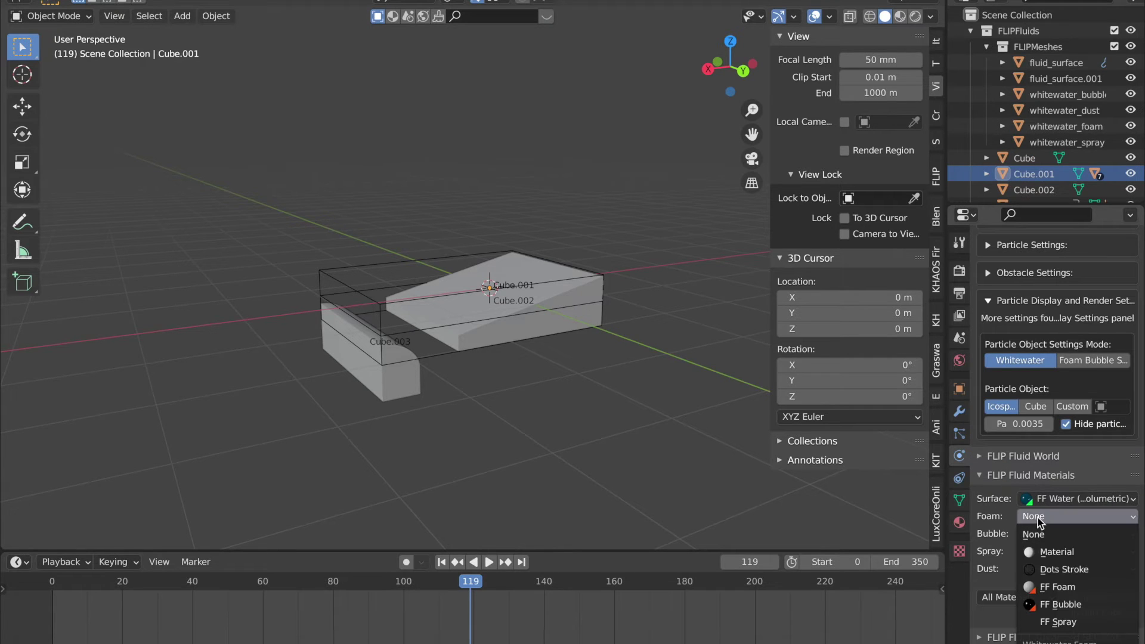
left_click(1059, 587)
Assign FF Bubble to the bubble particles and FF Spray to the spray particles
left_click(1067, 531)
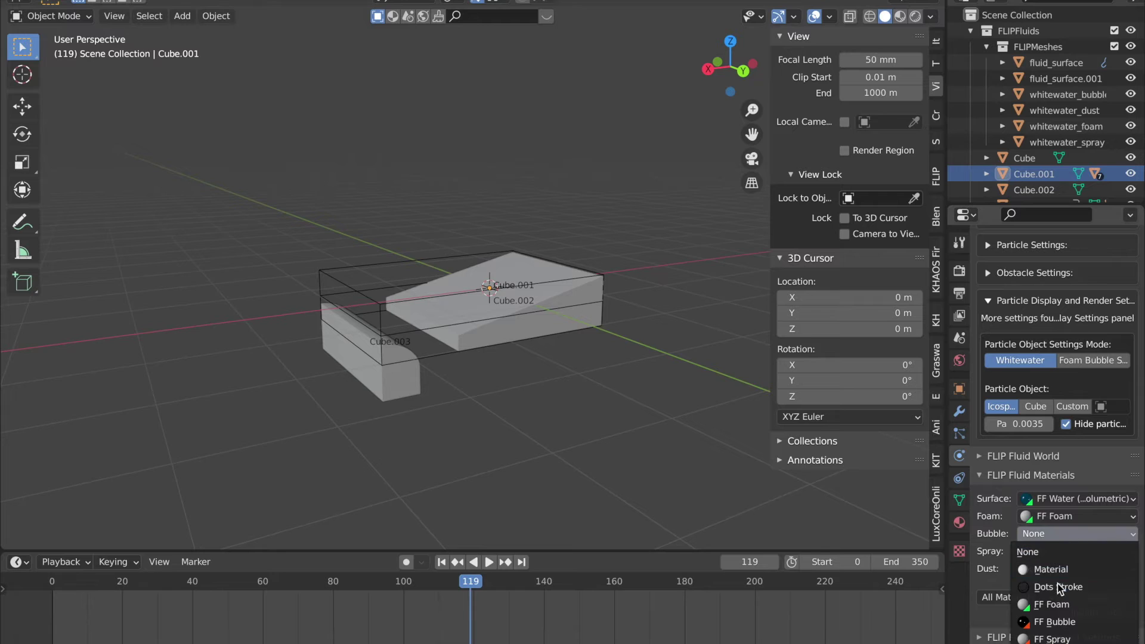
left_click(1055, 621)
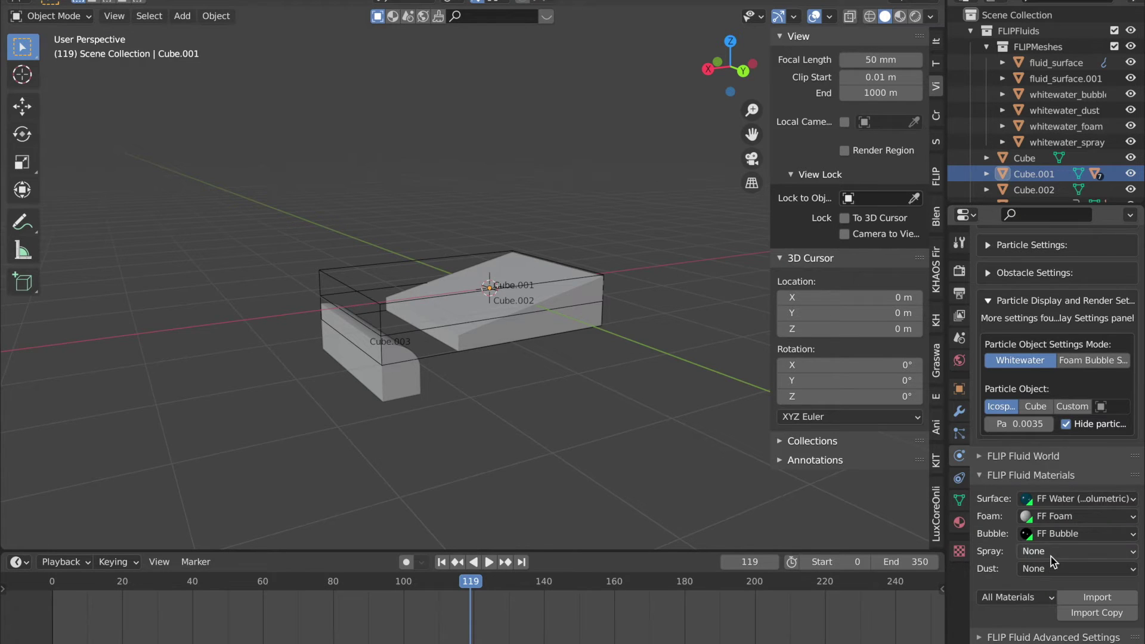
left_click(1050, 554)
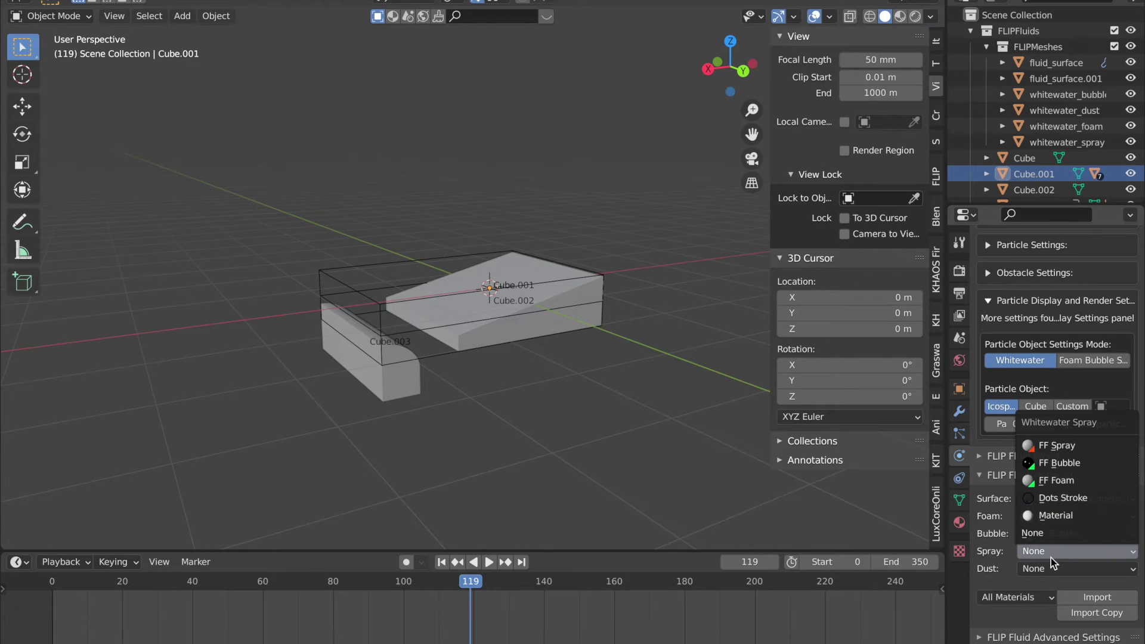
left_click(1056, 452)
scroll(1040, 588, "down", 1)
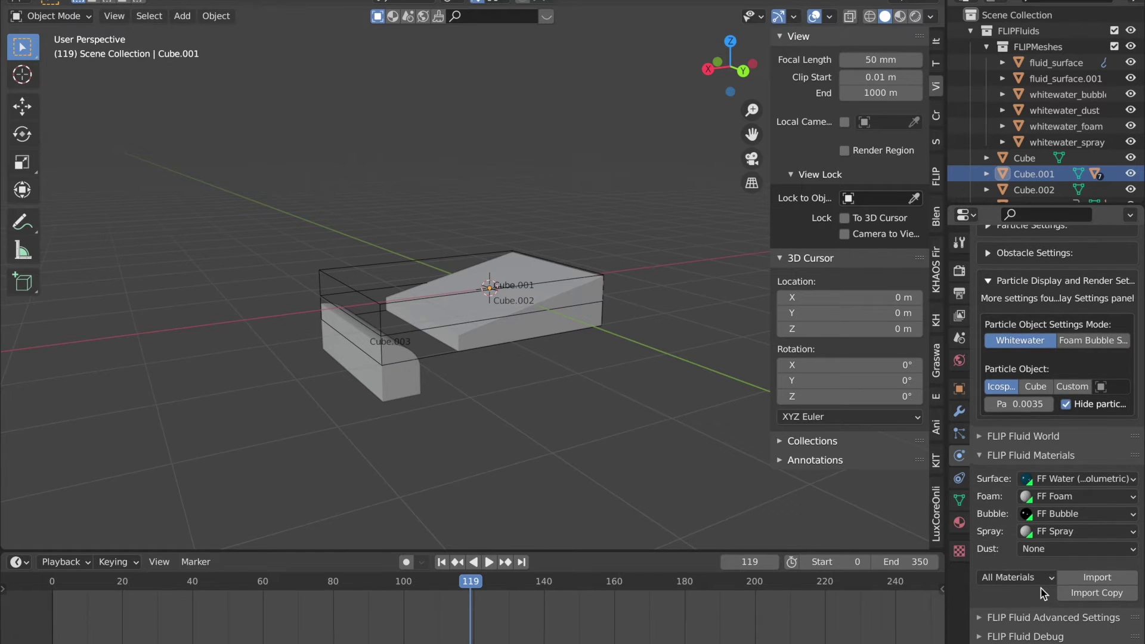
scroll(1040, 590, "up", 5)
scroll(1039, 590, "up", 4)
scroll(1040, 590, "up", 6)
scroll(1040, 590, "up", 4)
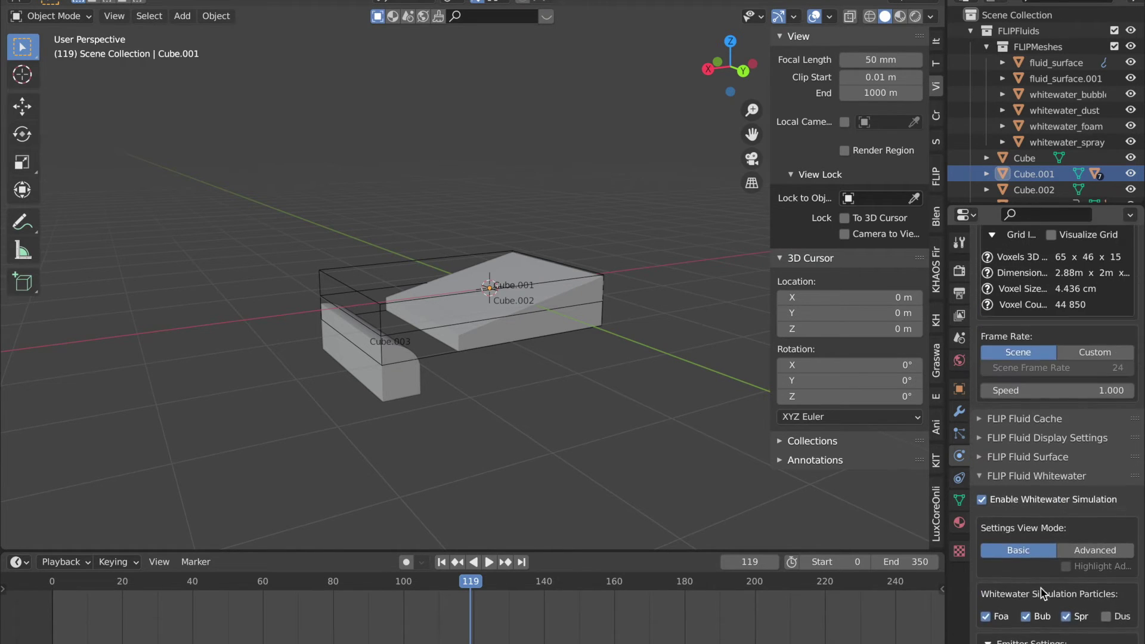
scroll(1039, 588, "up", 3)
scroll(1040, 587, "up", 2)
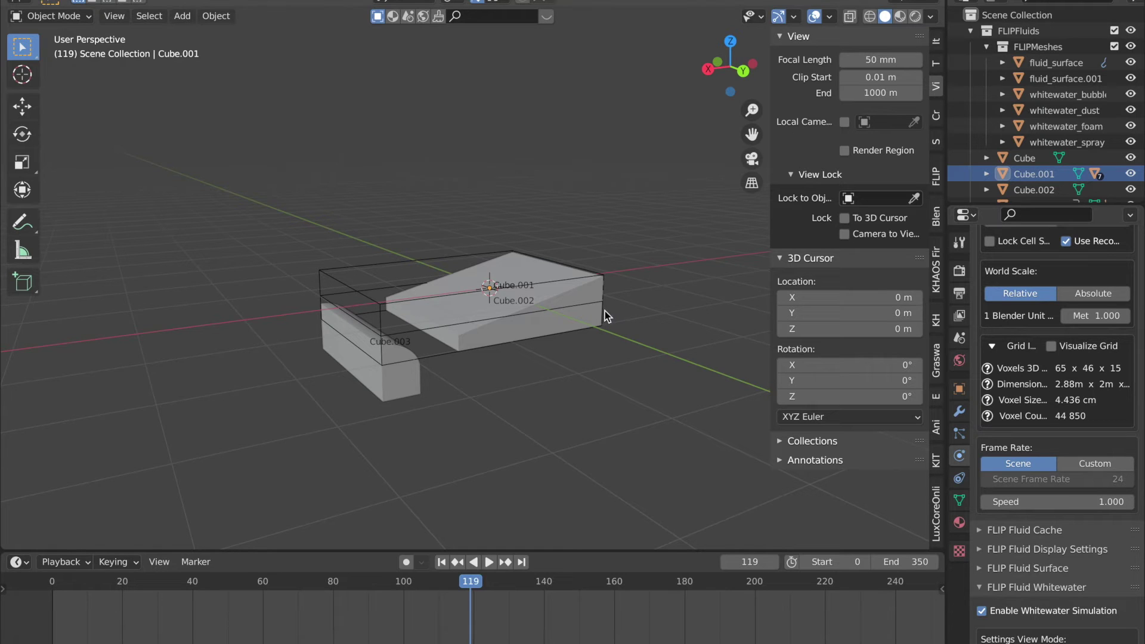
Select the Cube.003 paddle and expand Visibility in its Object properties
left_click(595, 296)
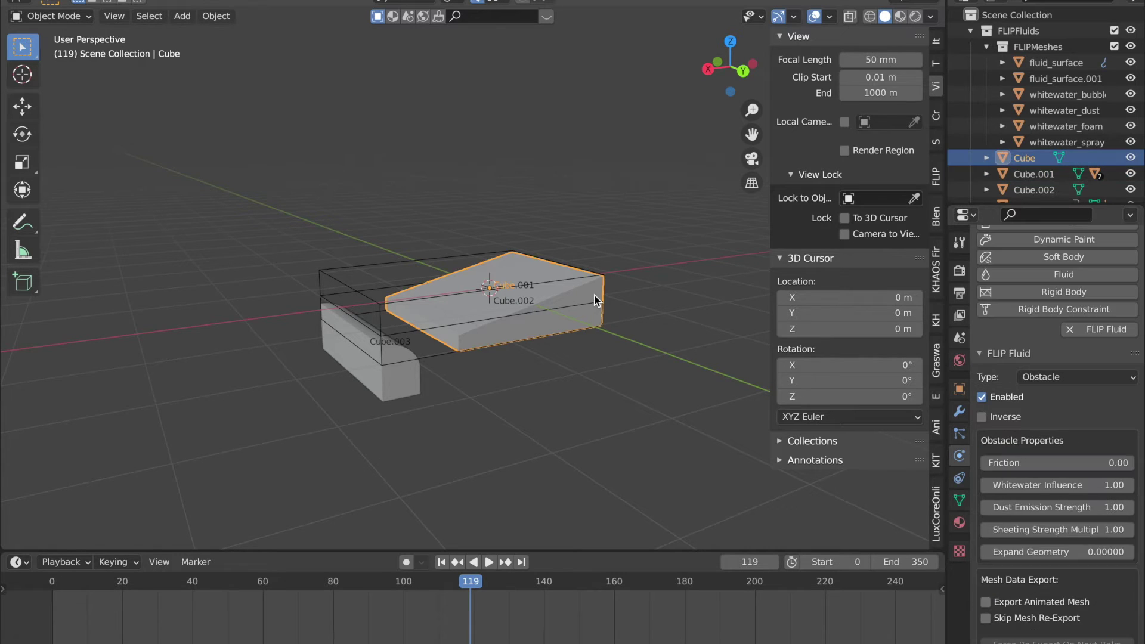
left_click(388, 386)
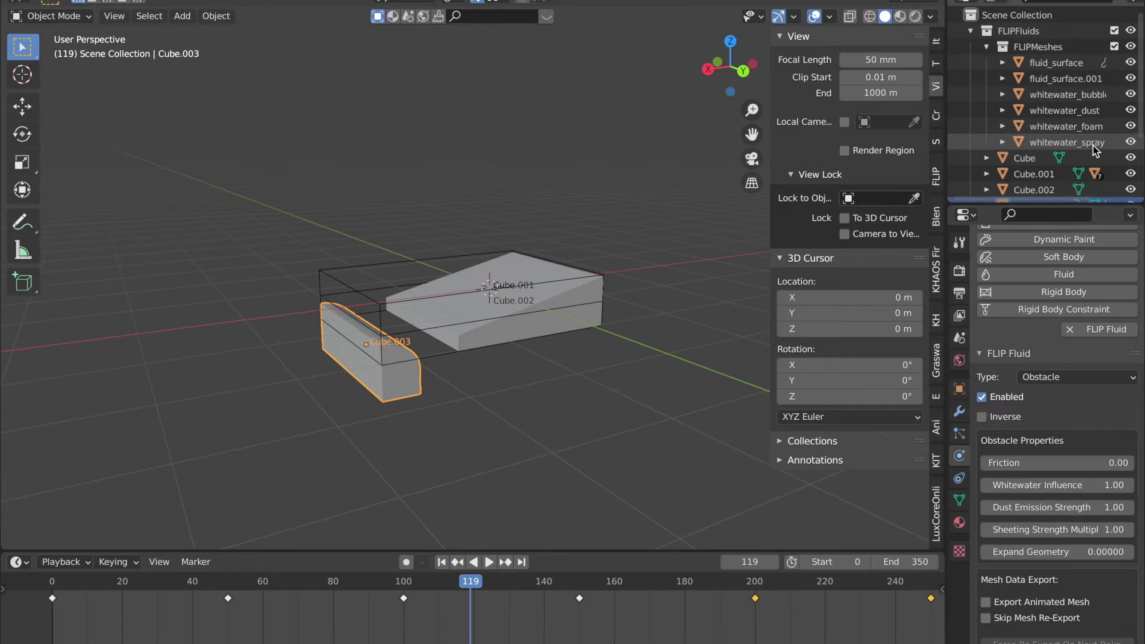
scroll(1049, 119, "right", 3, "ctrl")
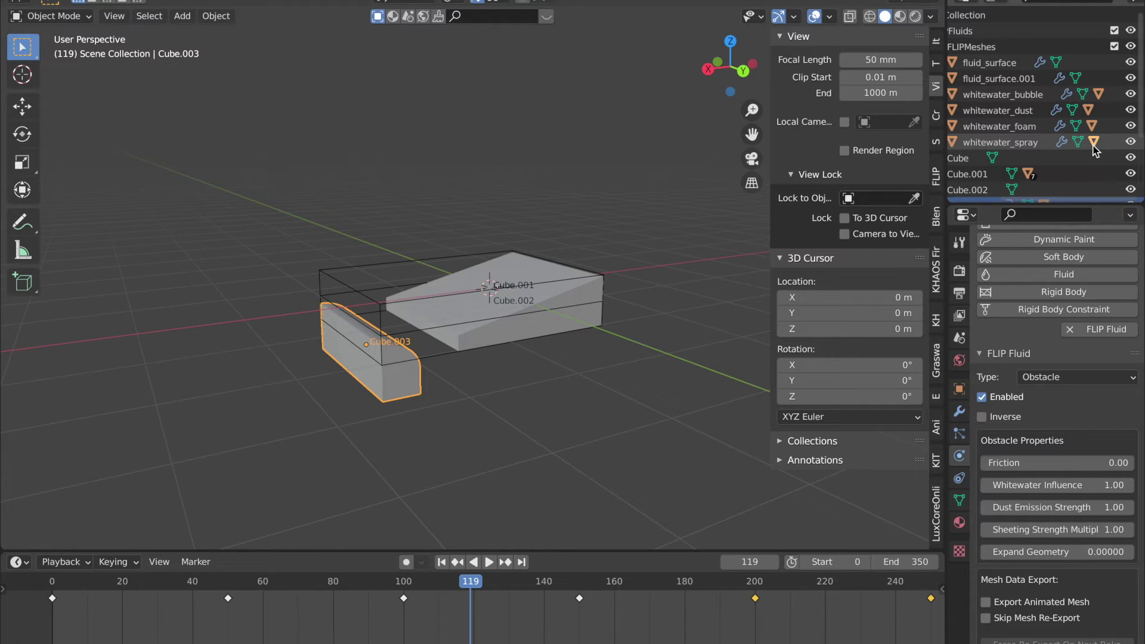
left_click(959, 388)
left_click(1073, 615)
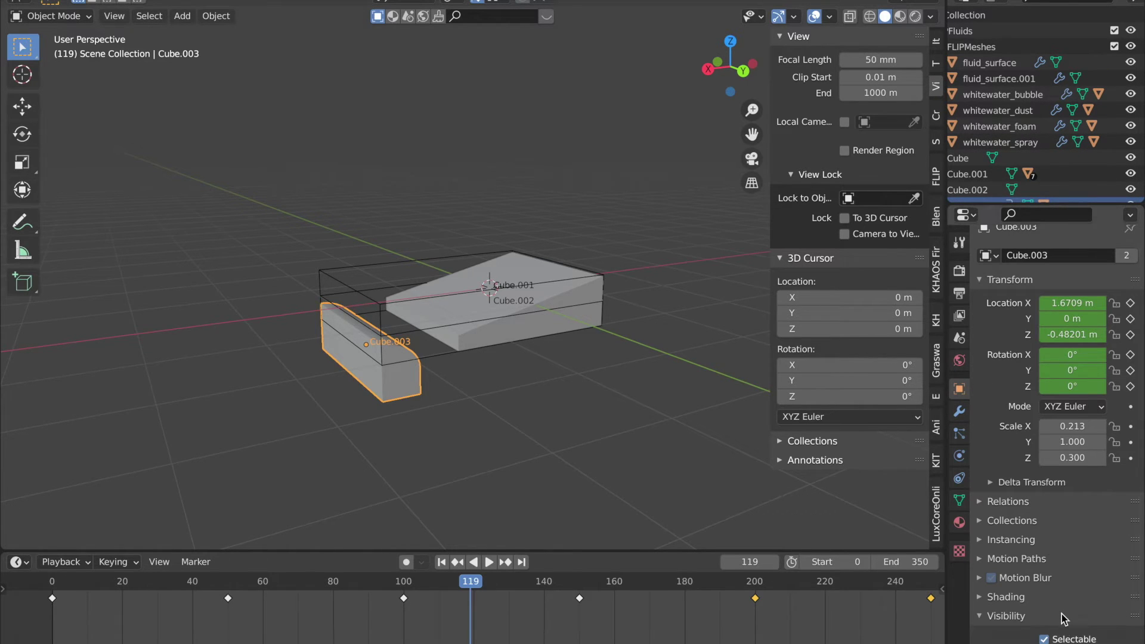
scroll(1067, 617, "down", 2)
scroll(1063, 620, "down", 4)
scroll(1063, 620, "down", 1)
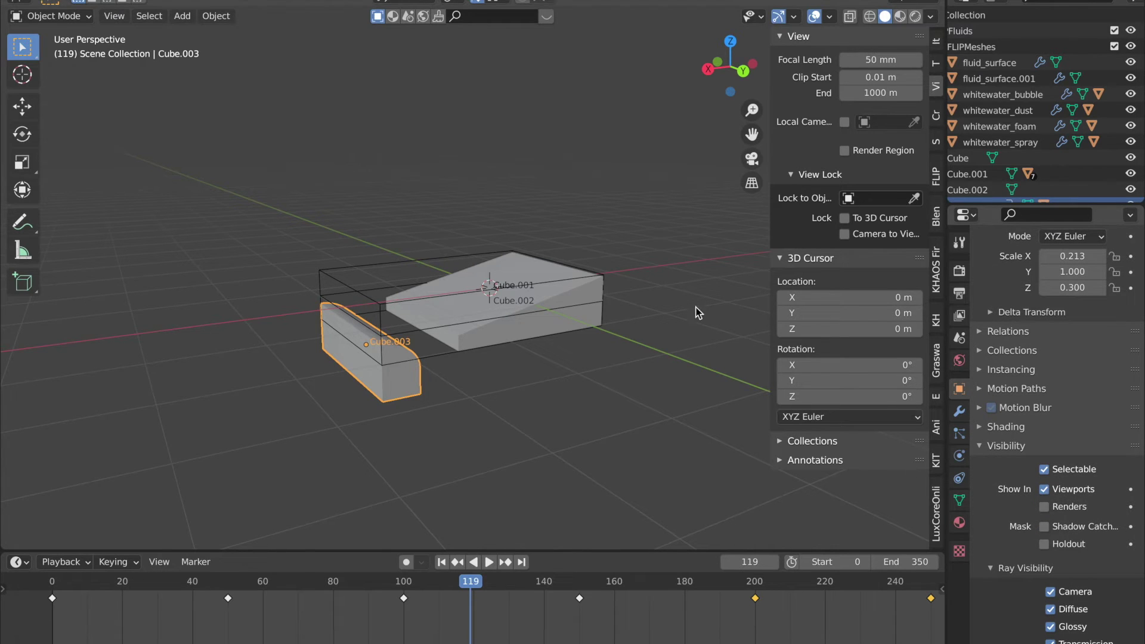
left_click(579, 291)
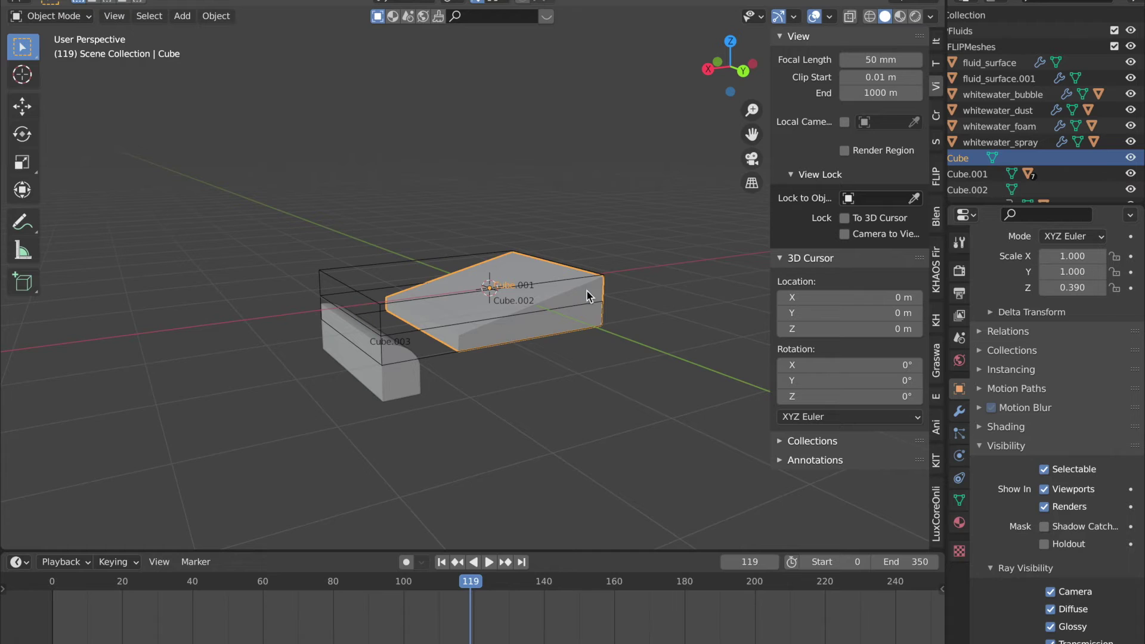
Create a new material with an orange base colour on the sloped Cube and preview it
left_click(958, 523)
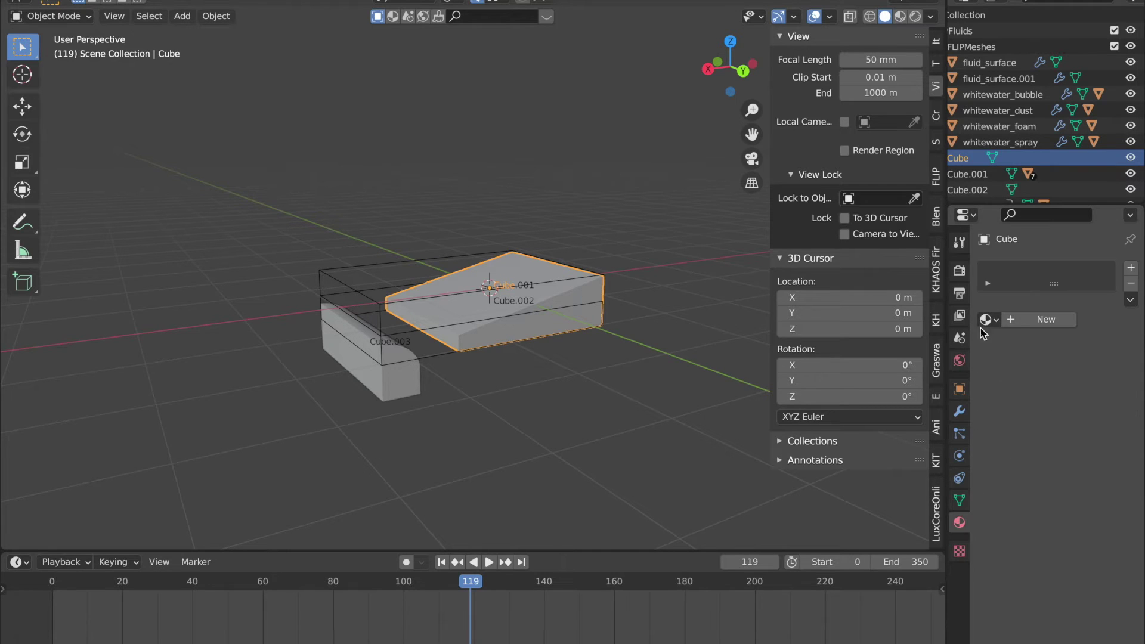
left_click(1021, 317)
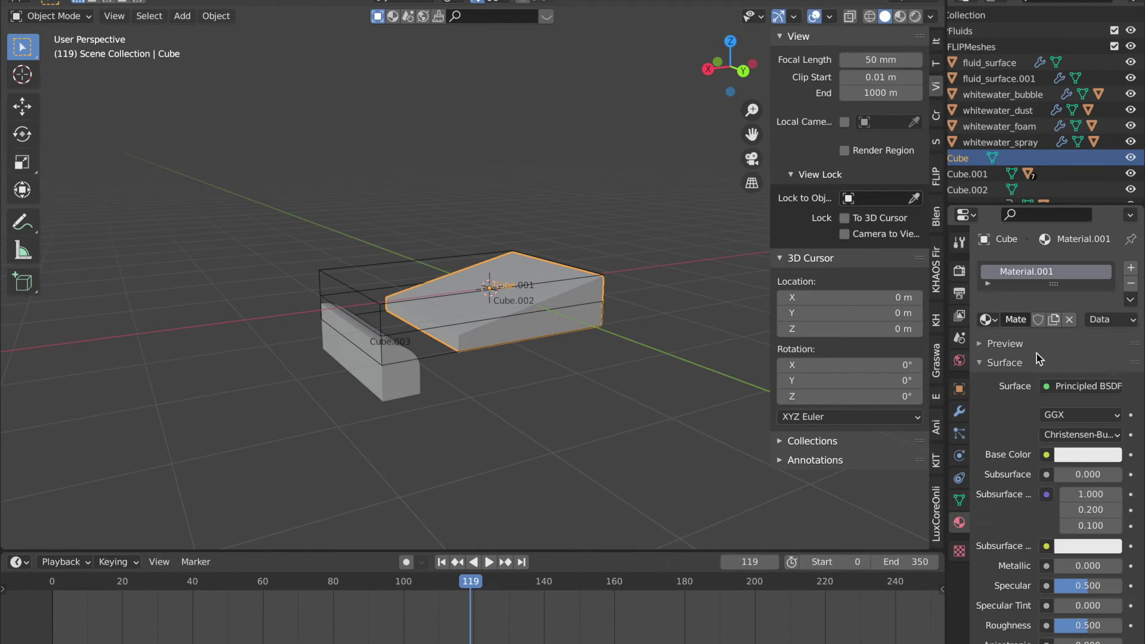
left_click(1072, 459)
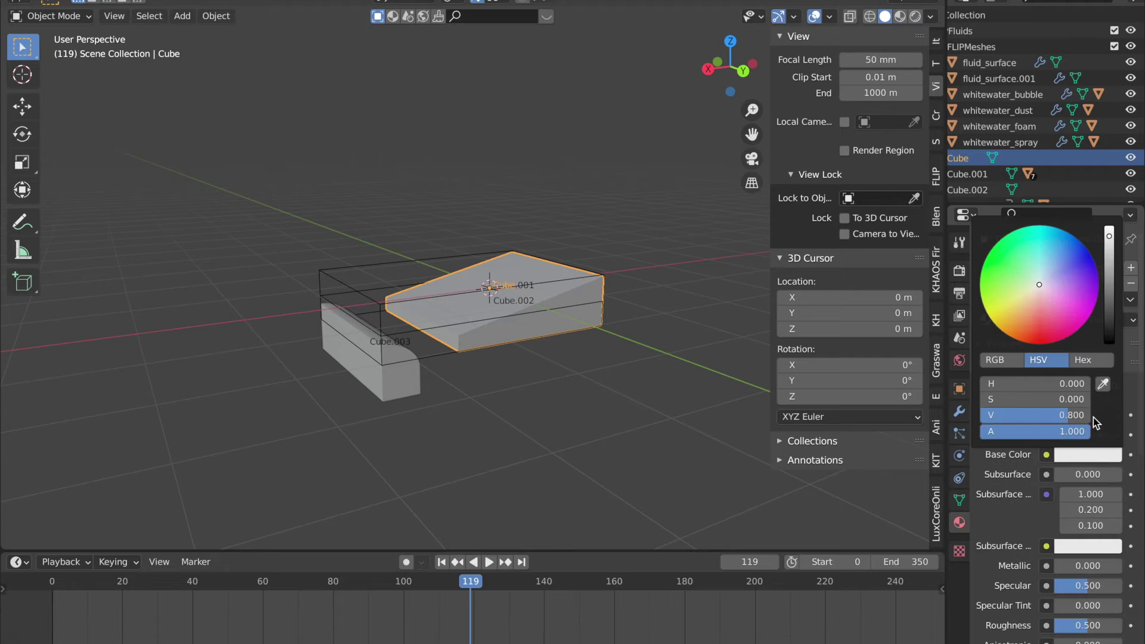
left_click(1022, 318)
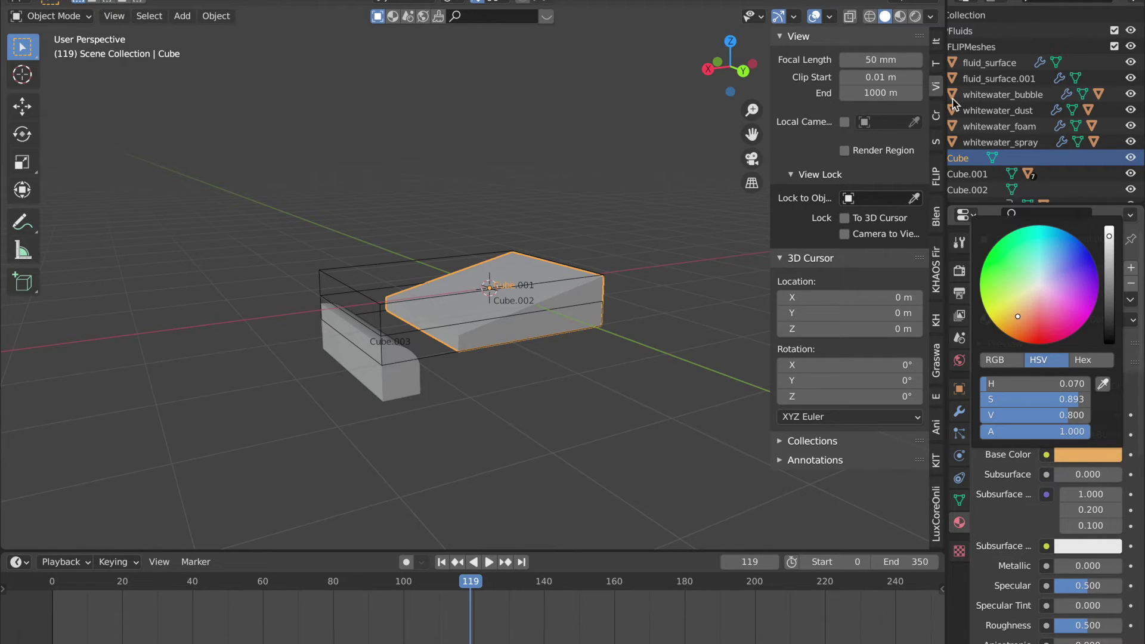
left_click(899, 16)
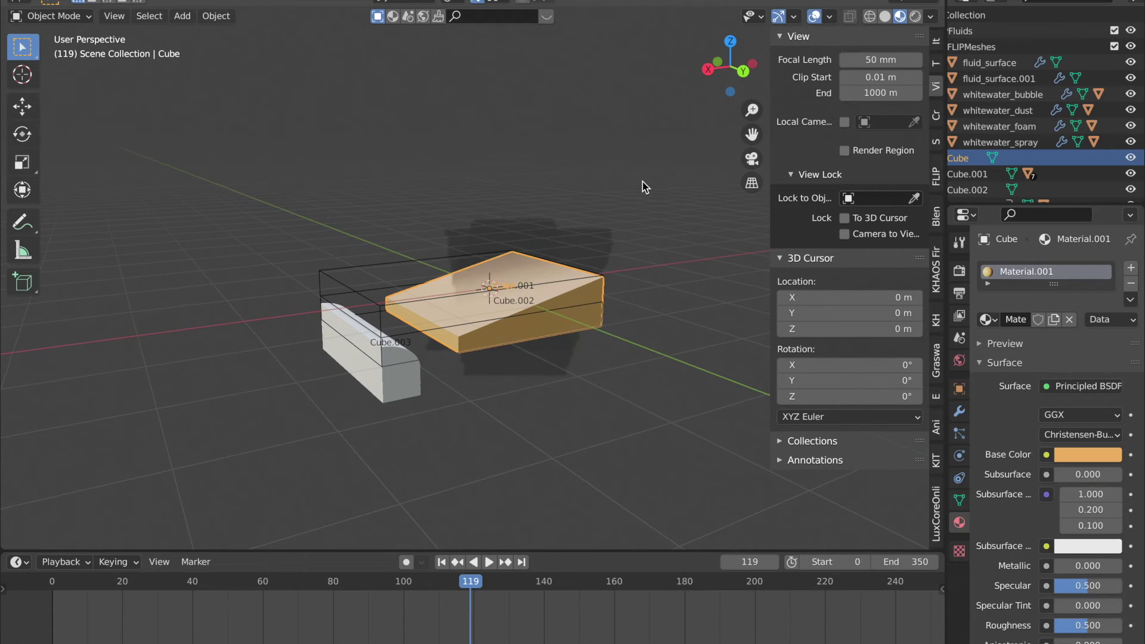
Orbit around the orange ramp, then return to Solid shading
key("KP_8")
key("KP_8")
key("KP_4")
key("KP_4")
key("KP_4")
key("KP_4")
key("KP_2")
key("KP_2")
key("KP_2")
key("KP_4")
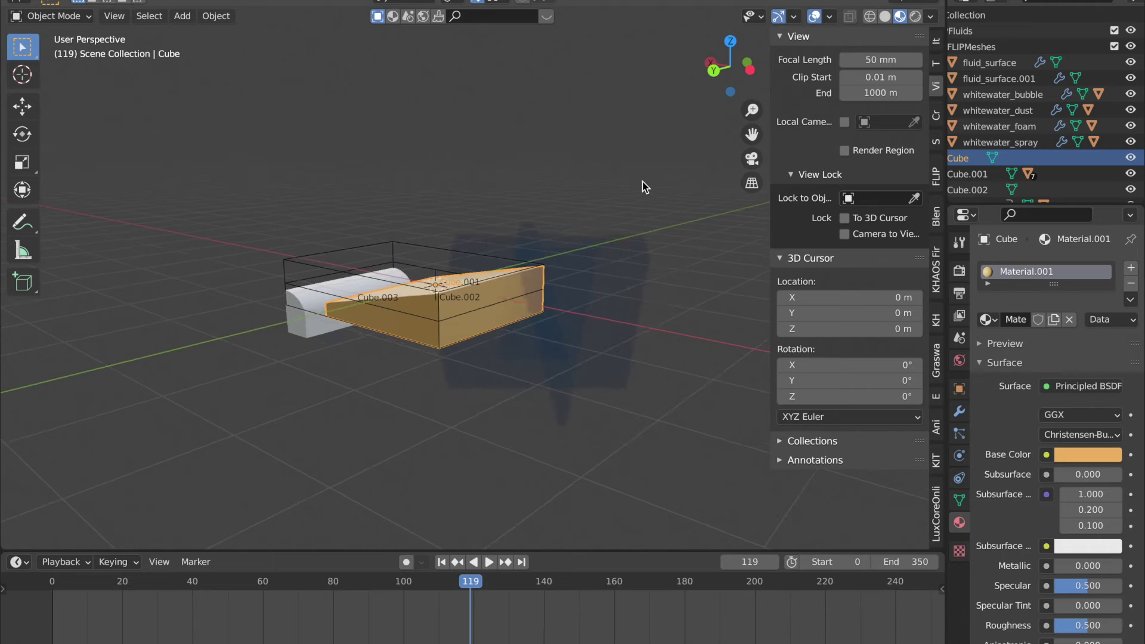
key("KP_4")
left_click(885, 18)
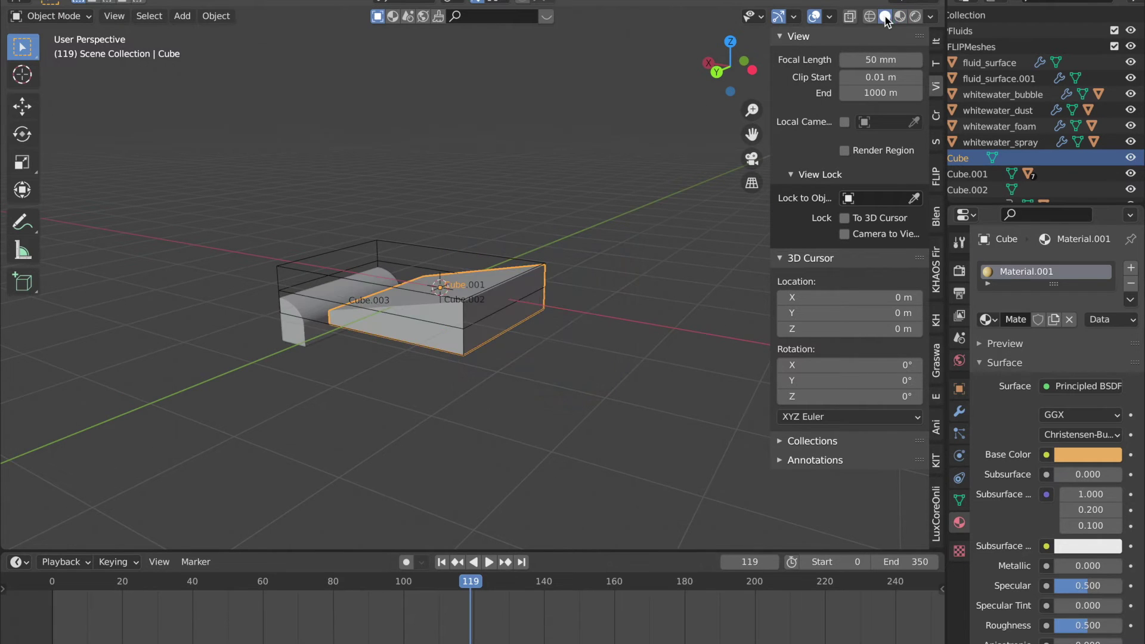
key("KP_4")
key("KP_4")
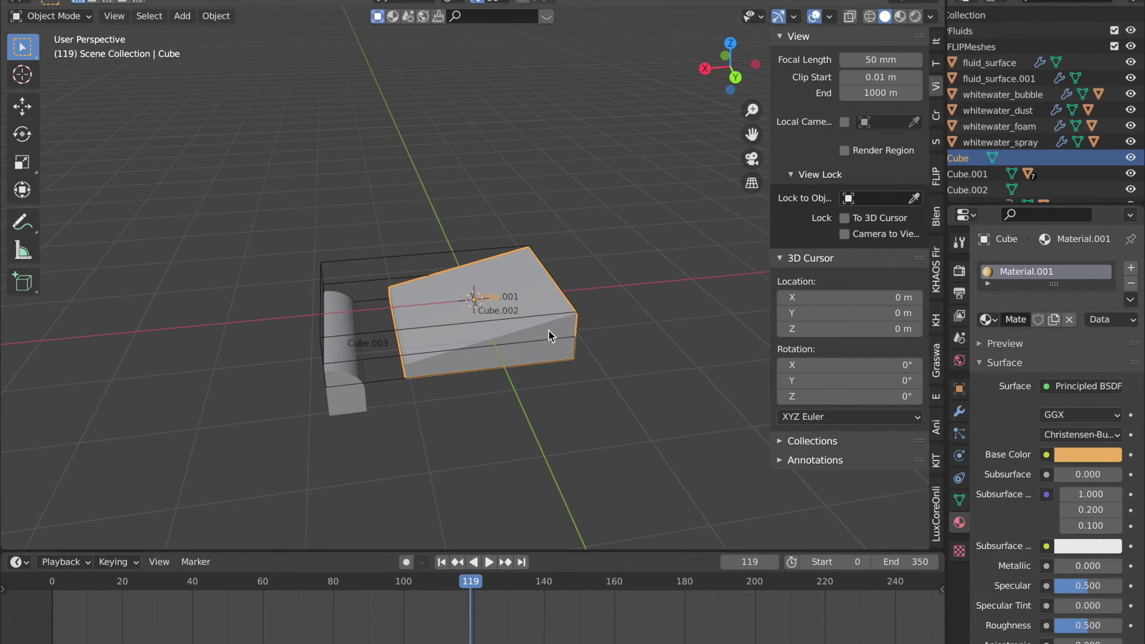
left_click(542, 313)
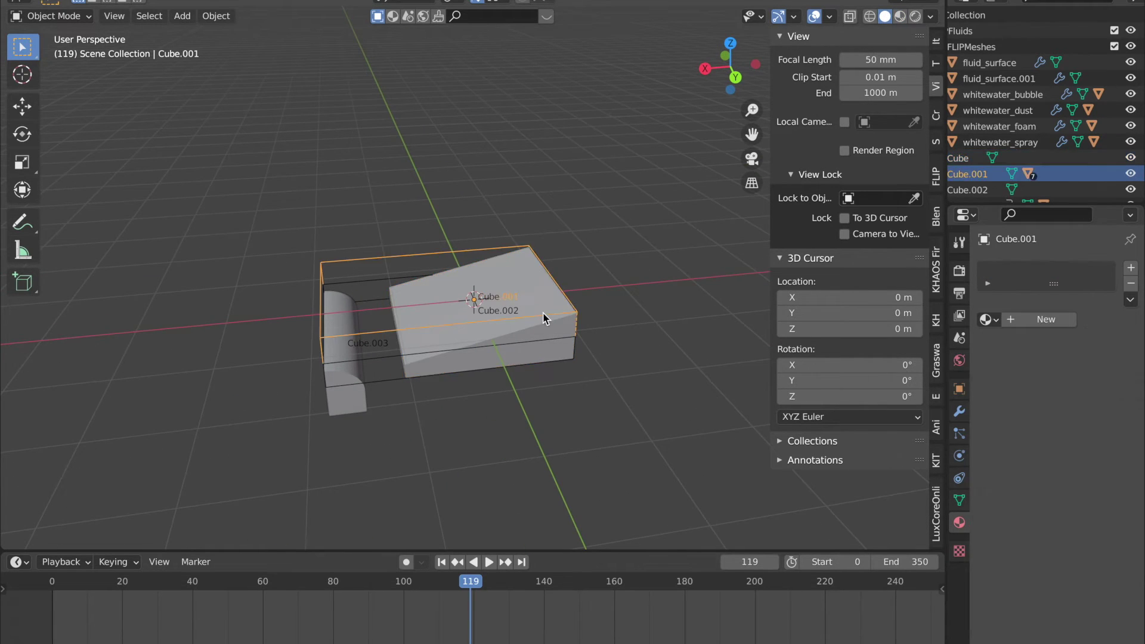
Show Cube.001's FLIP Fluid physics settings with the Cache panel expanded
left_click(958, 455)
scroll(1074, 521, "down", 5)
scroll(1074, 521, "down", 2)
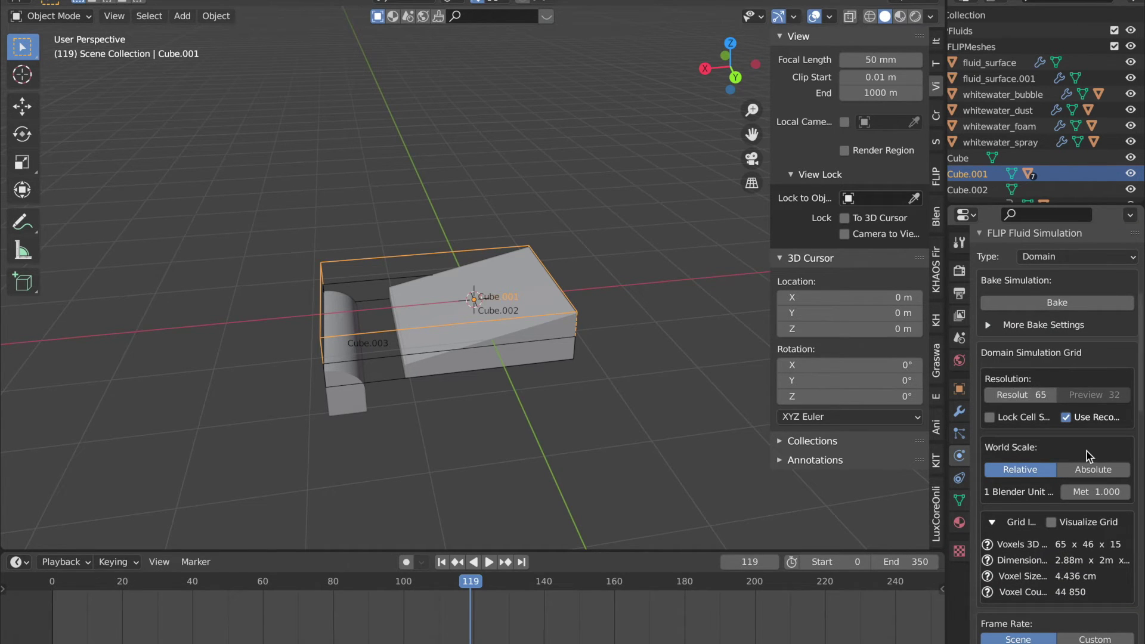
scroll(1086, 451, "down", 3)
scroll(1086, 452, "down", 4)
scroll(1086, 452, "down", 2)
scroll(1077, 471, "down", 1)
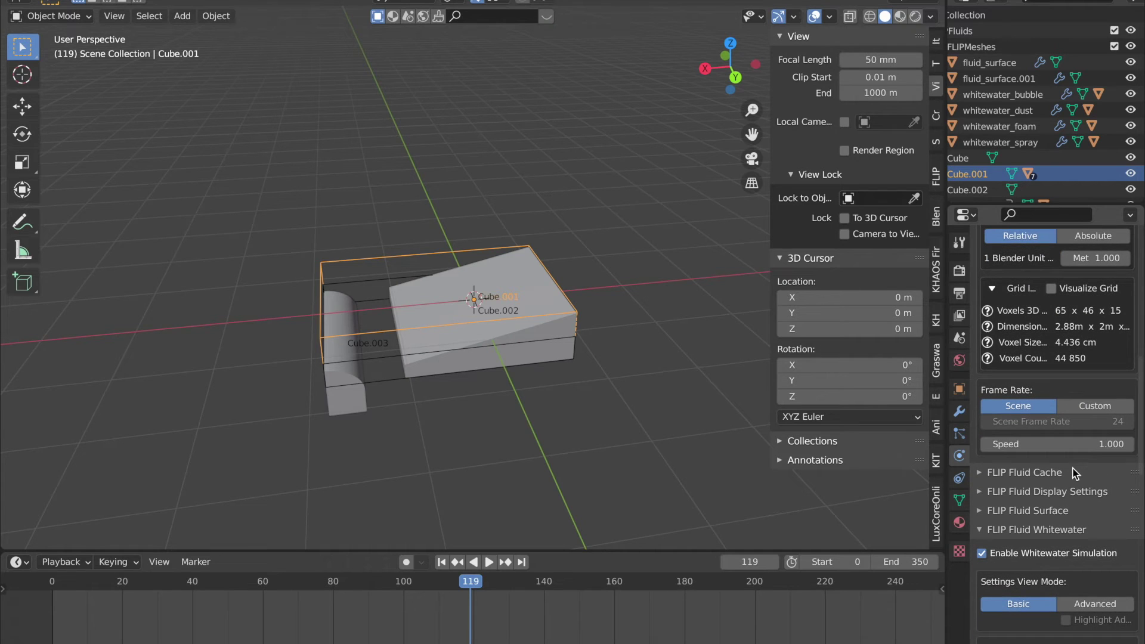
left_click(1075, 472)
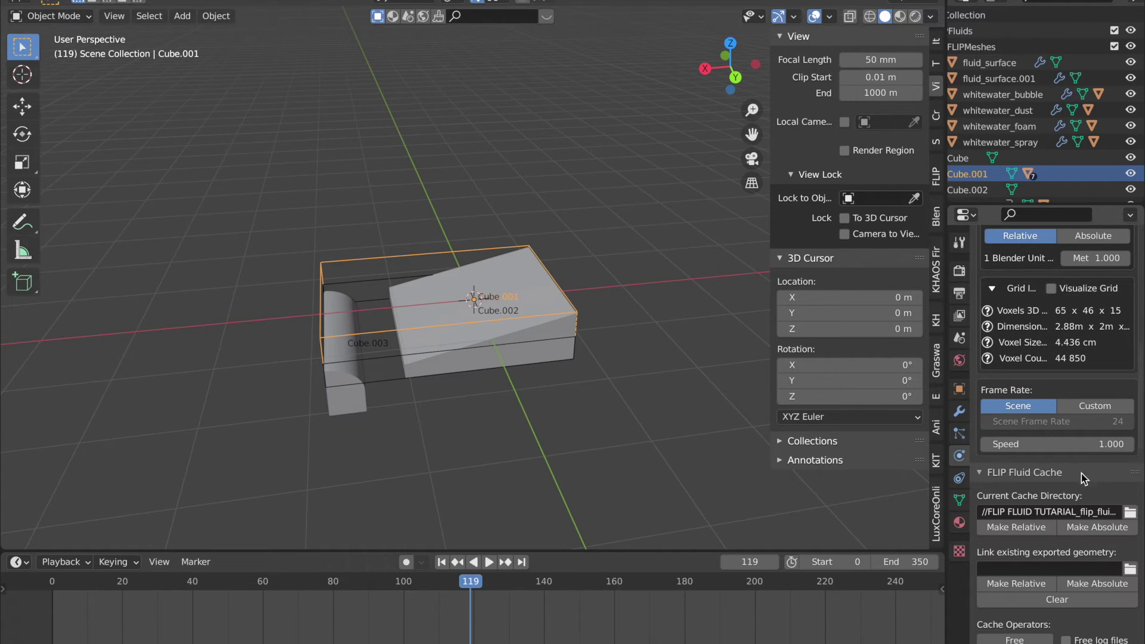
Set the cache directory to the Desktop folder through the file browser
left_click(1130, 514)
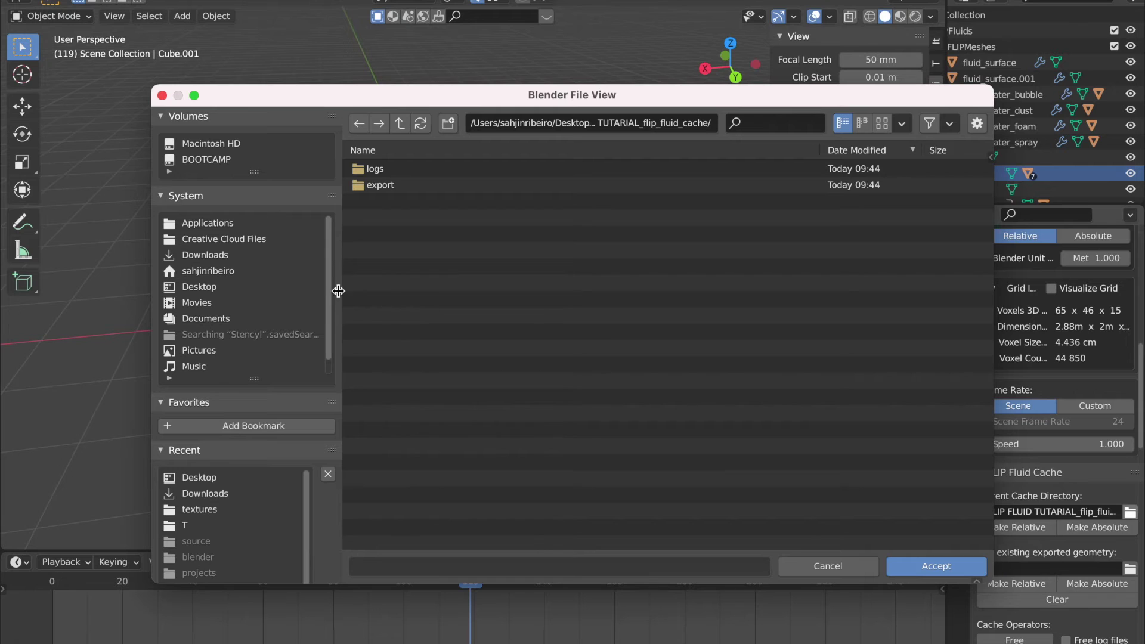
left_click(231, 283)
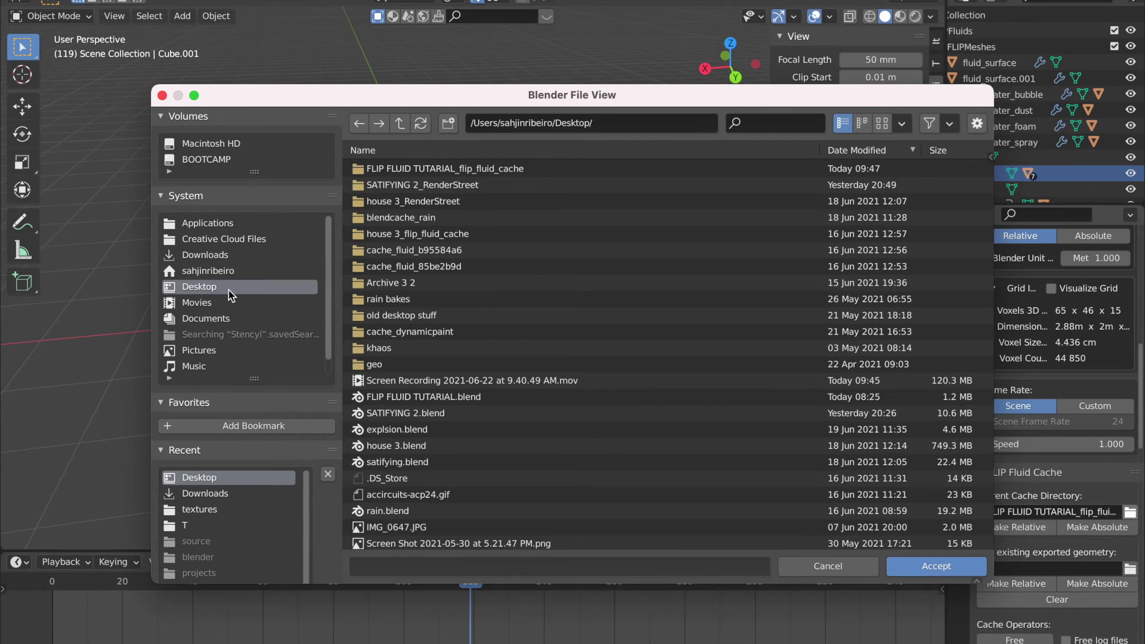
left_click(924, 560)
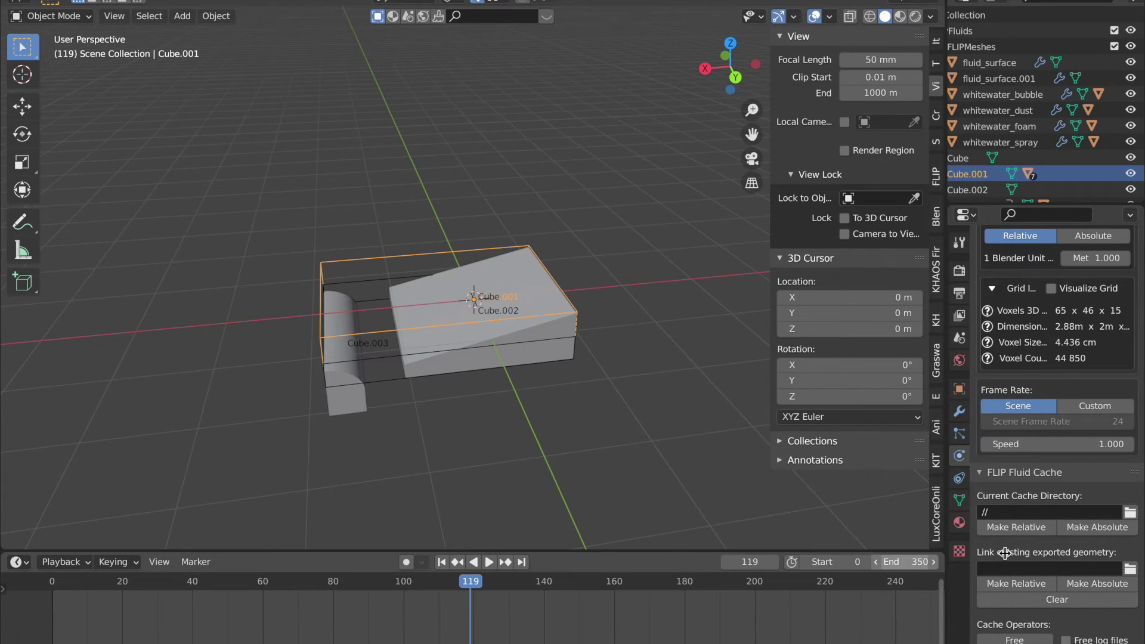
scroll(1015, 555, "up", 4)
scroll(1014, 556, "up", 10)
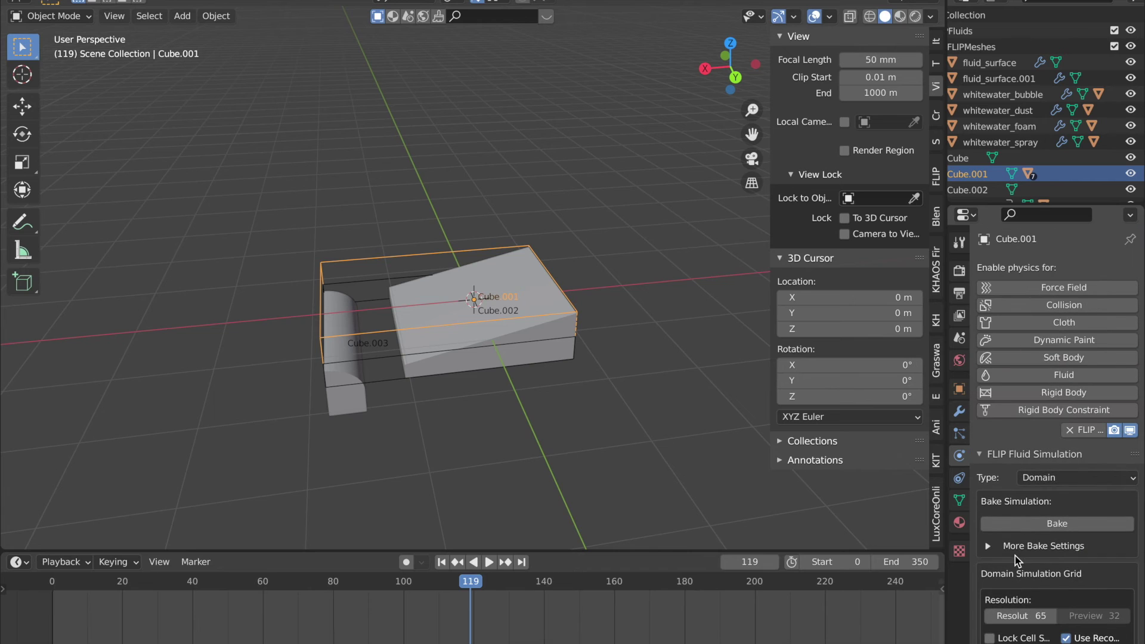
middle_click_drag(664, 399, 664, 399)
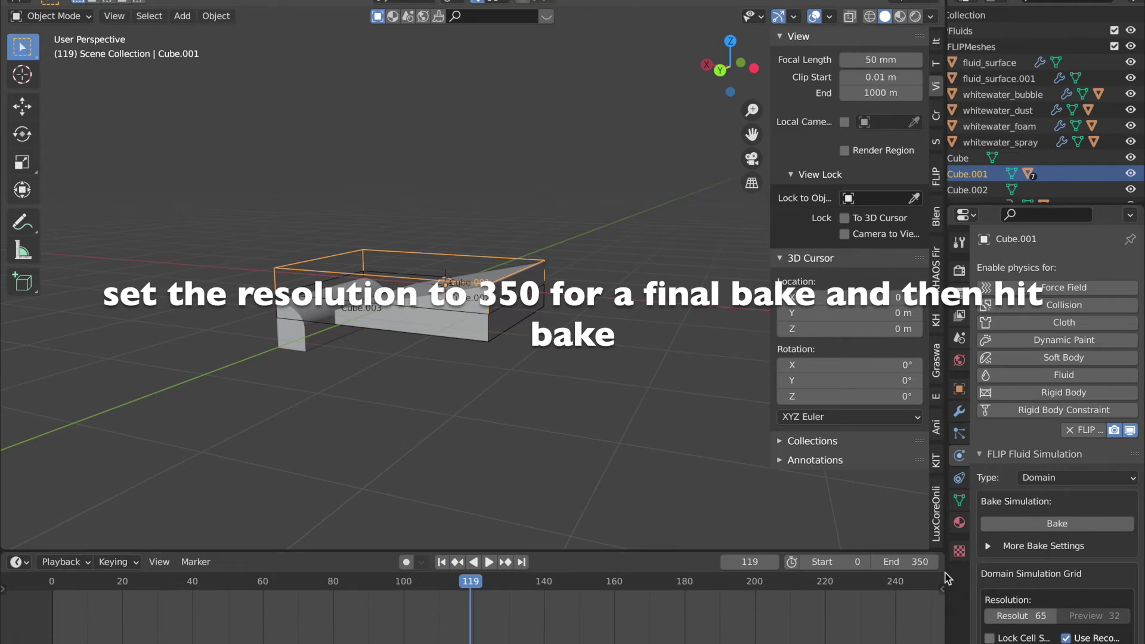
Enter 35 as the domain resolution, check Cycles in render settings, and preview rendered shading
double_click(1011, 614)
type("35")
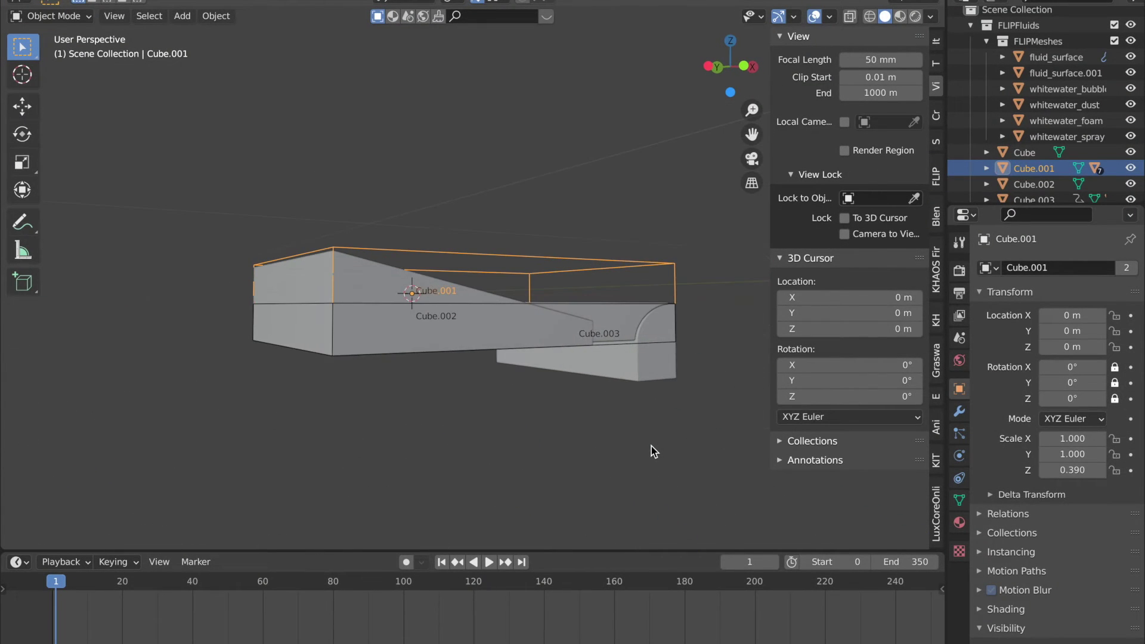
middle_click_drag(527, 358, 863, 276)
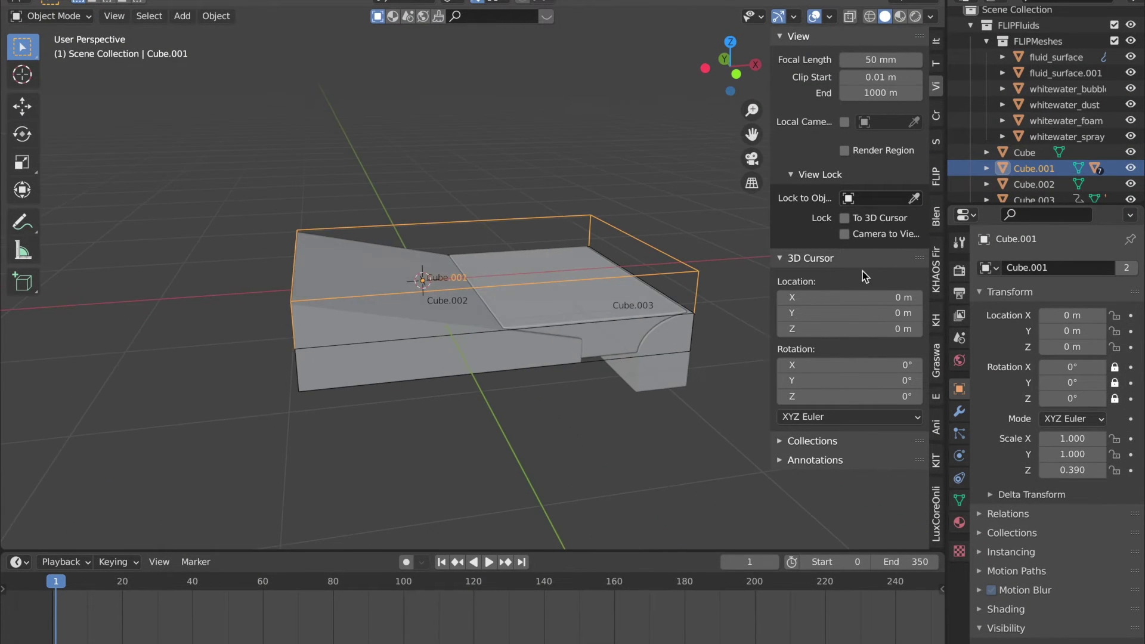
left_click(958, 270)
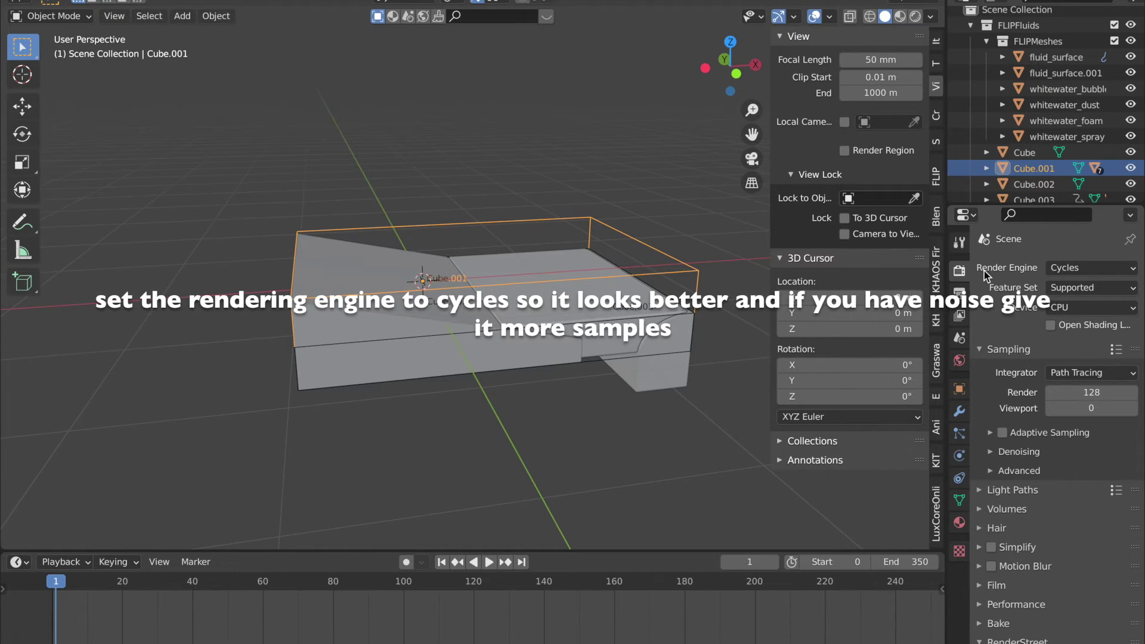
left_click(918, 16)
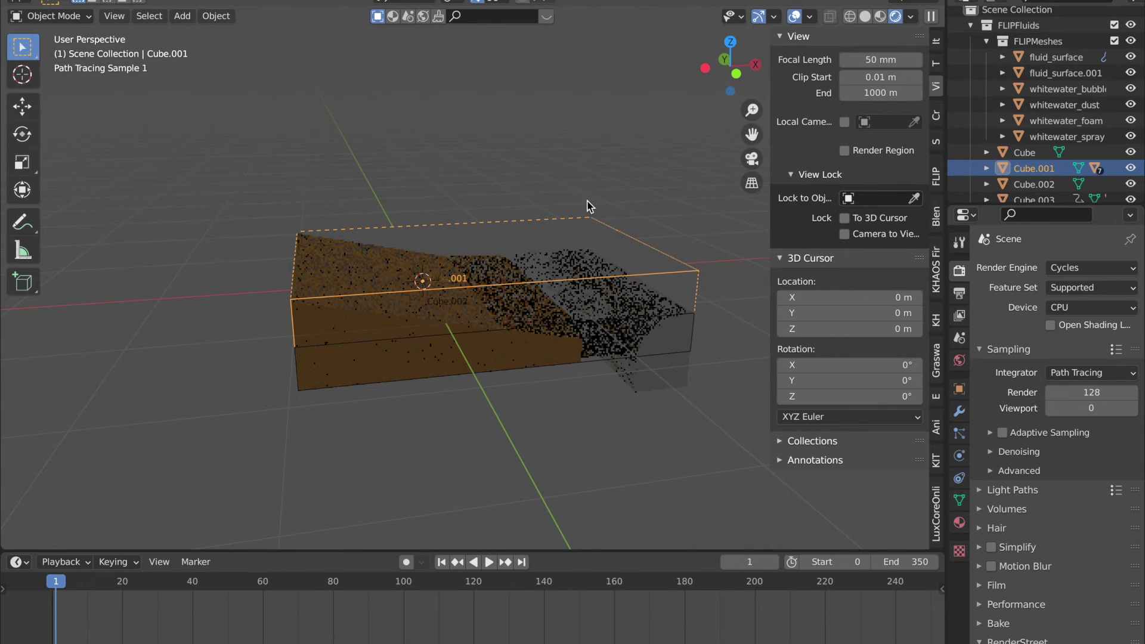
Drive the World colour with an Environment Texture loading christmas_photo_studio_04_4k.exr from Downloads
left_click(960, 361)
left_click(1046, 363)
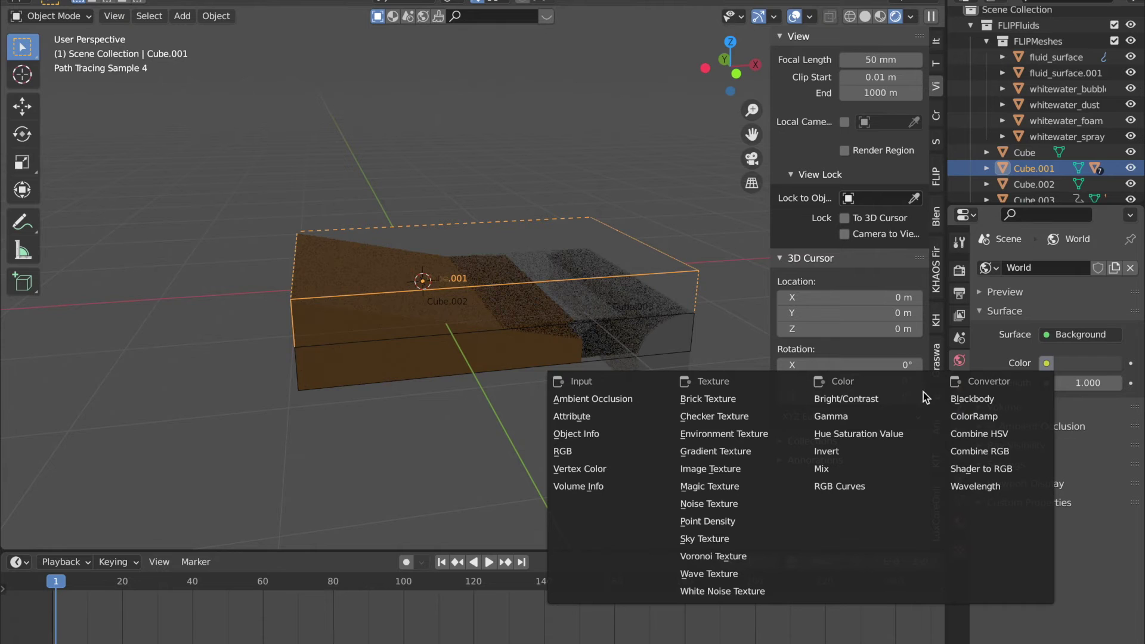
left_click(739, 435)
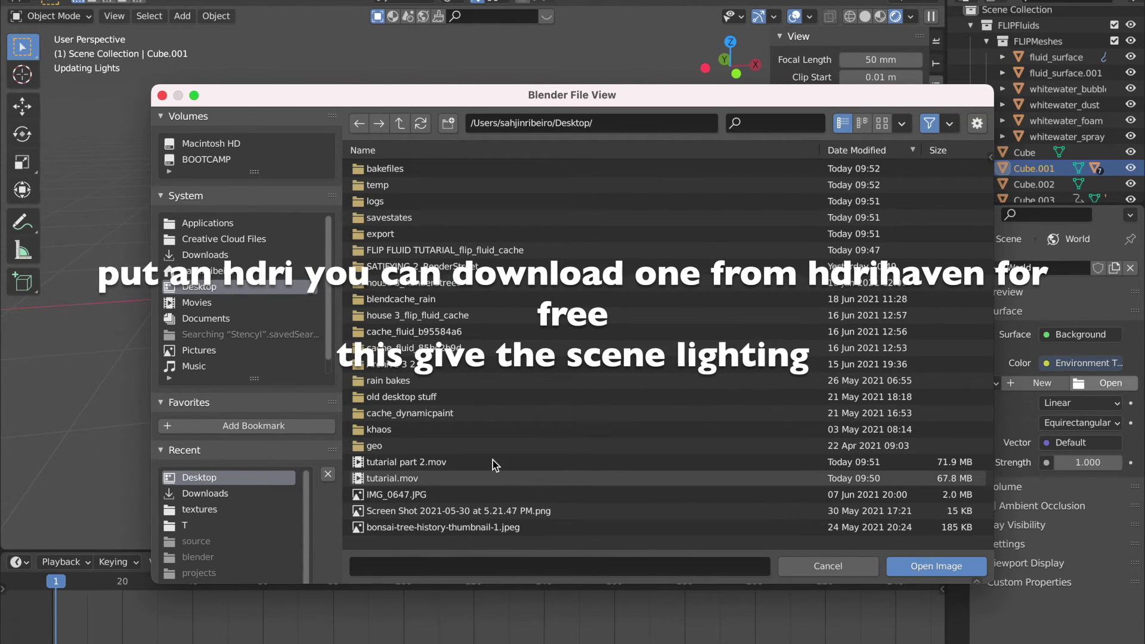
left_click(256, 239)
left_click(262, 255)
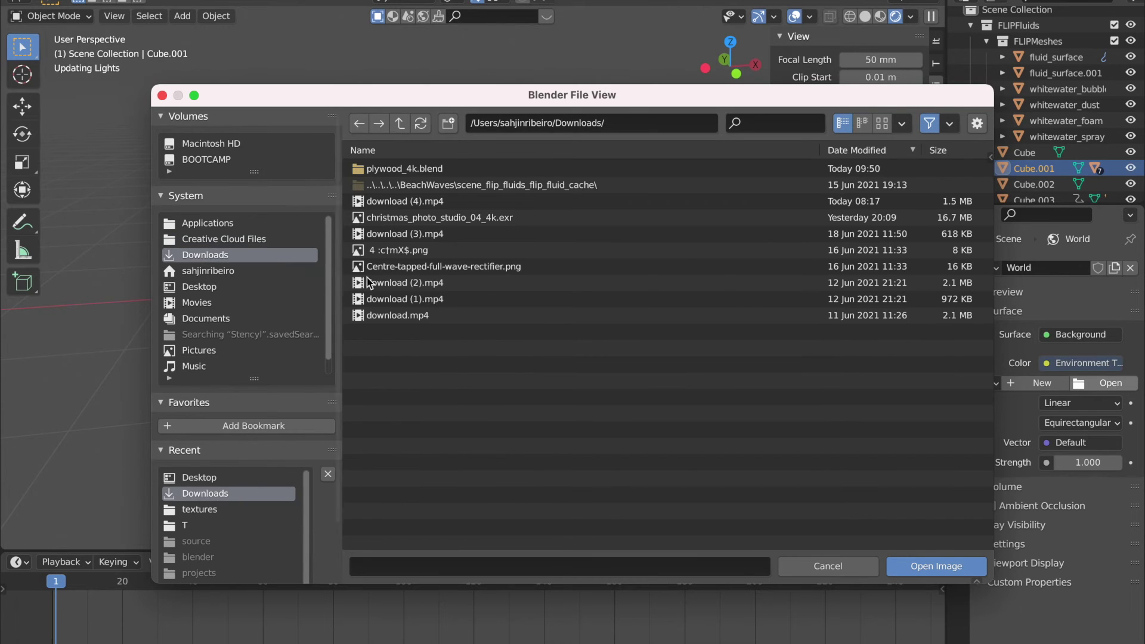
left_click(492, 220)
double_click(494, 222)
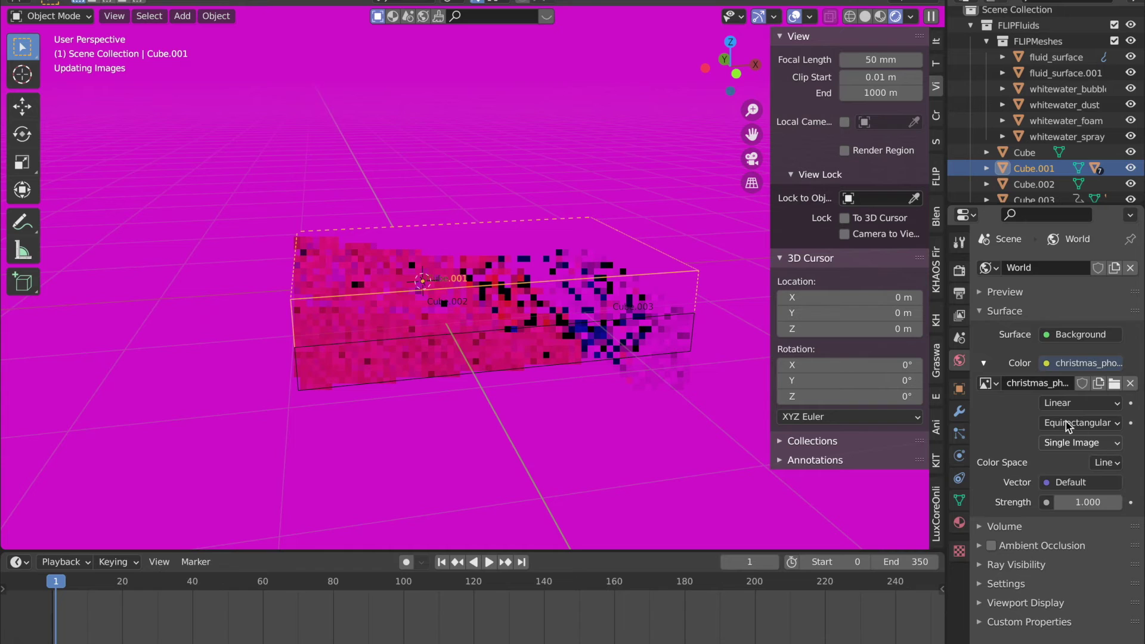
left_click(959, 271)
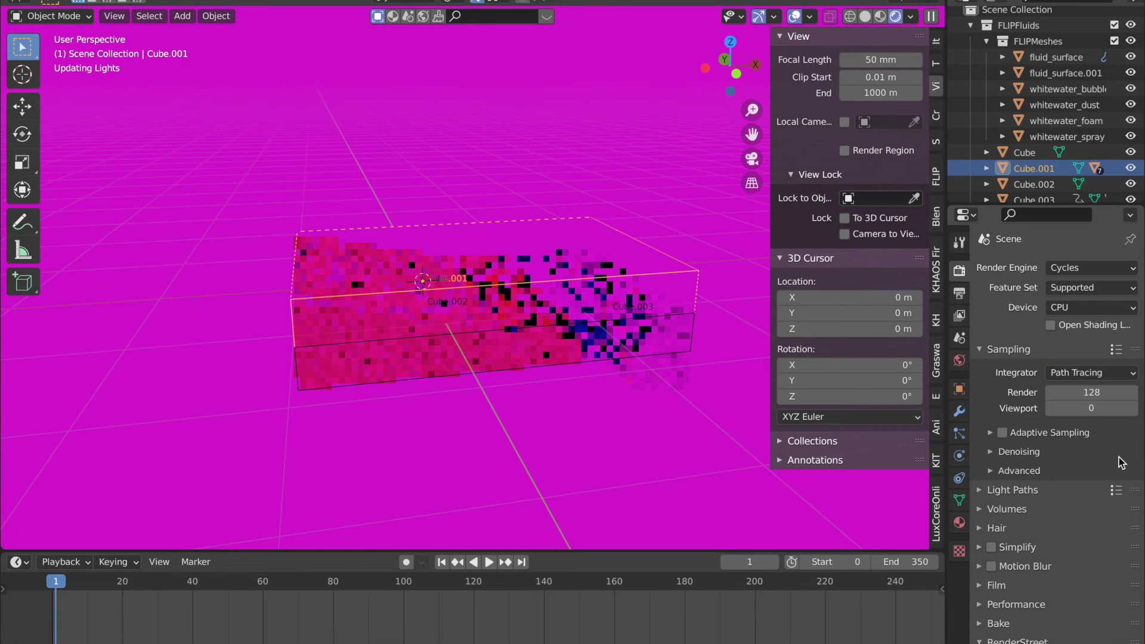
Turn on Film Transparent and orbit around the rendered tank
scroll(1102, 477, "down", 3)
left_click(1070, 499)
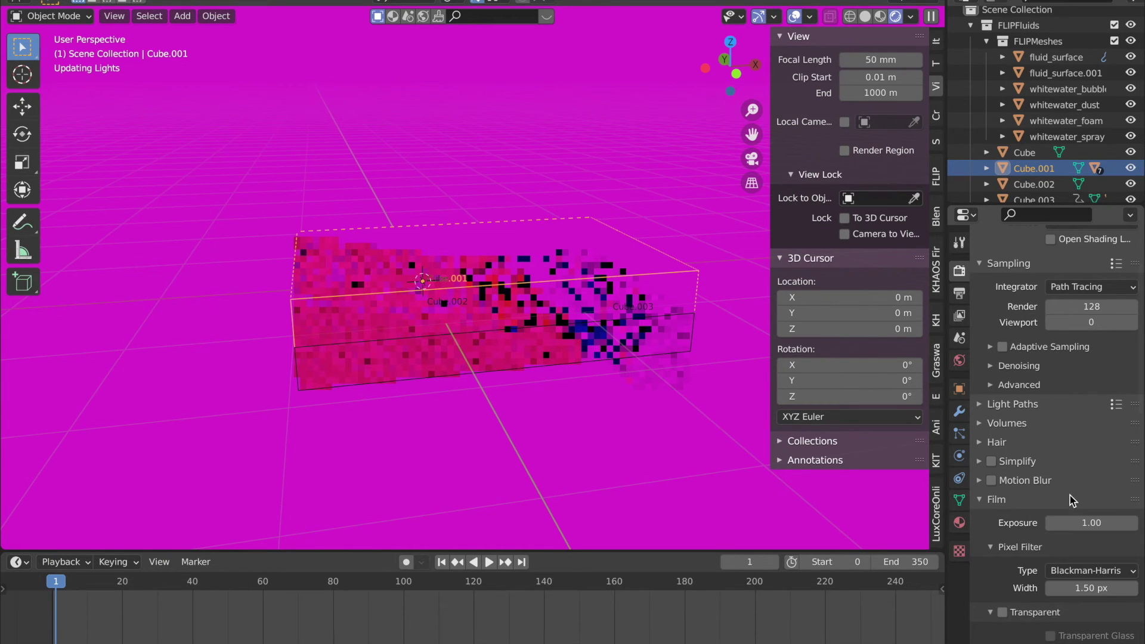
left_click(1002, 612)
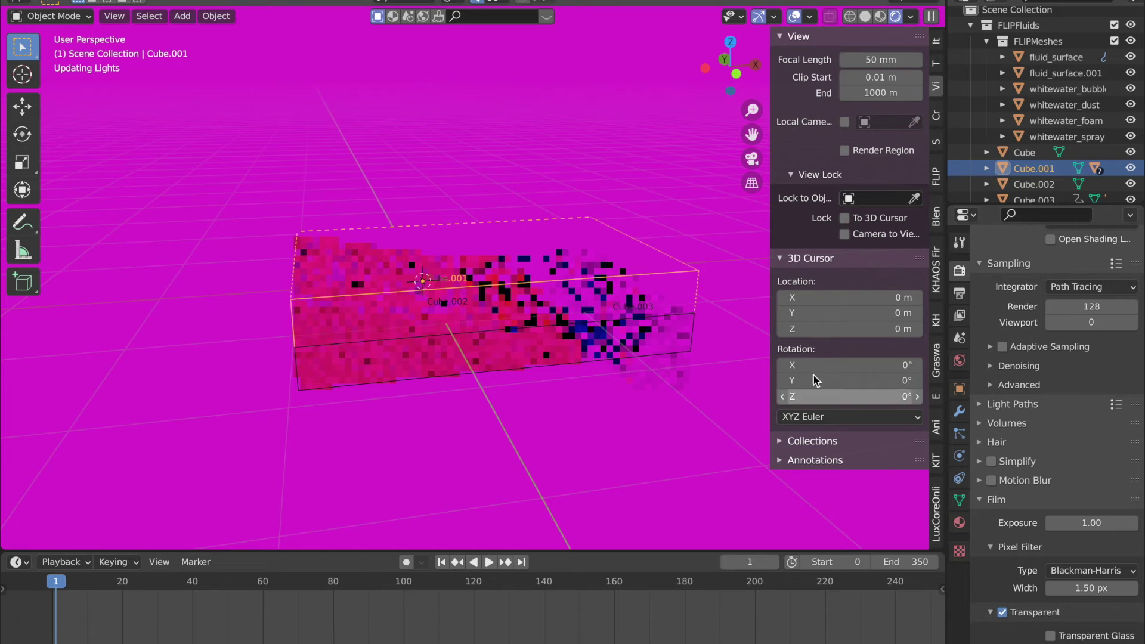
middle_click_drag(661, 316, 662, 316)
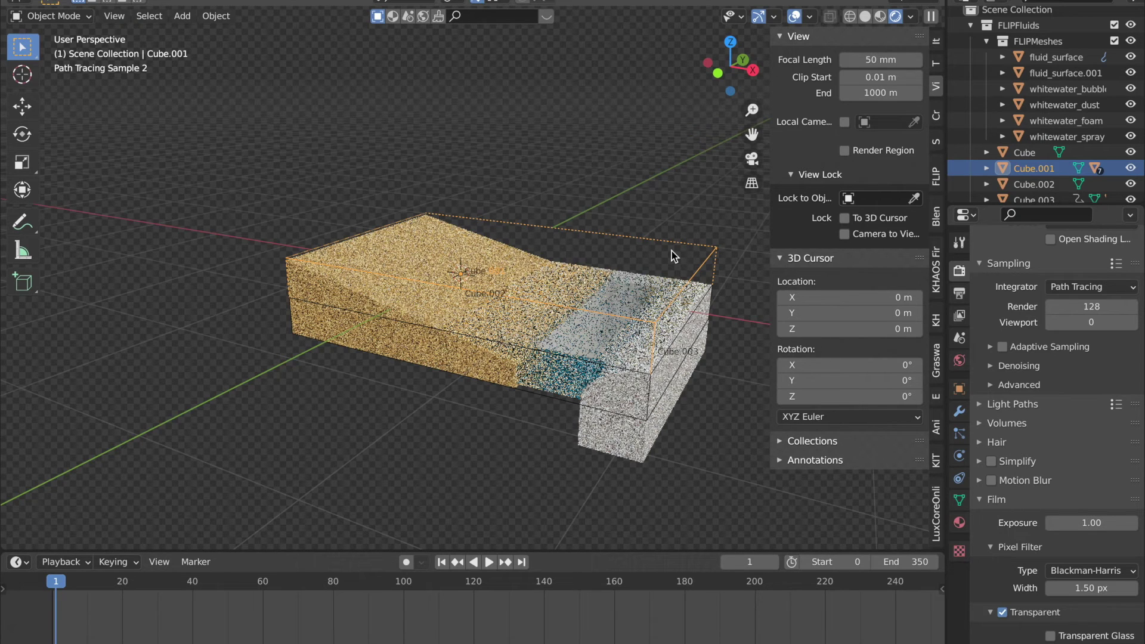
Select fluid_surface.001 and raise its FF Water material density from 0.400 to 1.000
middle_click_drag(672, 257, 672, 256)
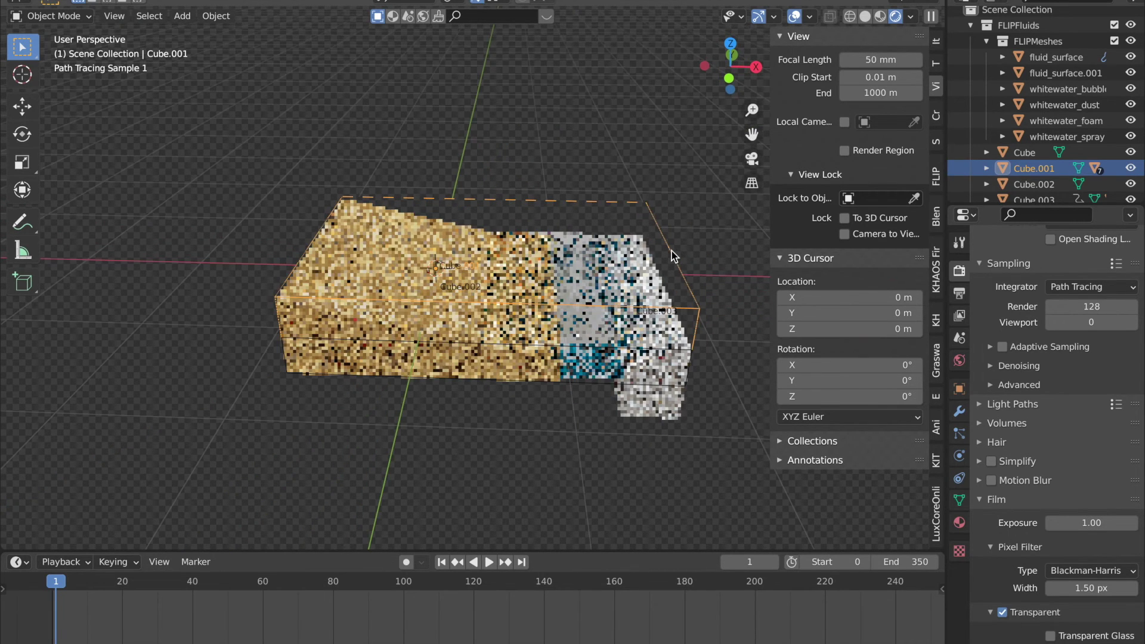
left_click(596, 349)
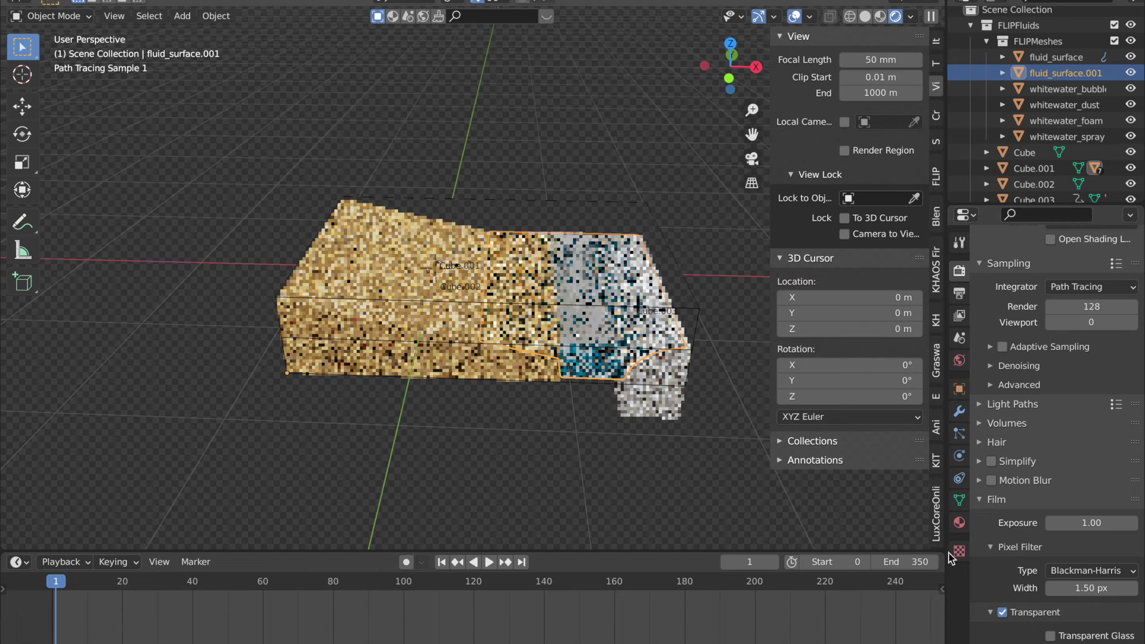
left_click(959, 522)
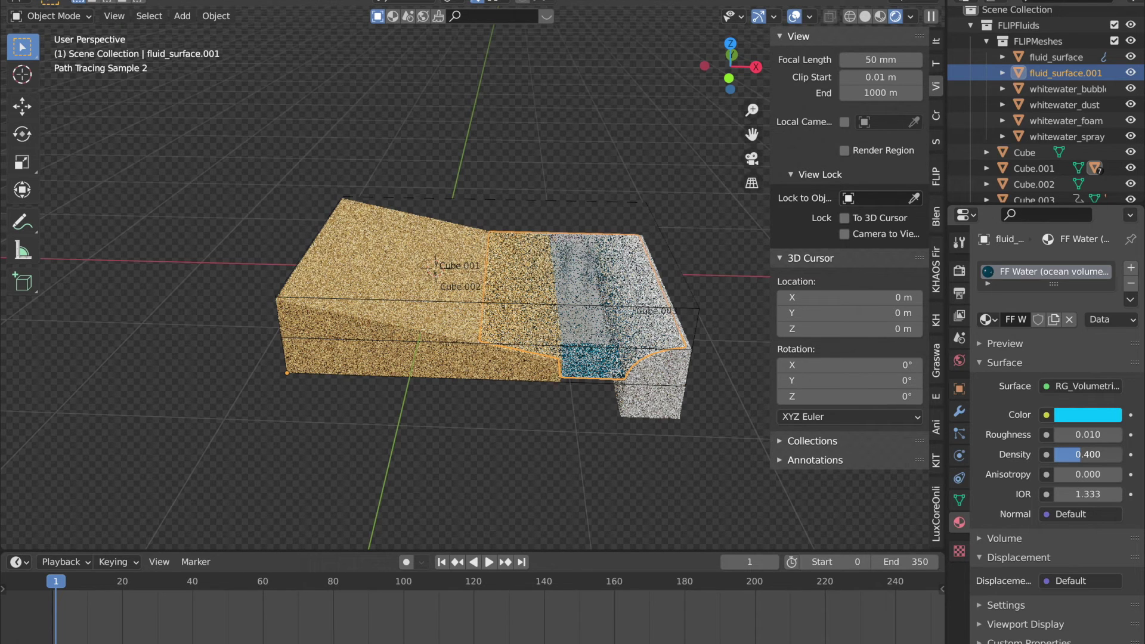
left_click_drag(1079, 455, 1100, 454)
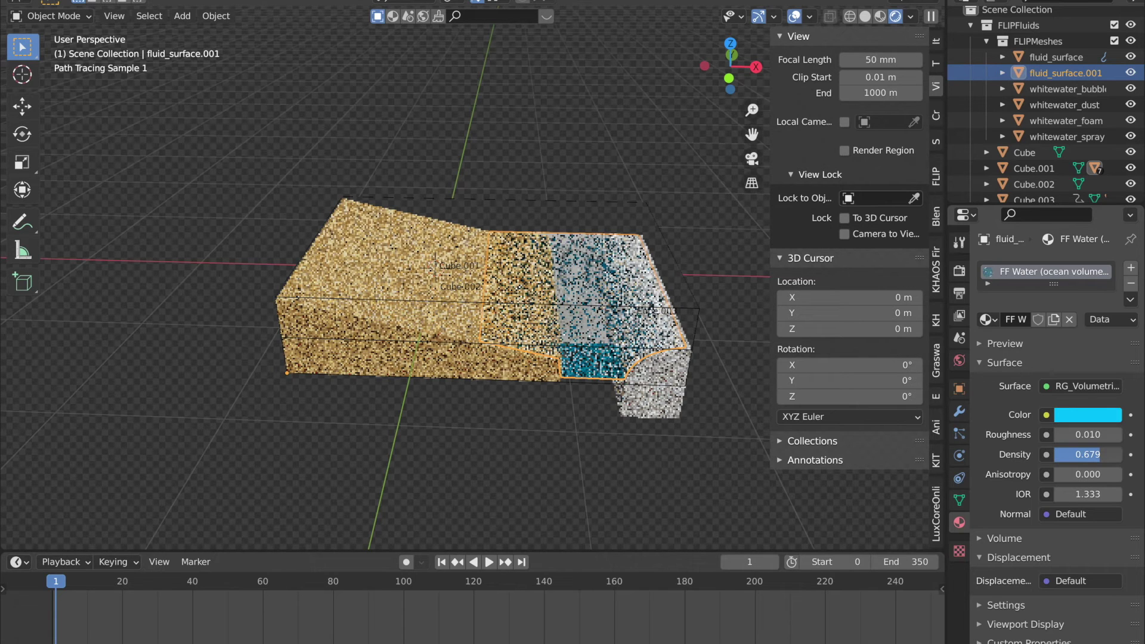
left_click_drag(1099, 455, 1125, 459)
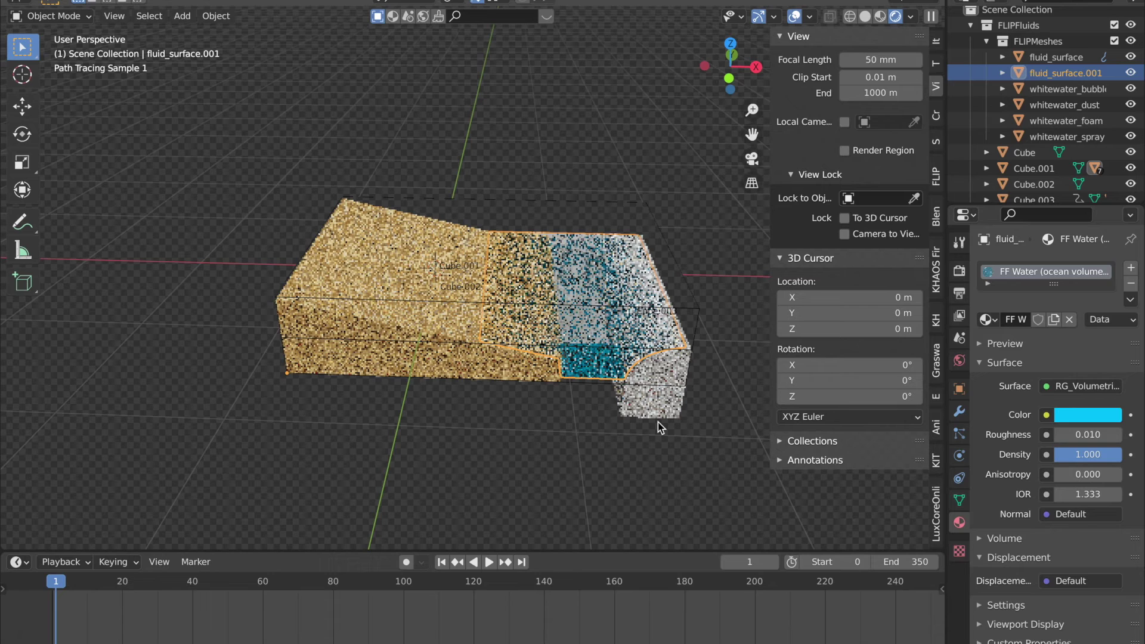
scroll(657, 422, "down", 5)
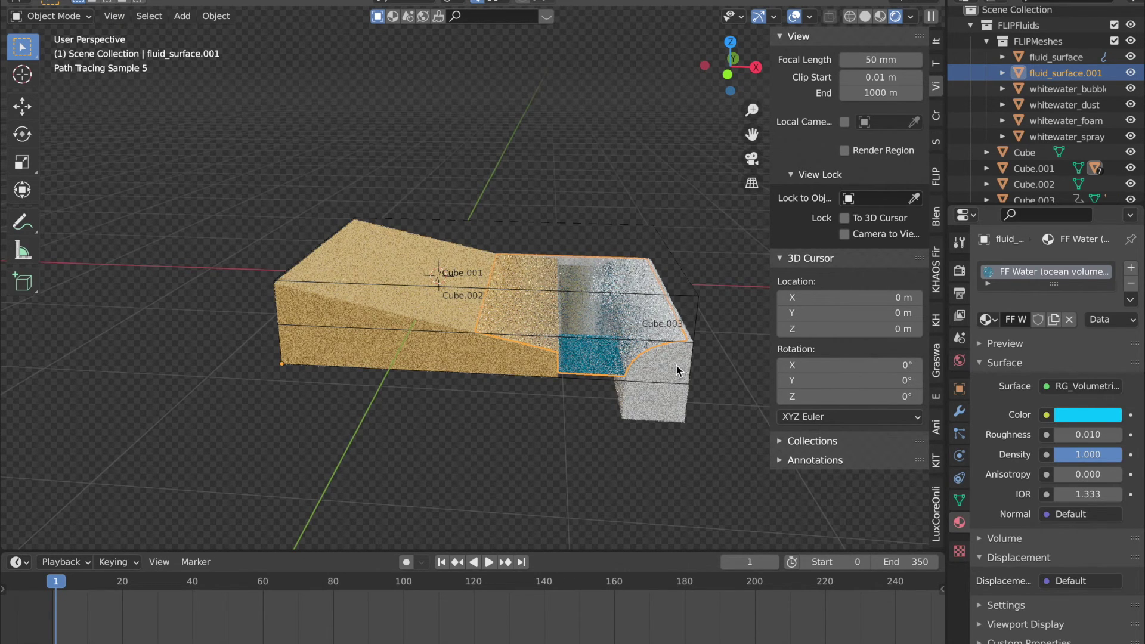
Orbit down onto the tank and bring up the Add menu's mesh primitives
key("KP_6")
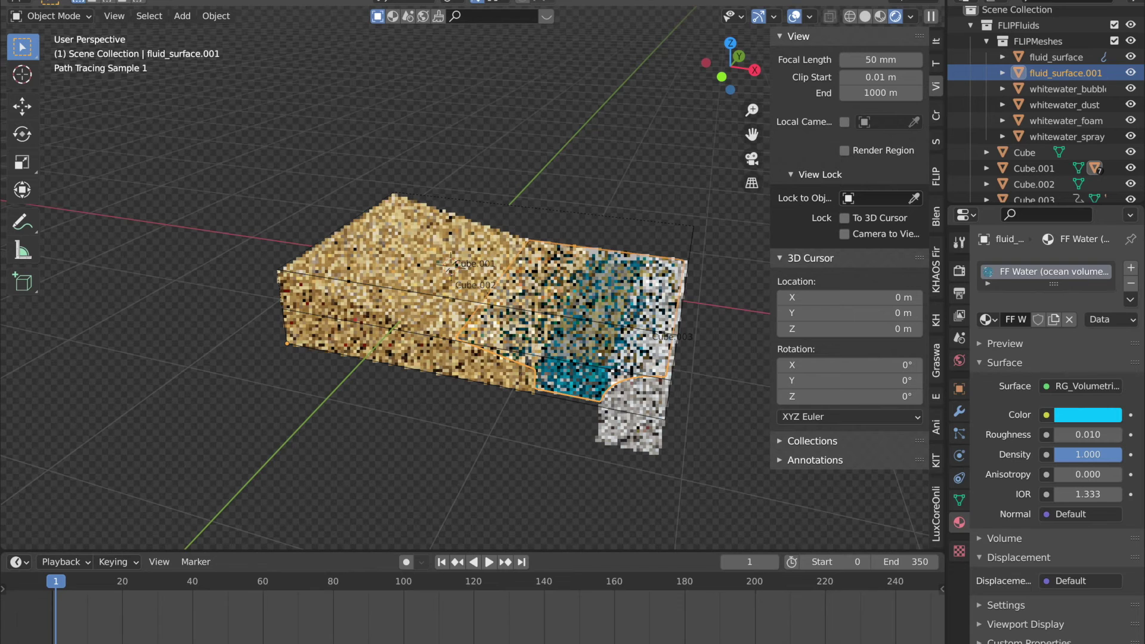
left_click(90, 2)
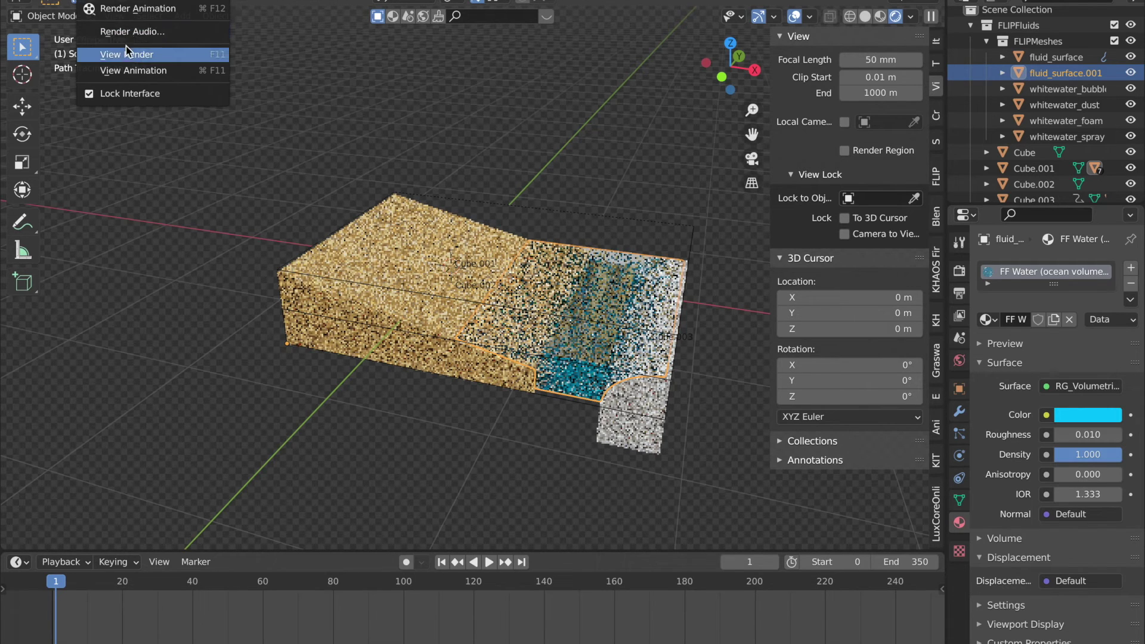
left_click(172, 54)
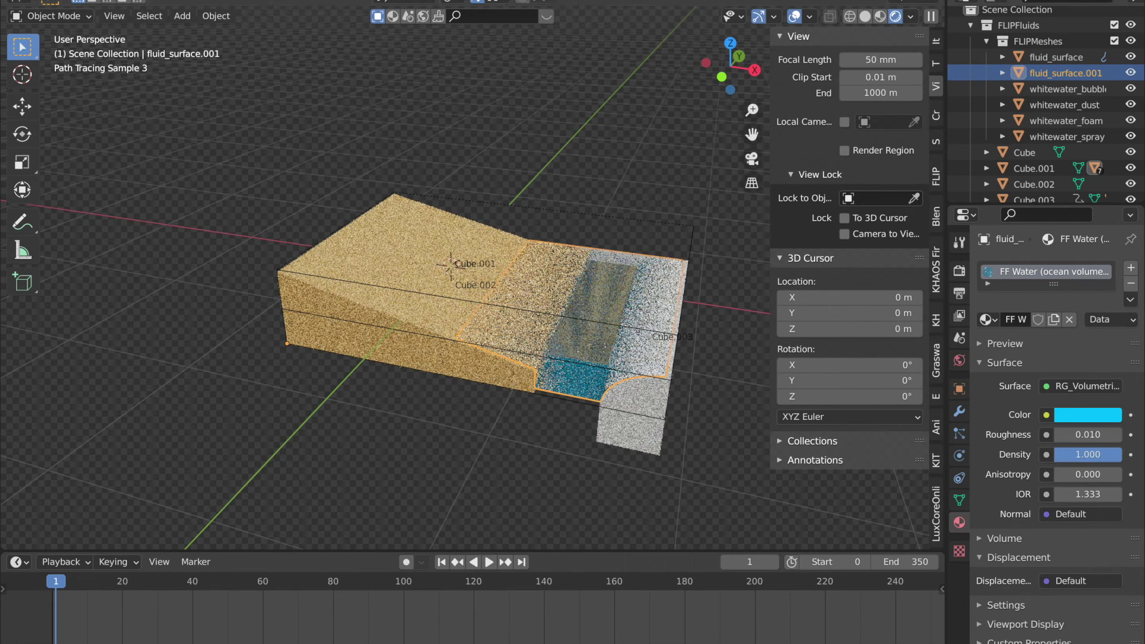
left_click(99, 0)
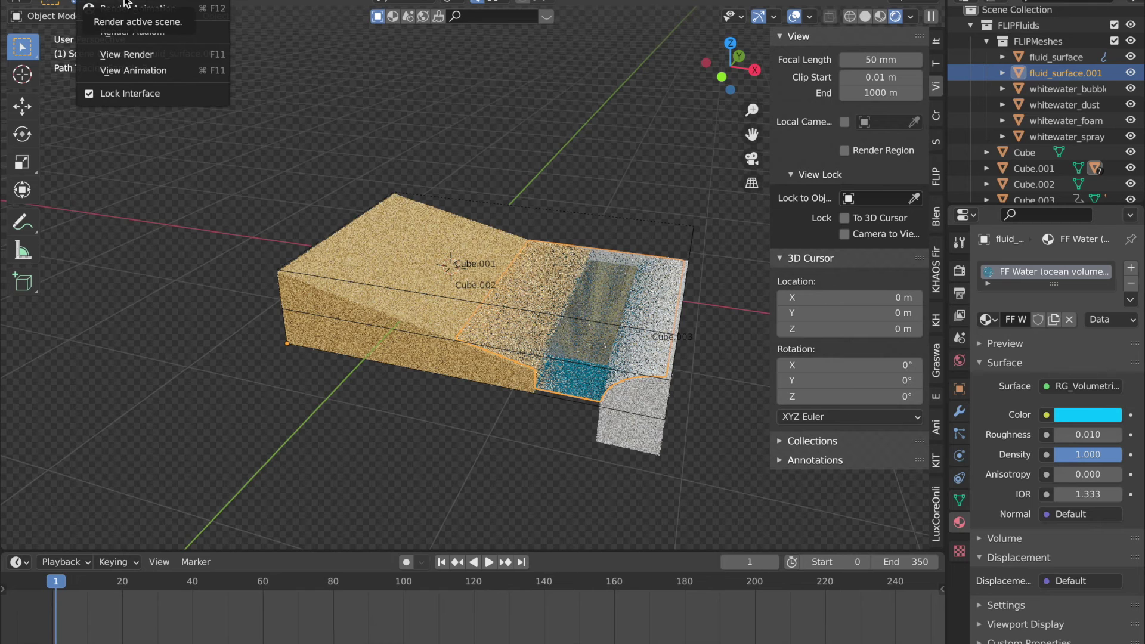
left_click(260, 89)
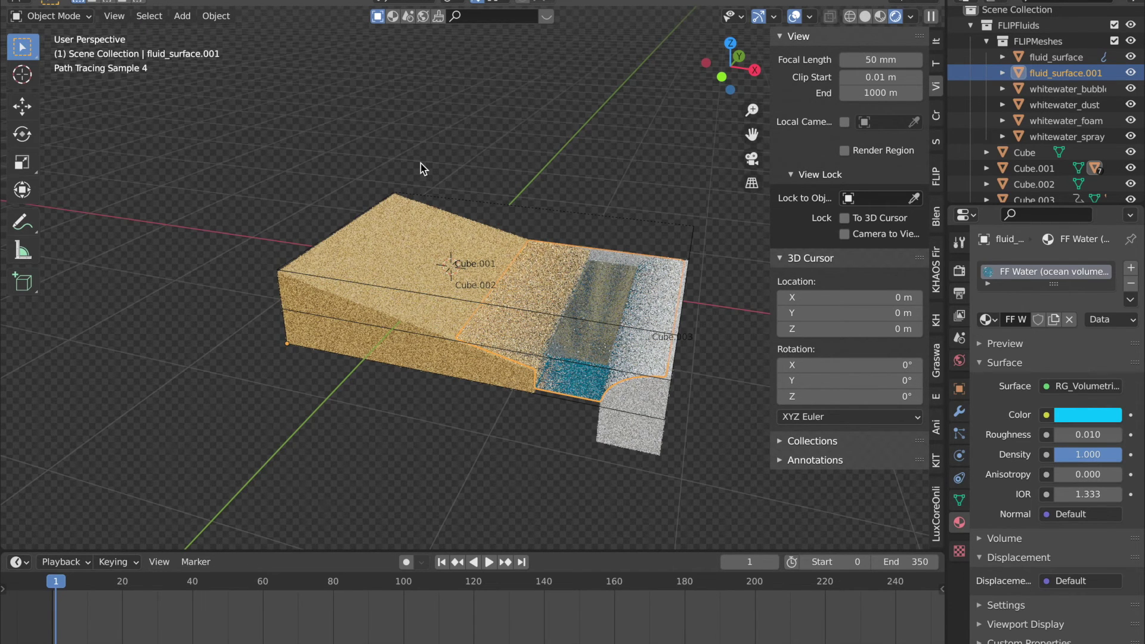
middle_click_drag(420, 163, 424, 162)
key("shift+a")
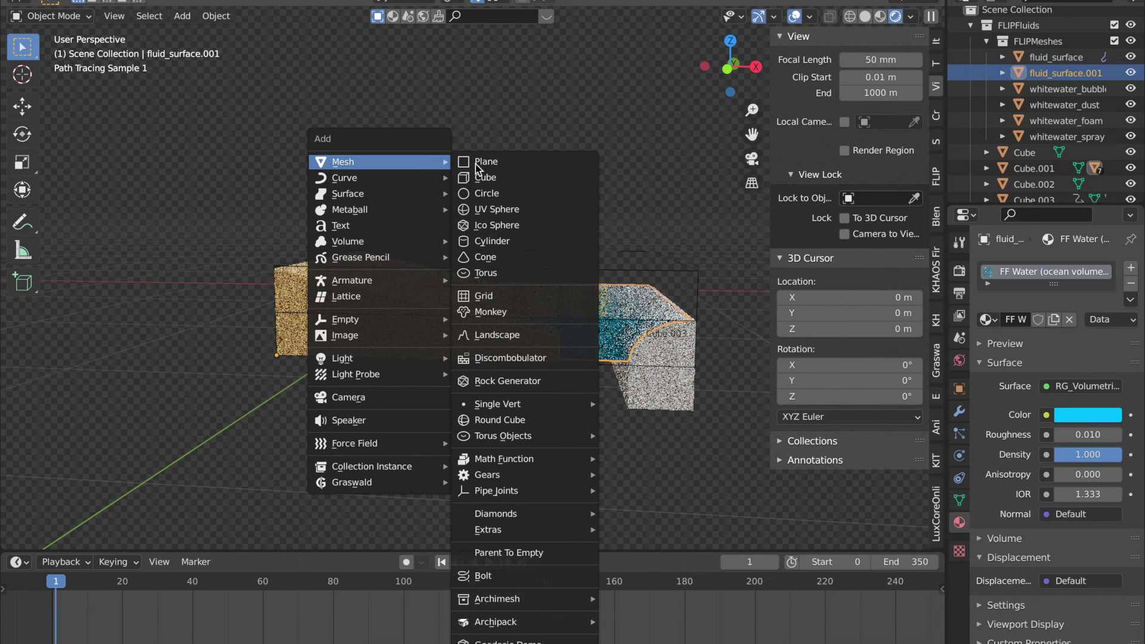
Add a plane in Solid shading and lower it beneath the wave tank
left_click(480, 161)
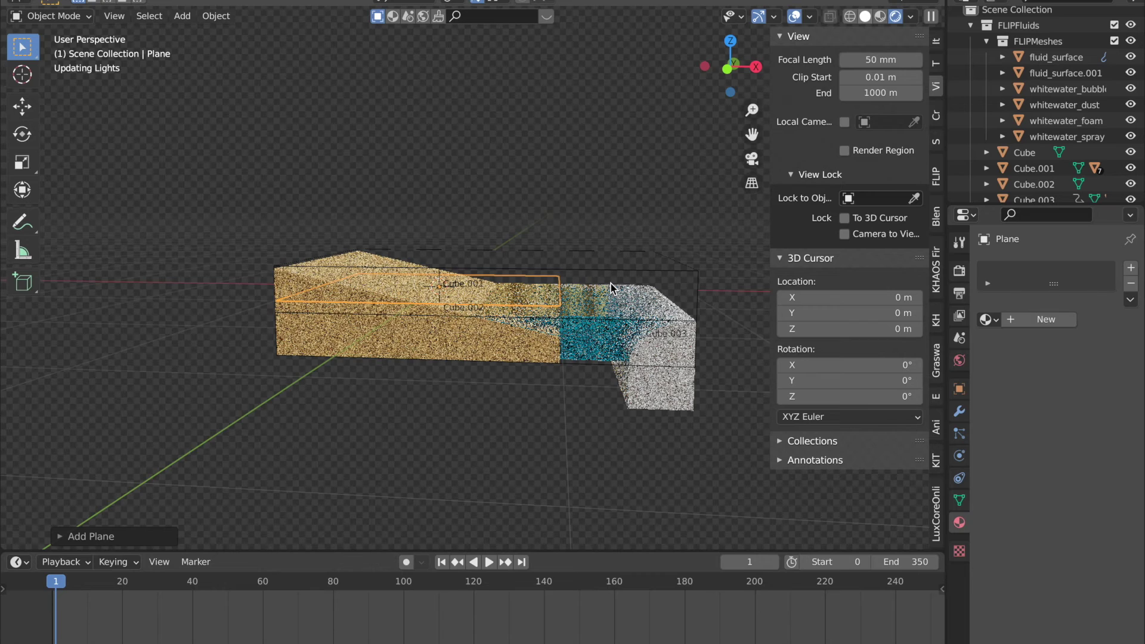
key("shift+z")
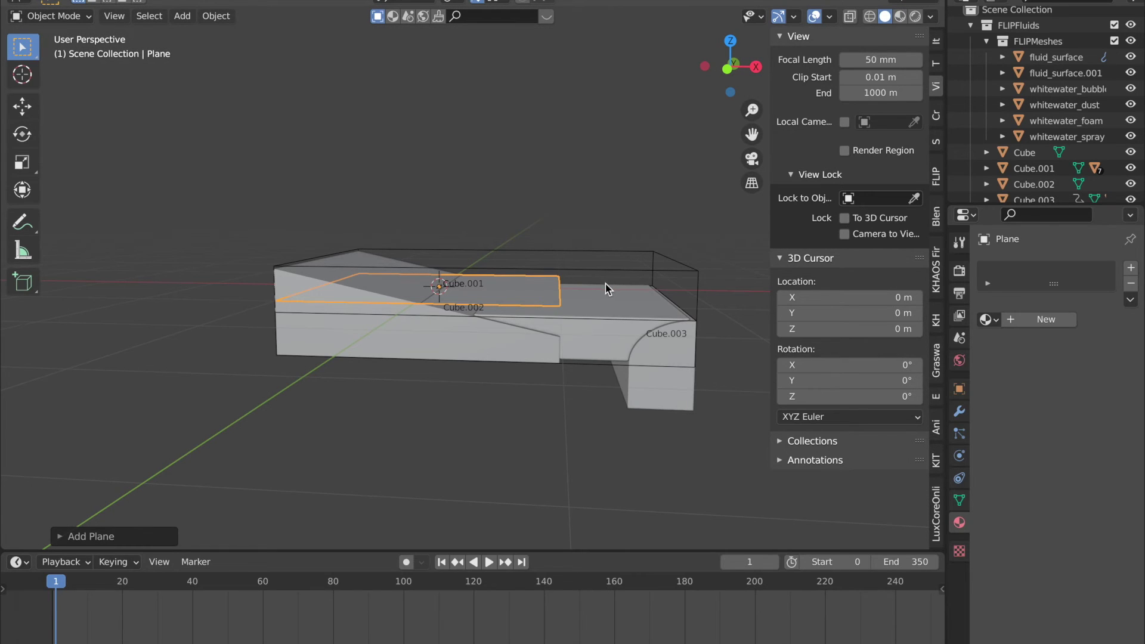
key("g")
key("z")
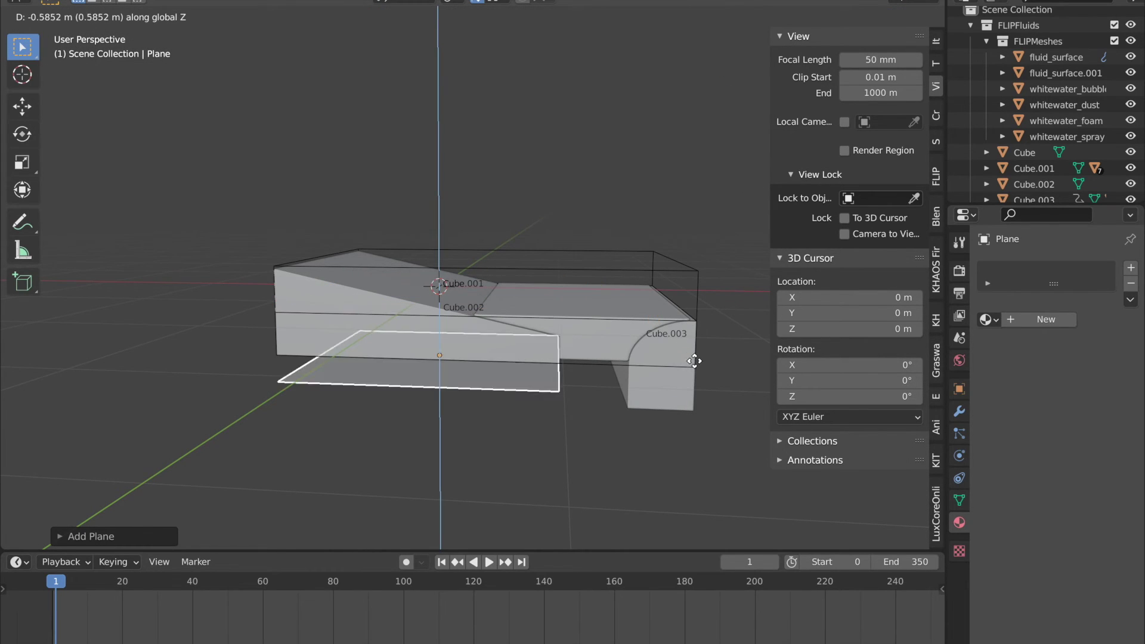
left_click(695, 370)
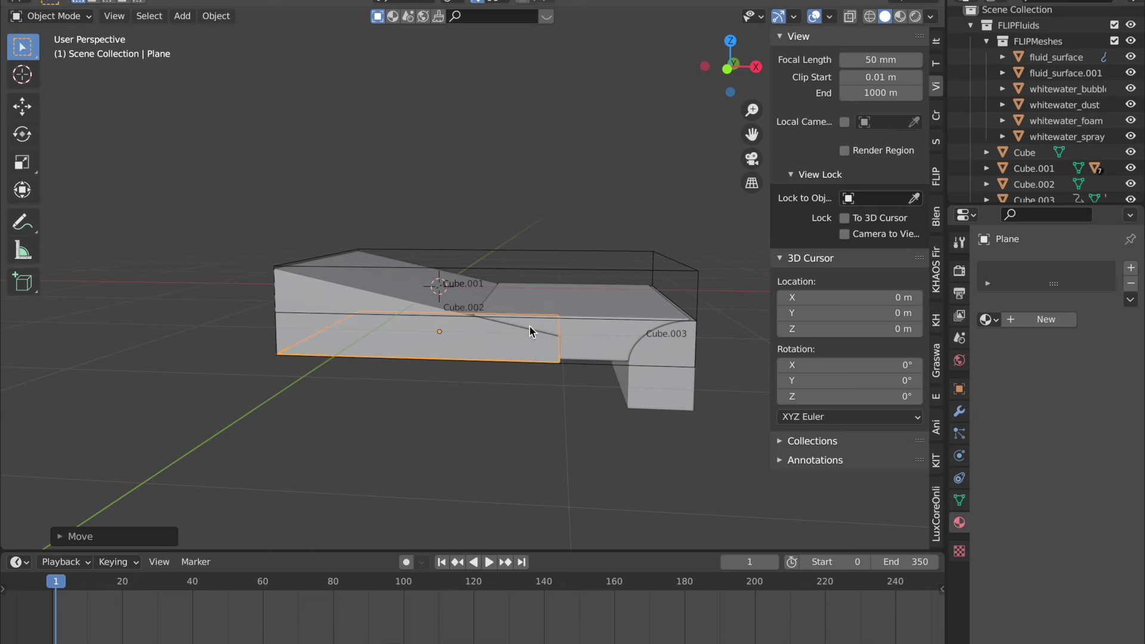
Scale the plane up by 100 and give it a new material
key("s")
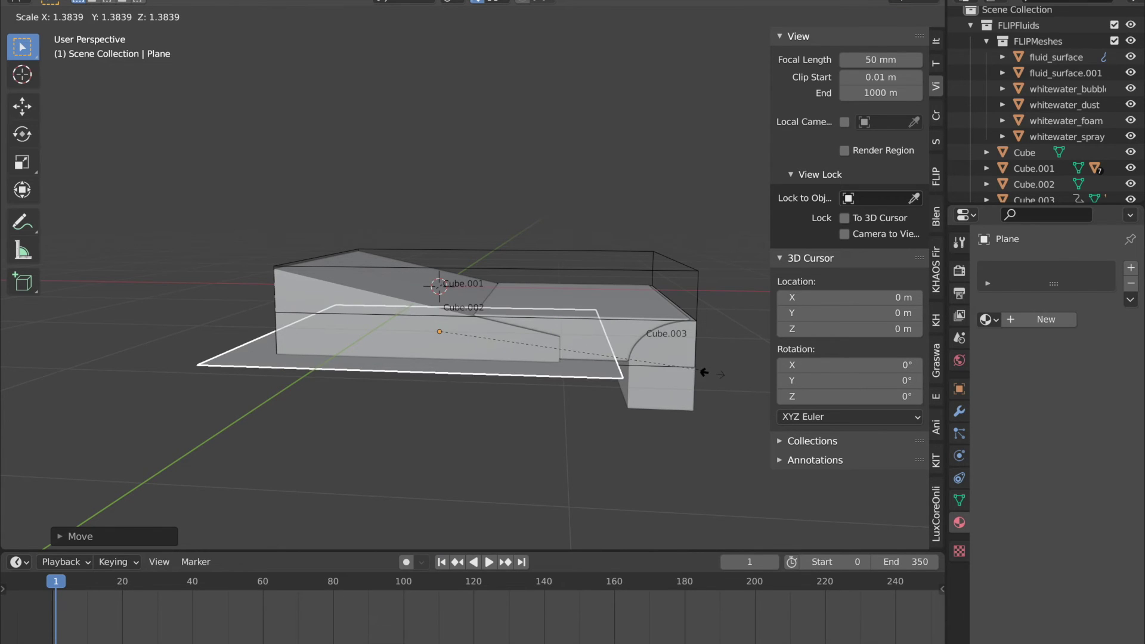
type("10")
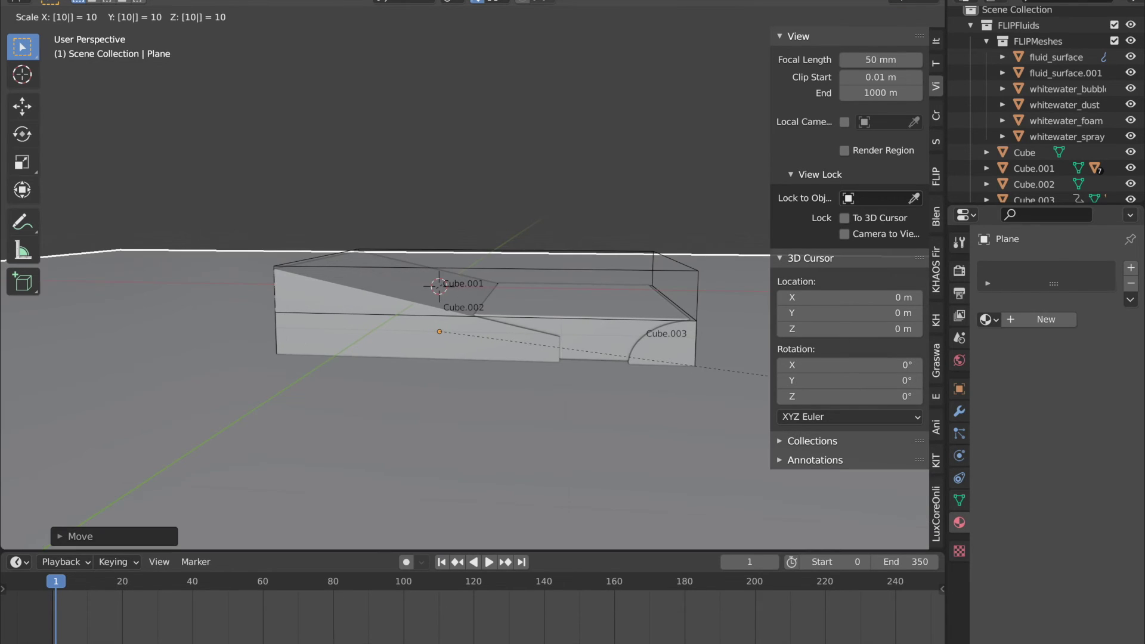
type("0")
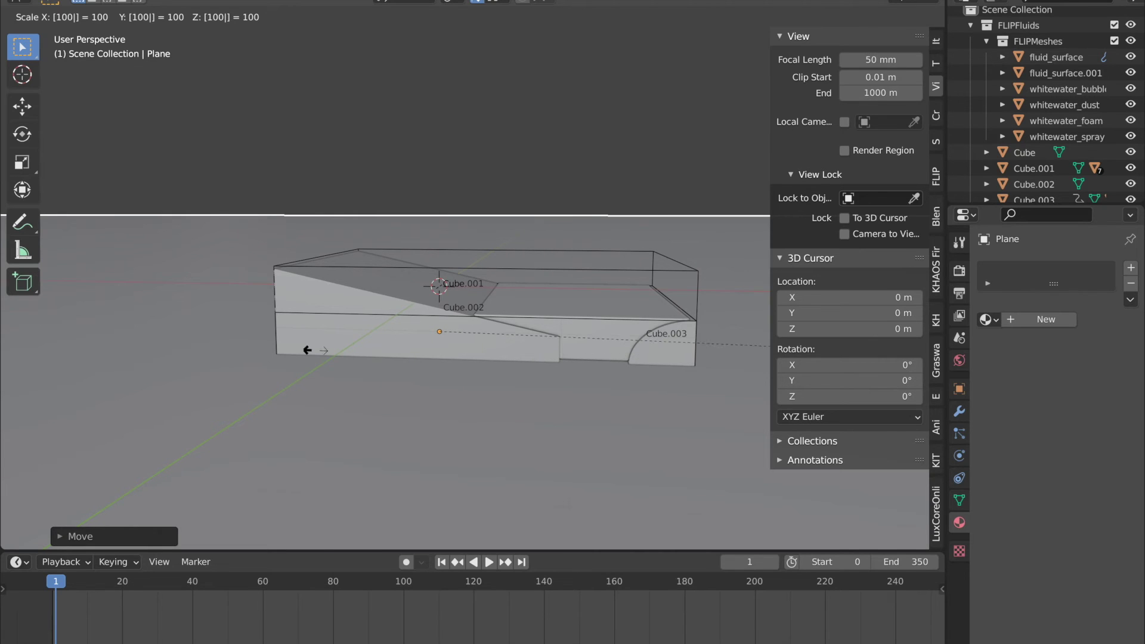
key("Return")
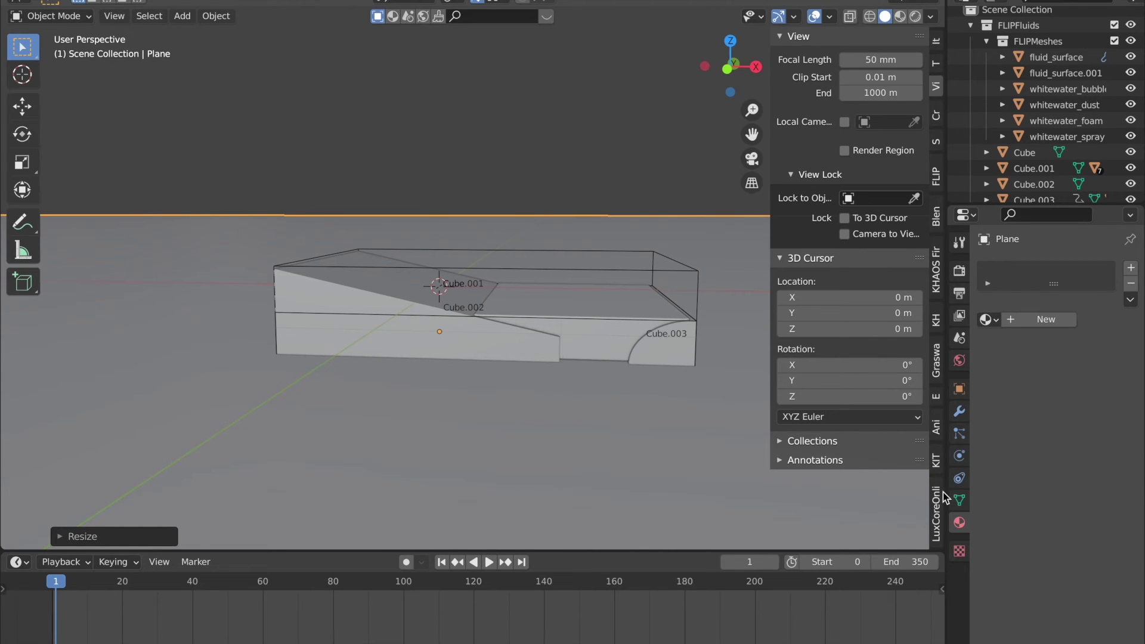
left_click(1036, 320)
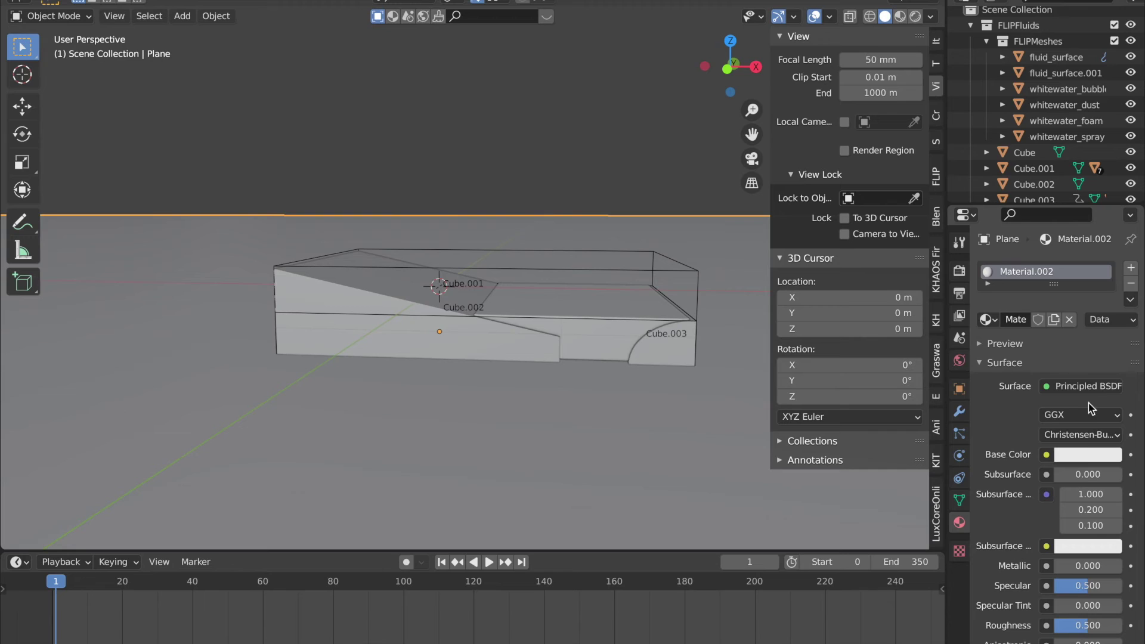
Set the plane's base colour to grey and roughness to about 0.279, with Material Preview shading
left_click(1085, 455)
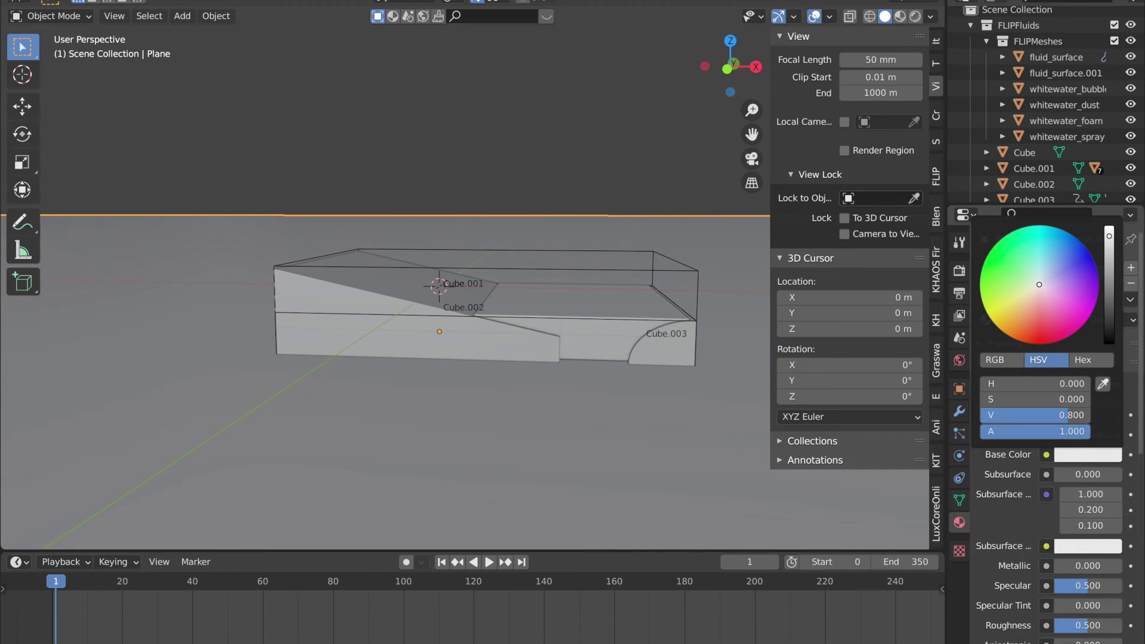
left_click(1112, 301)
left_click_drag(1098, 627, 1085, 627)
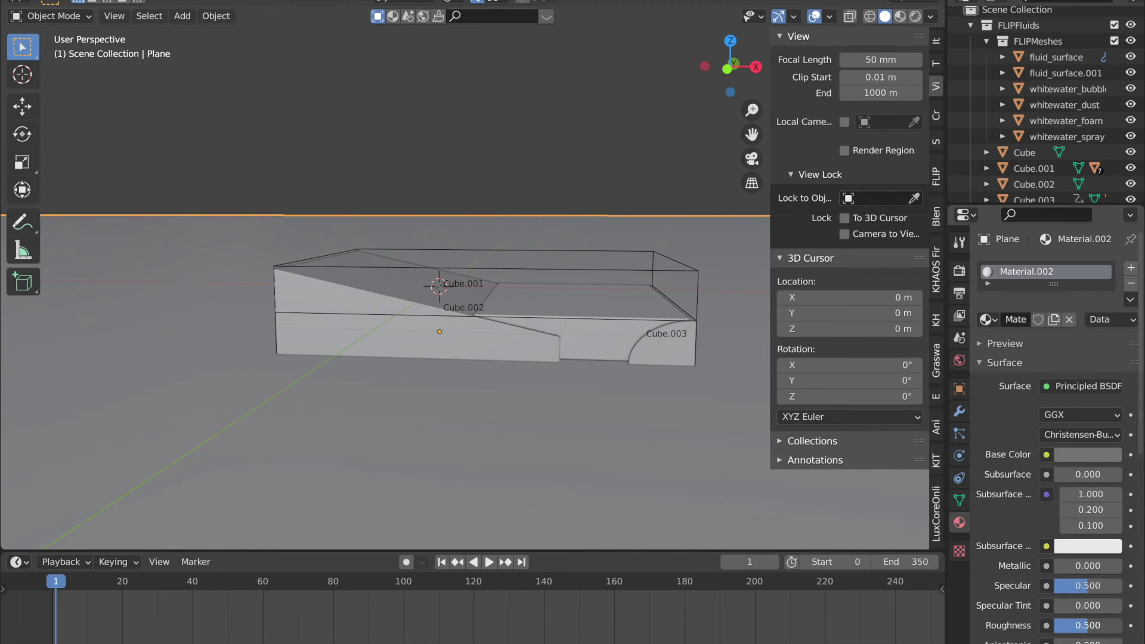
left_click_drag(1085, 624, 1067, 625)
left_click(900, 17)
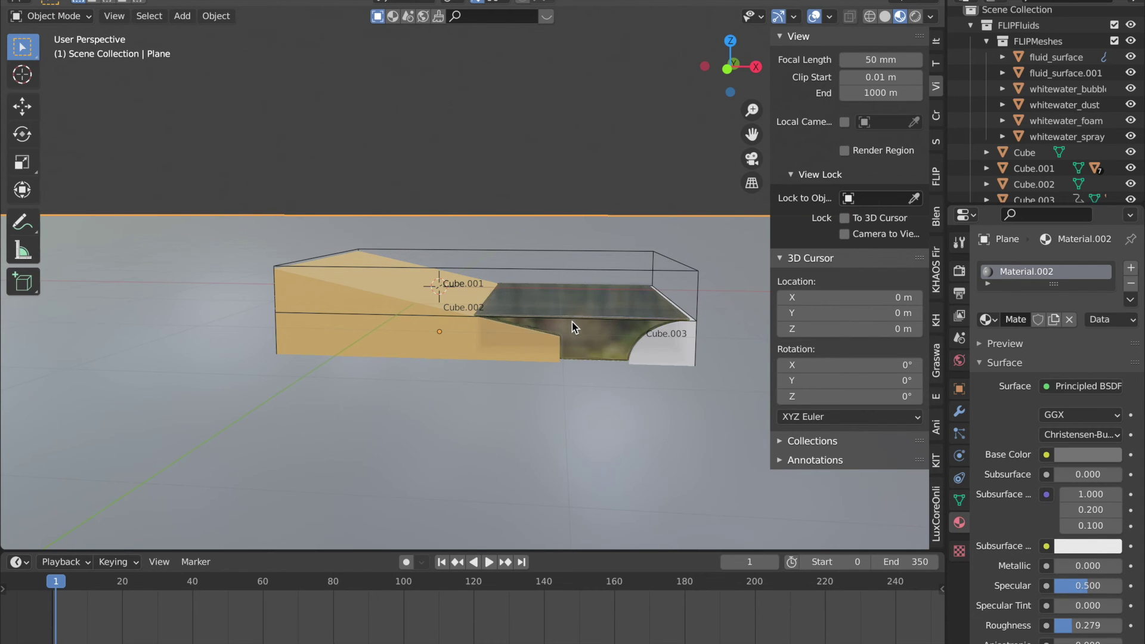
Darken the ground plane's base colour further and view the tank from above
left_click(1105, 454)
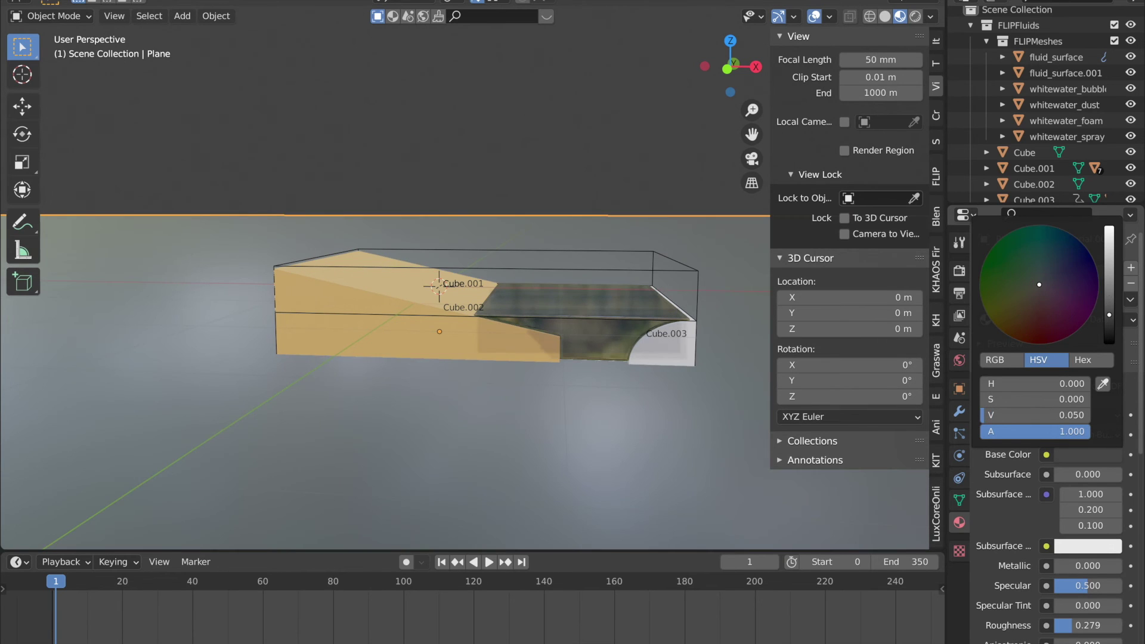
left_click(548, 380)
middle_click_drag(549, 382, 599, 229)
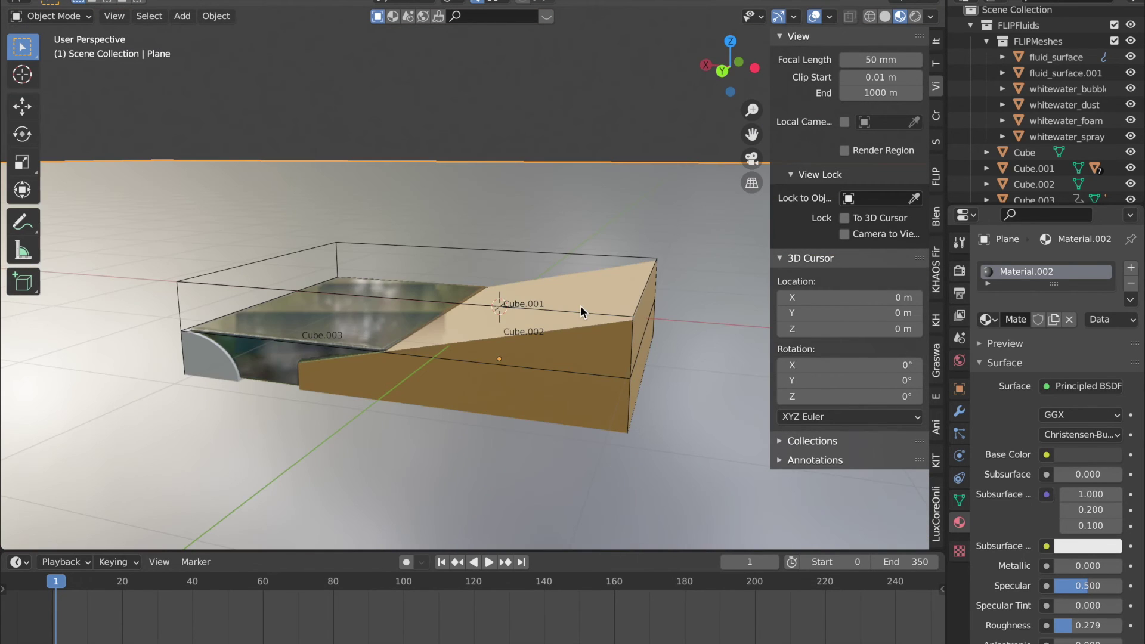
key("shift+a")
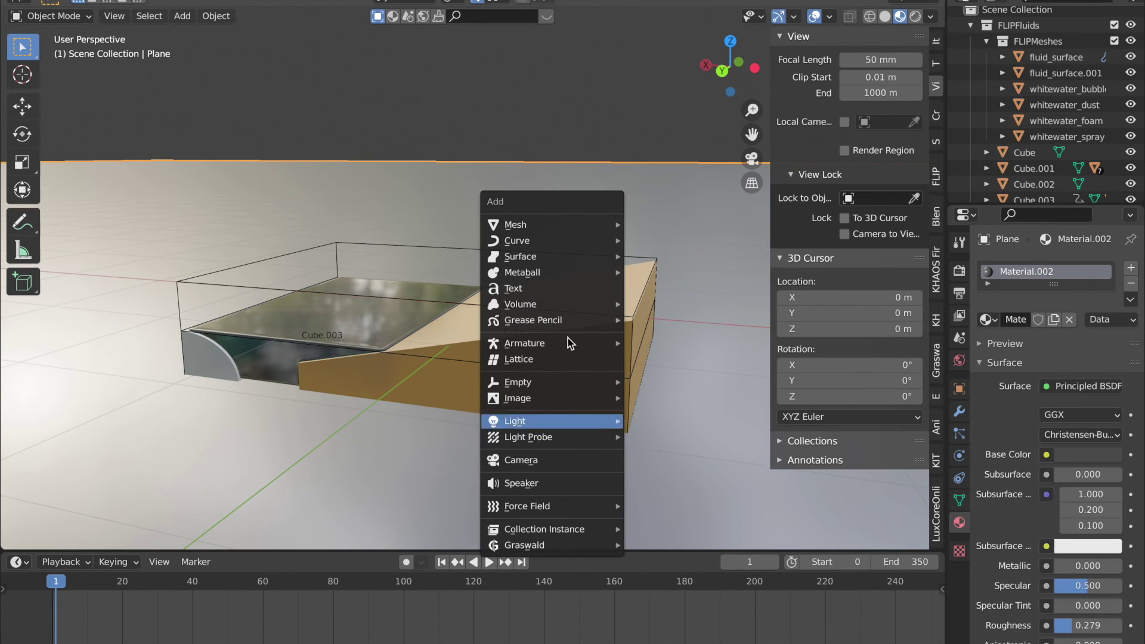
Add a camera, look through it, and dolly back with Lock Camera to View on
left_click(553, 460)
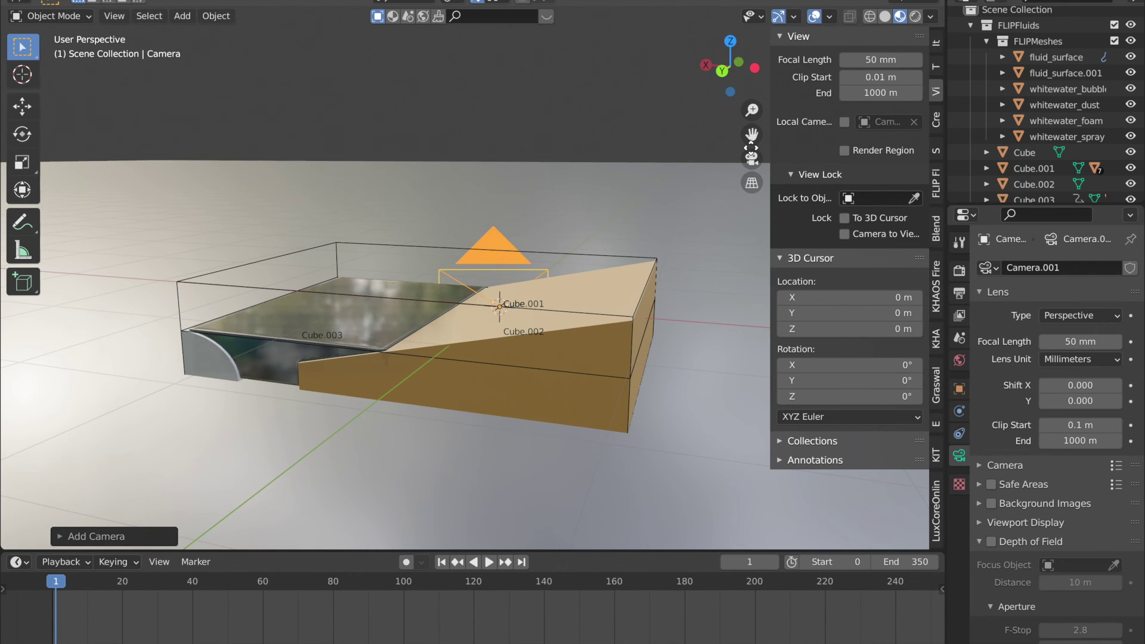
left_click(752, 159)
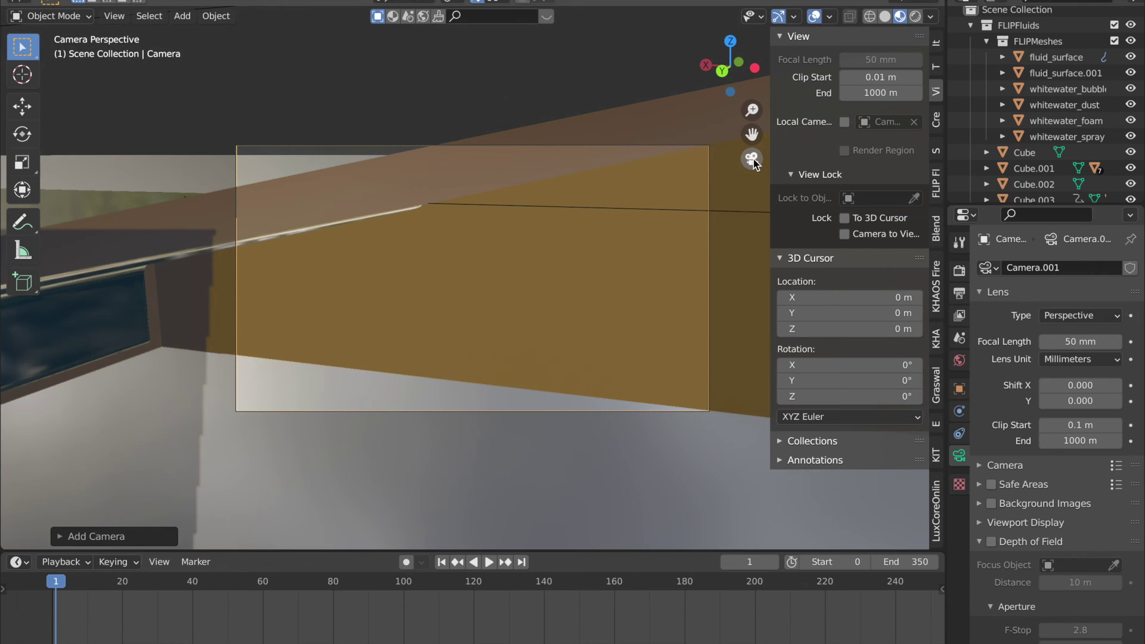
left_click(844, 234)
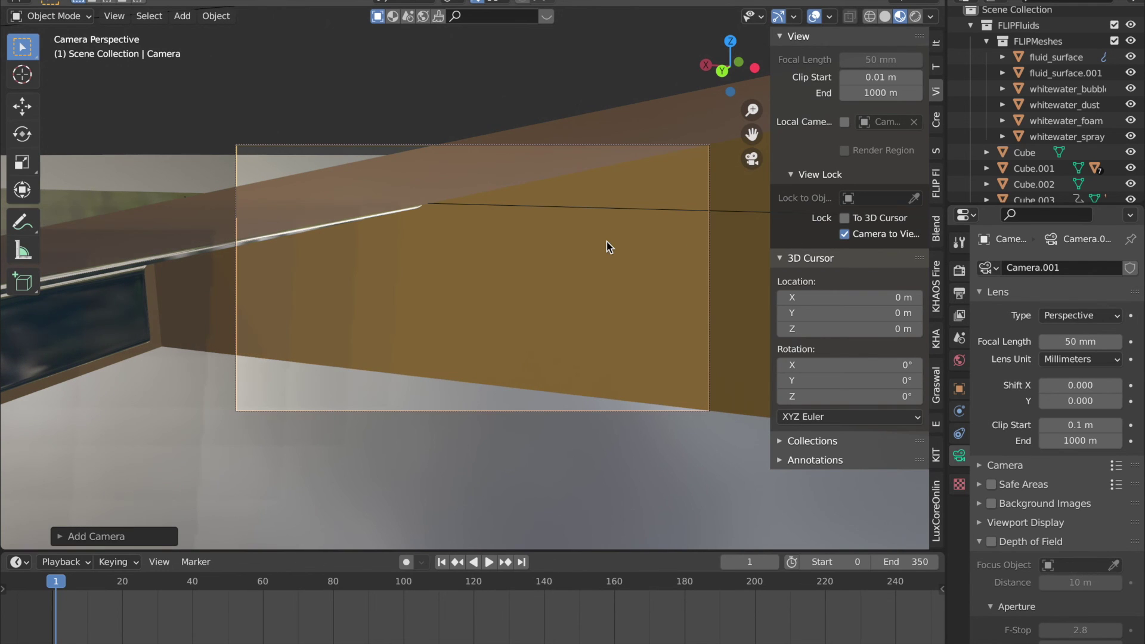
scroll(608, 247, "down", 2)
scroll(608, 246, "down", 2)
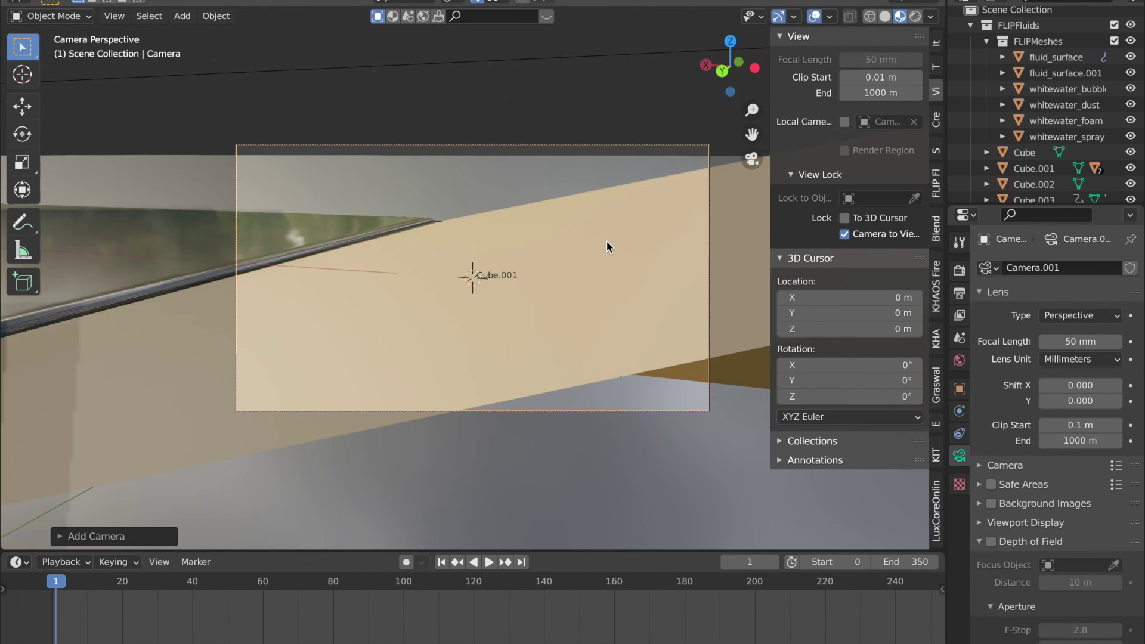
scroll(608, 246, "down", 1)
scroll(608, 247, "down", 1)
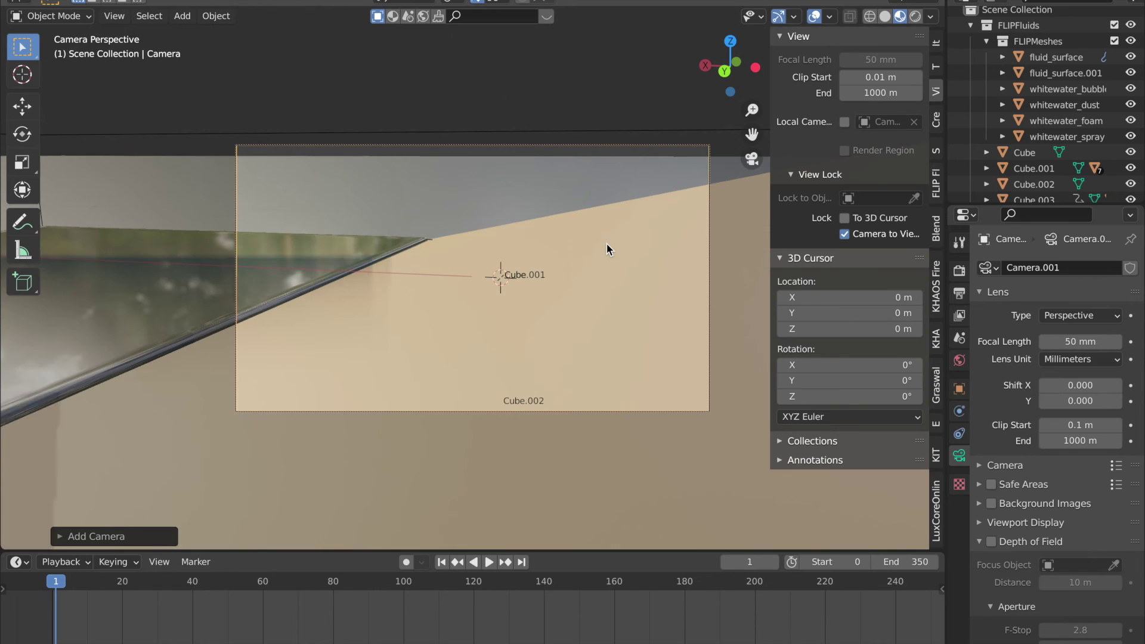
scroll(608, 248, "down", 1)
scroll(608, 248, "down", 1)
scroll(608, 248, "down", 1)
scroll(608, 248, "down", 1)
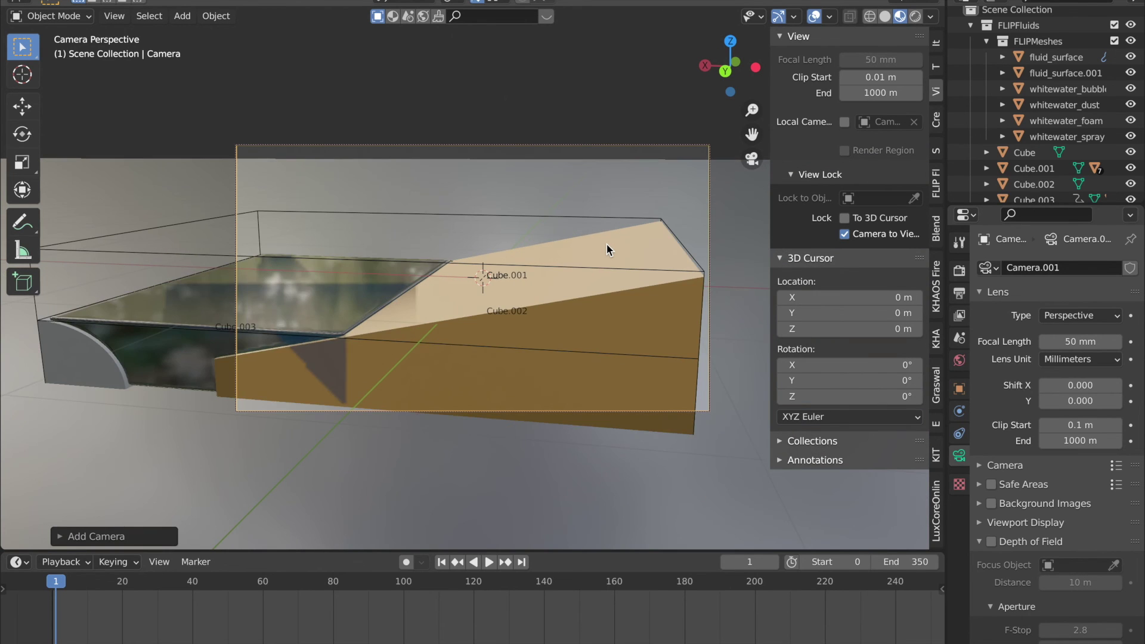
scroll(608, 248, "down", 1)
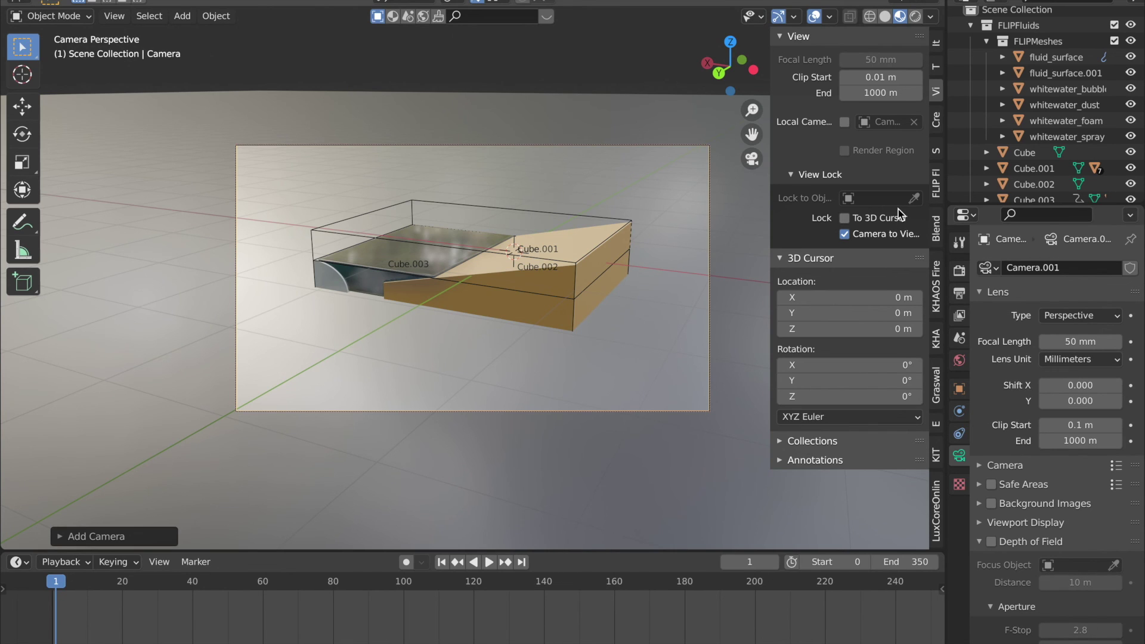
Turn off Lock Camera to View and deselect the camera
left_click(843, 236)
left_click(491, 146)
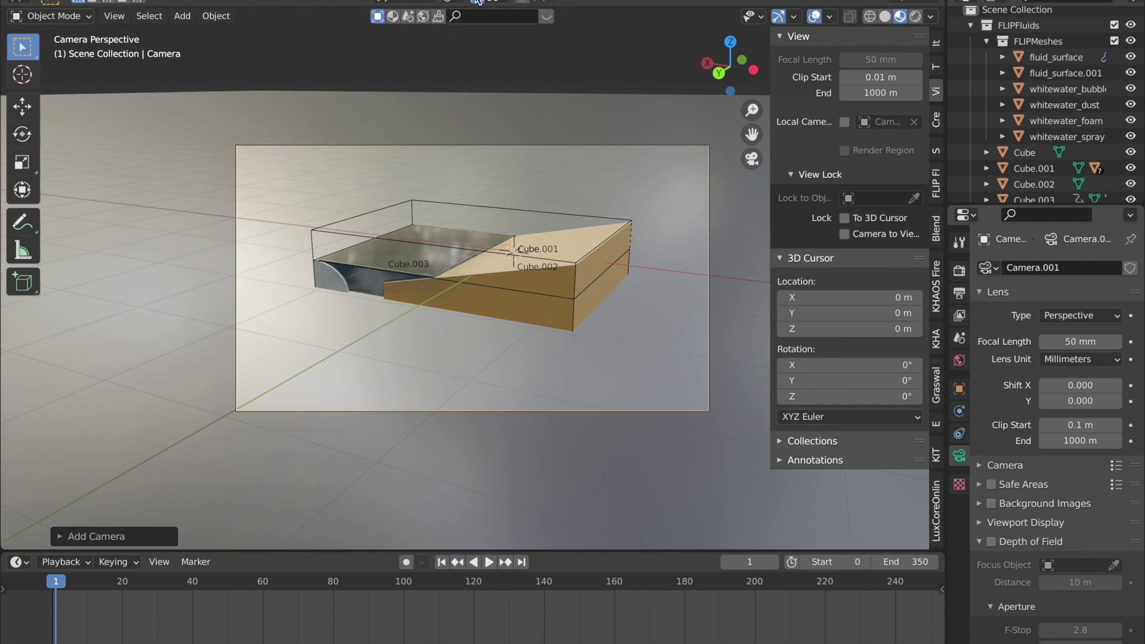
left_click(94, 2)
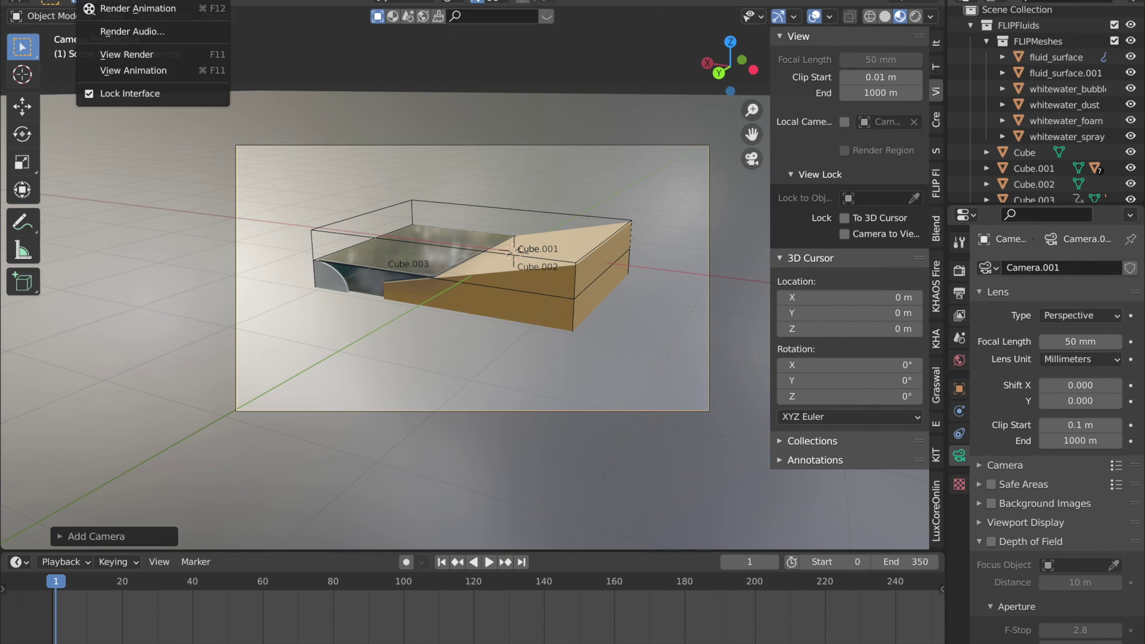
Render the current frame from Camera.001 with F12
left_click(117, 4)
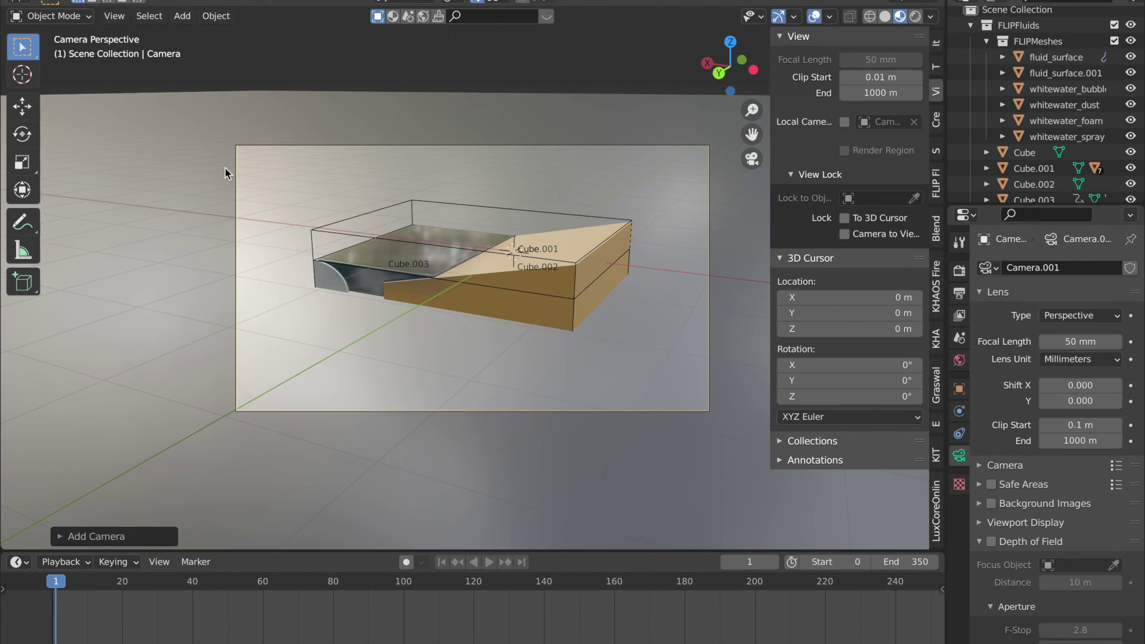
key("F12")
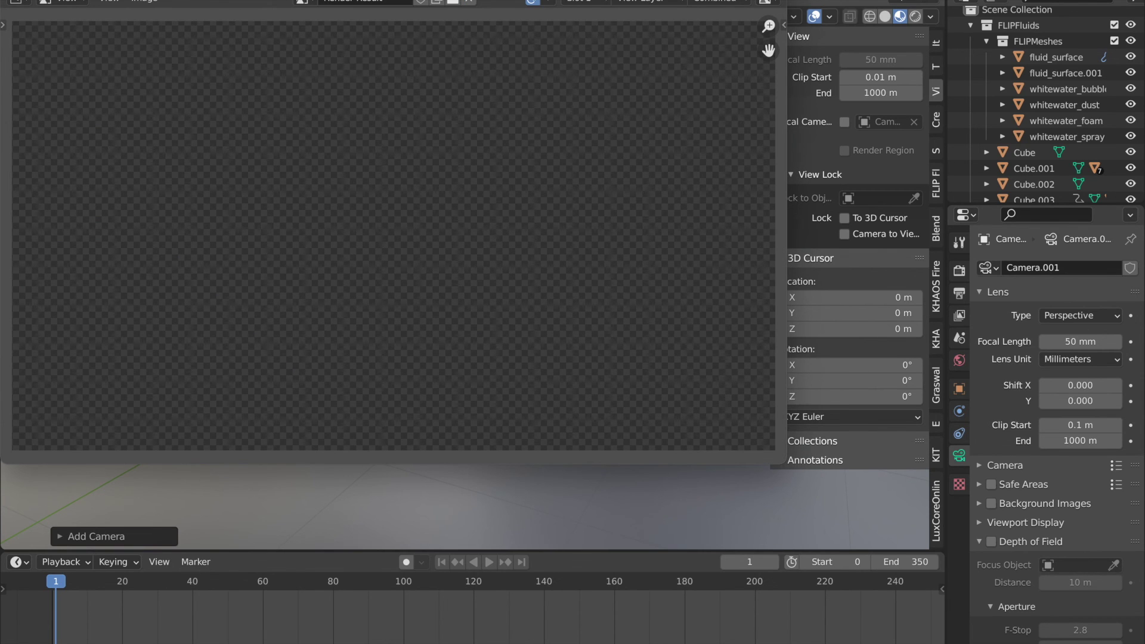